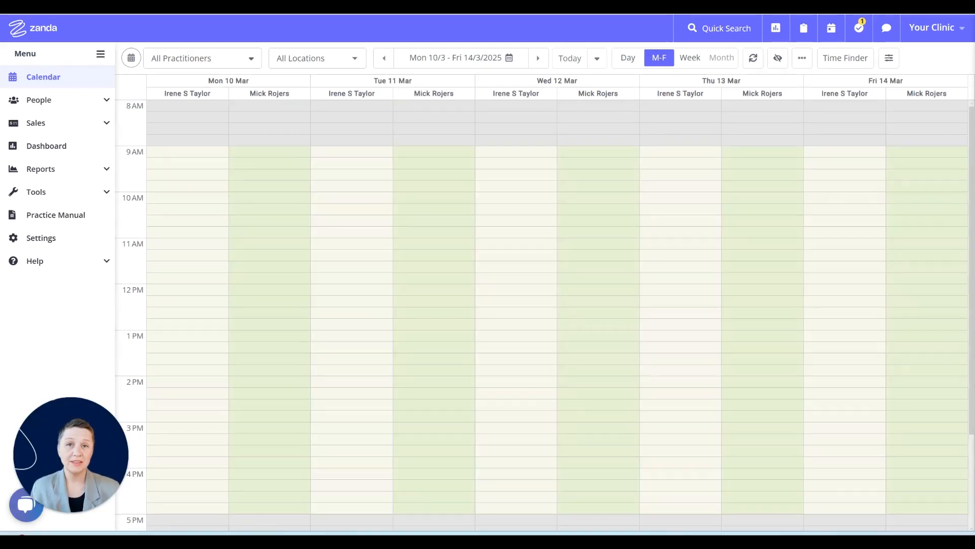
Leave the calendar and open Zanda's Settings overview from the left menu.
{"action": "left_click", "coordinate": [71, 239]}
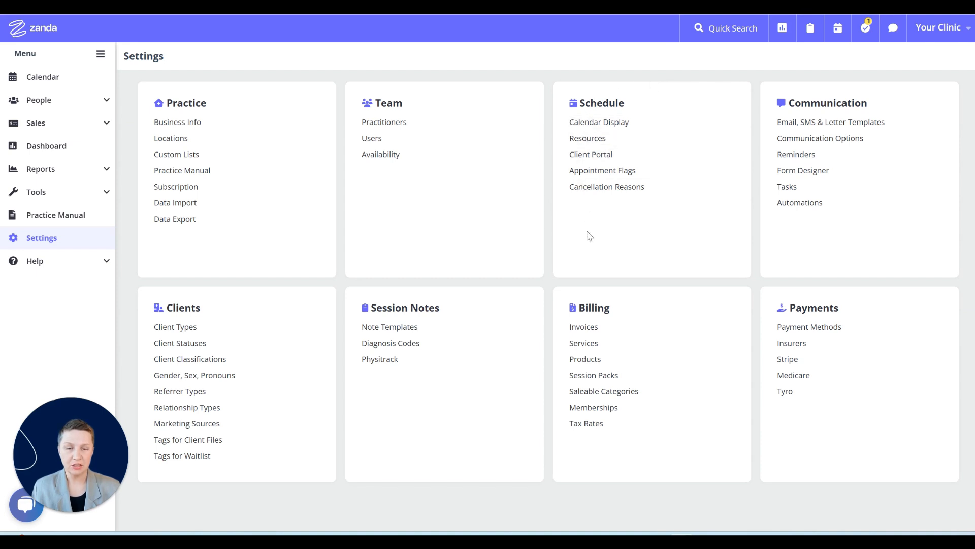
Open Schedule > Client Portal settings and switch off Accept Online Bookings.
{"action": "left_click", "coordinate": [592, 154]}
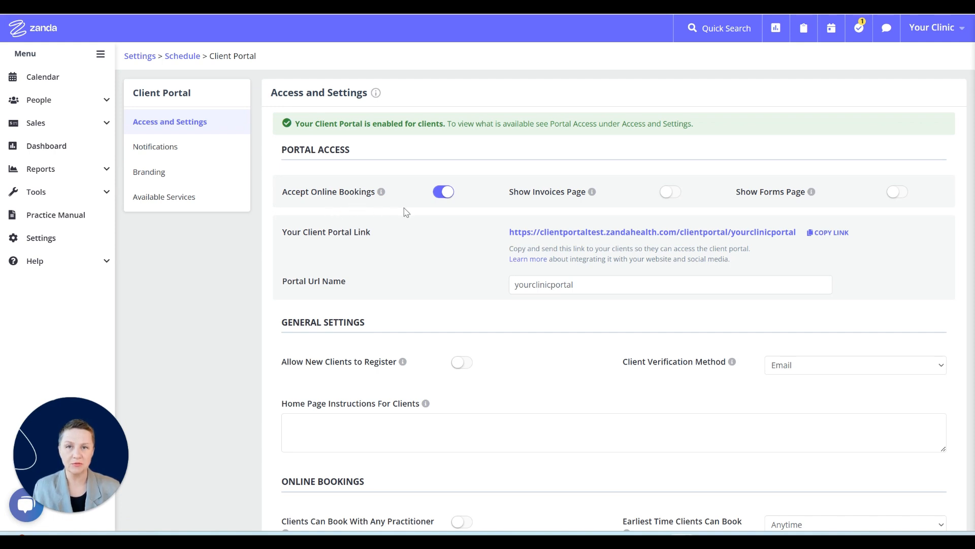
{"action": "left_click", "coordinate": [438, 196]}
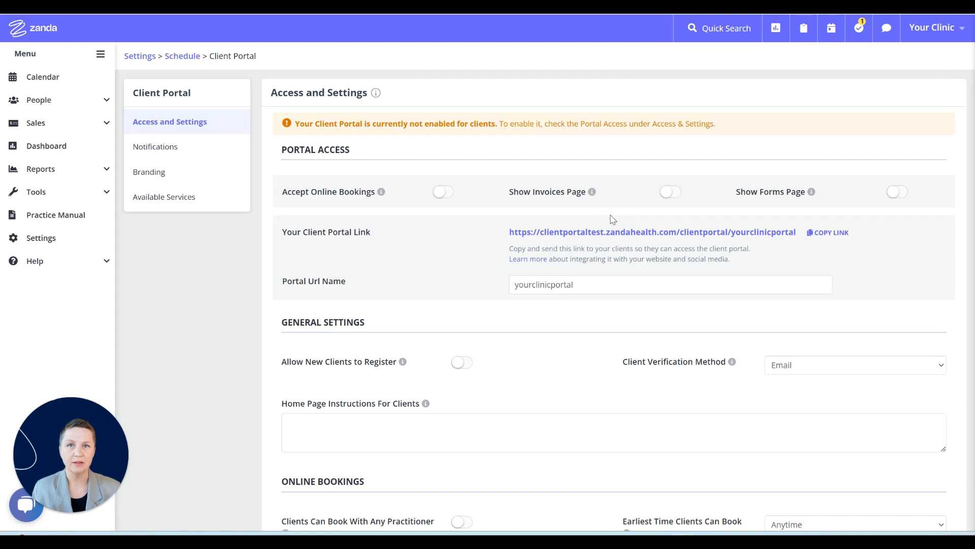
{"action": "left_click", "coordinate": [849, 196]}
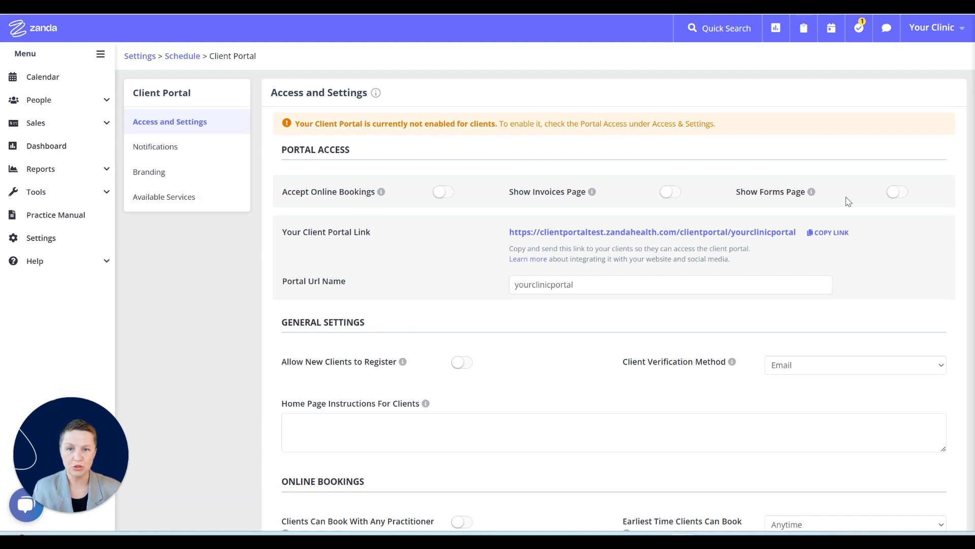
{"action": "scroll", "coordinate": [531, 191], "scroll_direction": "down", "scroll_amount": 1}
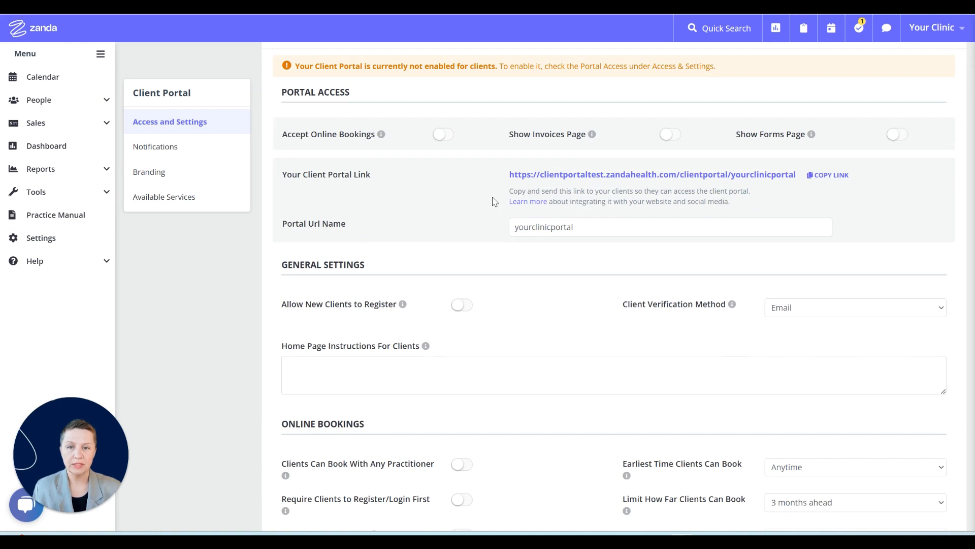
{"action": "scroll", "coordinate": [492, 201], "scroll_direction": "down", "scroll_amount": 5}
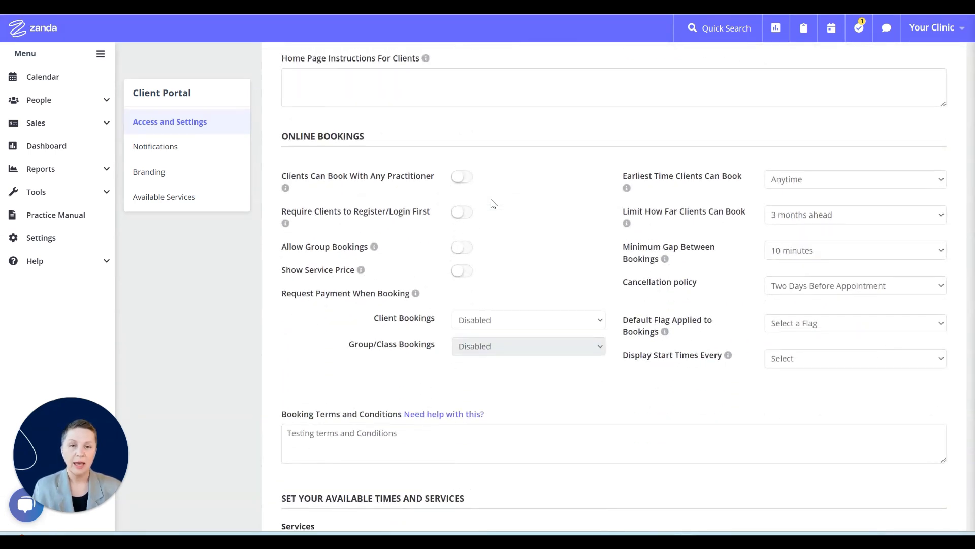
{"action": "scroll", "coordinate": [492, 204], "scroll_direction": "down", "scroll_amount": 1}
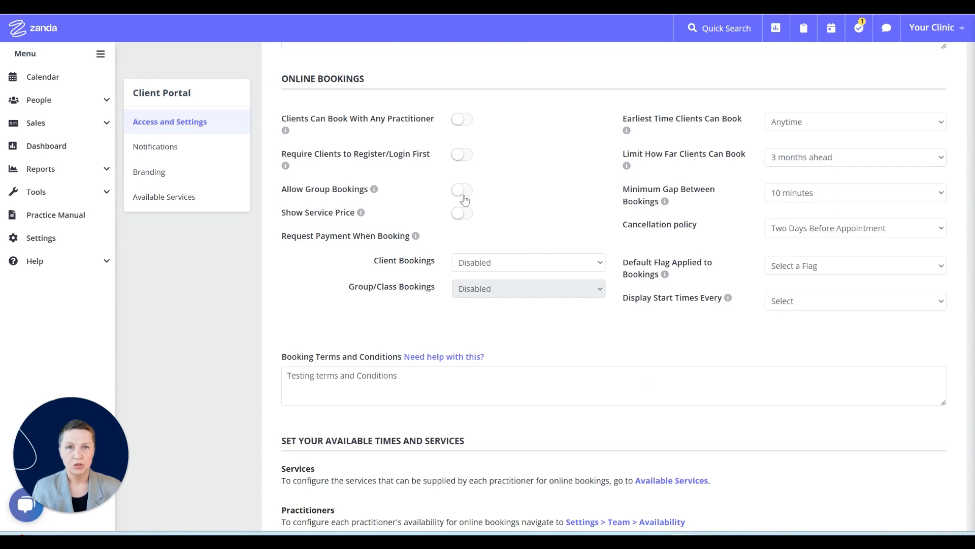
{"action": "left_click", "coordinate": [20, 235]}
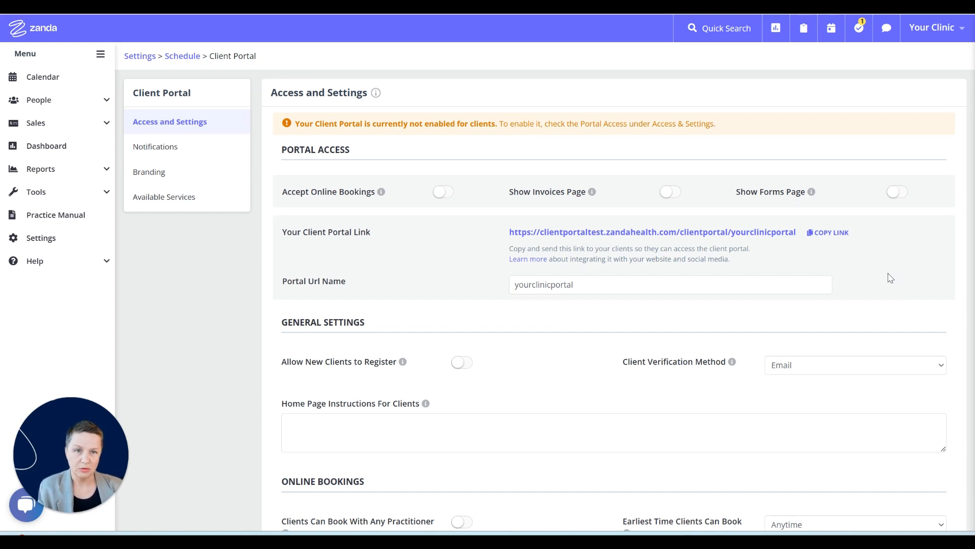
Select the Portal Url Name field and turn on Allow New Clients to Register.
{"action": "left_click", "coordinate": [665, 284]}
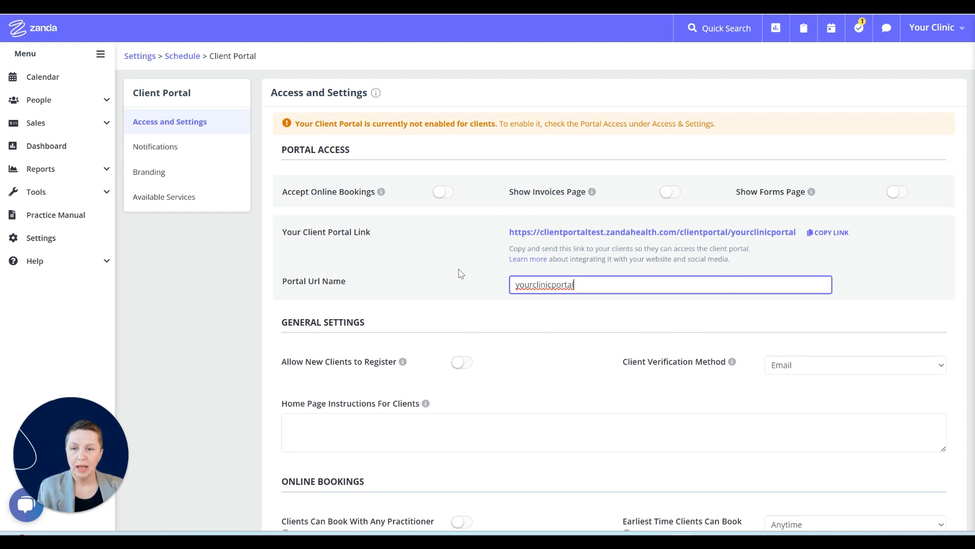
{"action": "scroll", "coordinate": [457, 272], "scroll_direction": "down", "scroll_amount": 2}
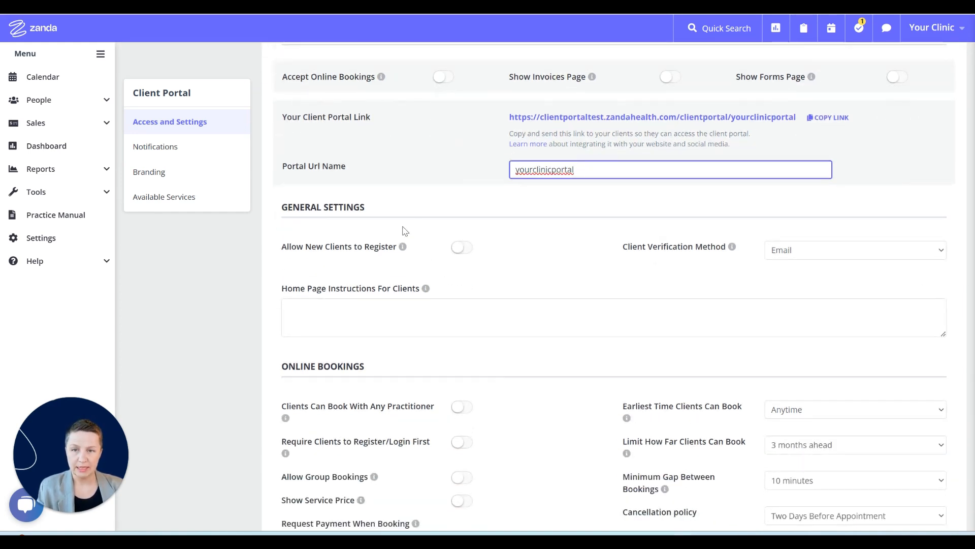
{"action": "left_click", "coordinate": [468, 248]}
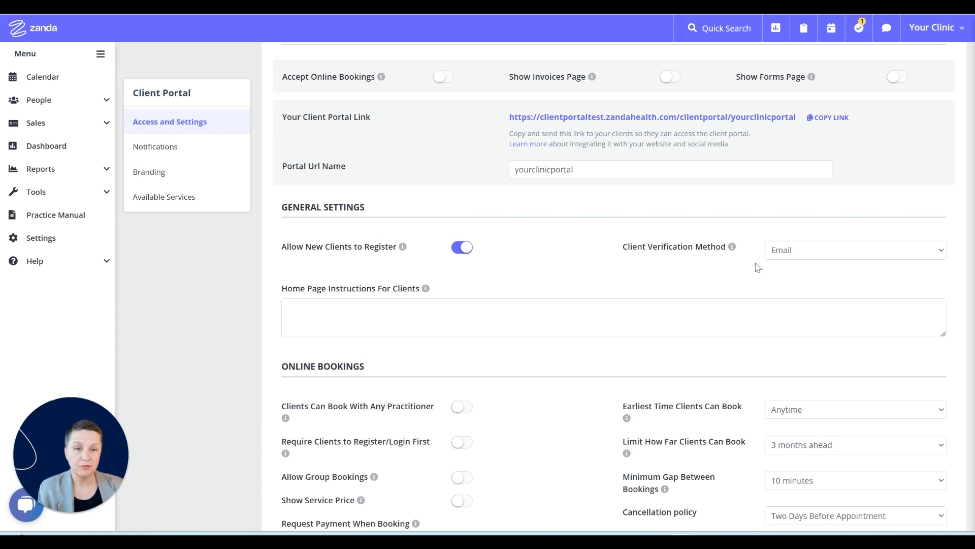
Change the Client Verification Method from Email to SMS, then start editing Home Page Instructions.
{"action": "left_click", "coordinate": [836, 252]}
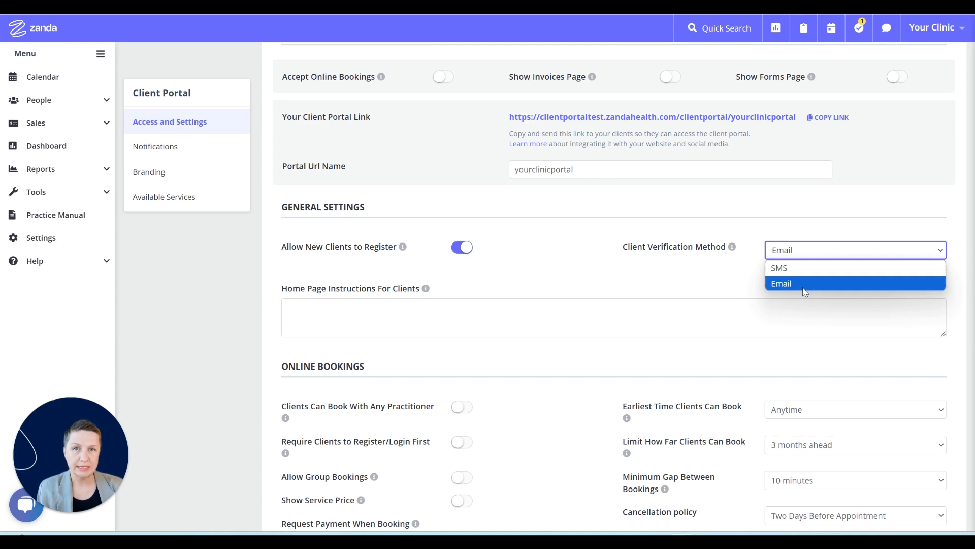
{"action": "left_click", "coordinate": [737, 279]}
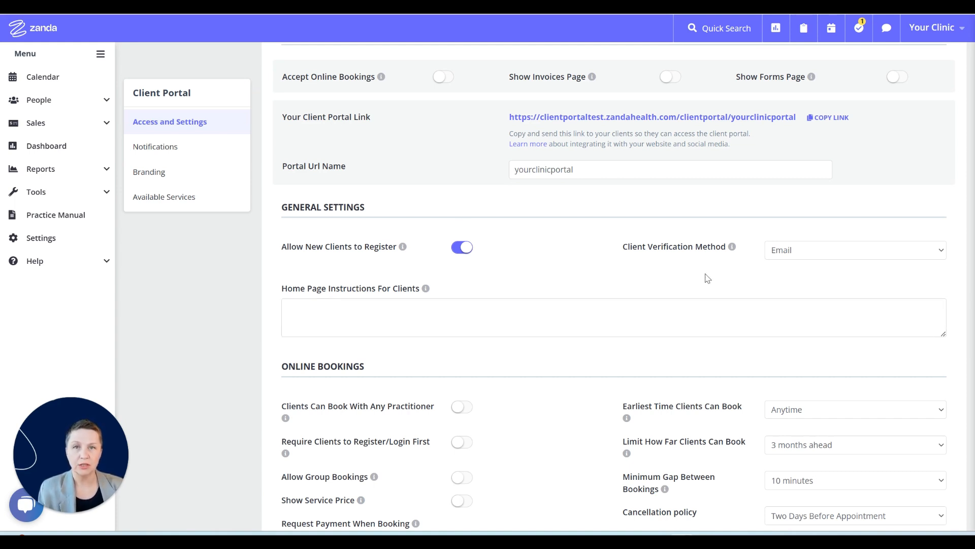
{"action": "left_click", "coordinate": [755, 262]}
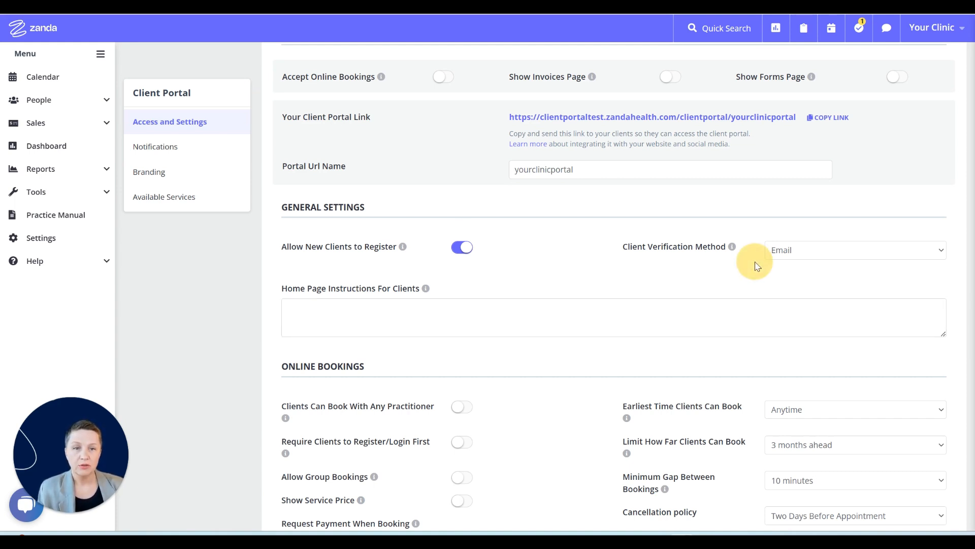
{"action": "left_click", "coordinate": [810, 257]}
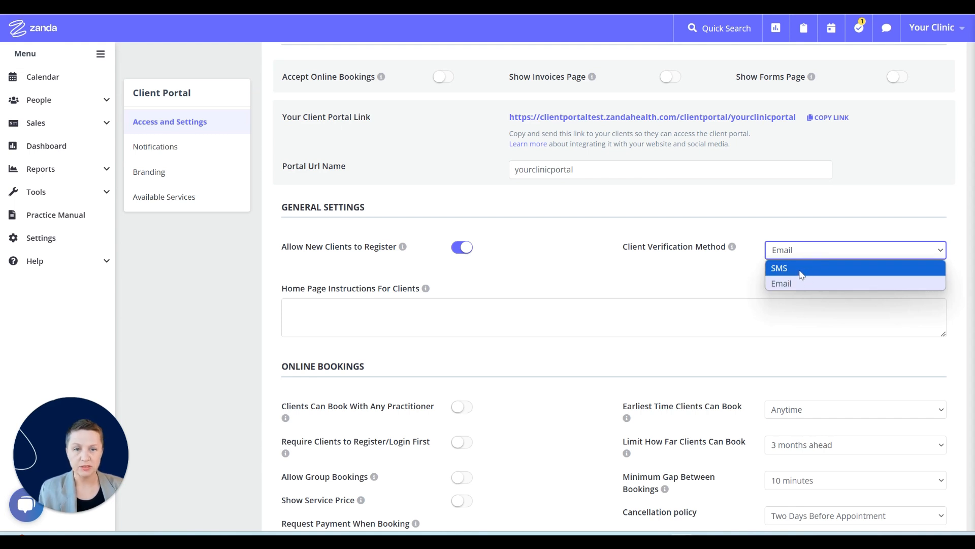
{"action": "left_click", "coordinate": [813, 269]}
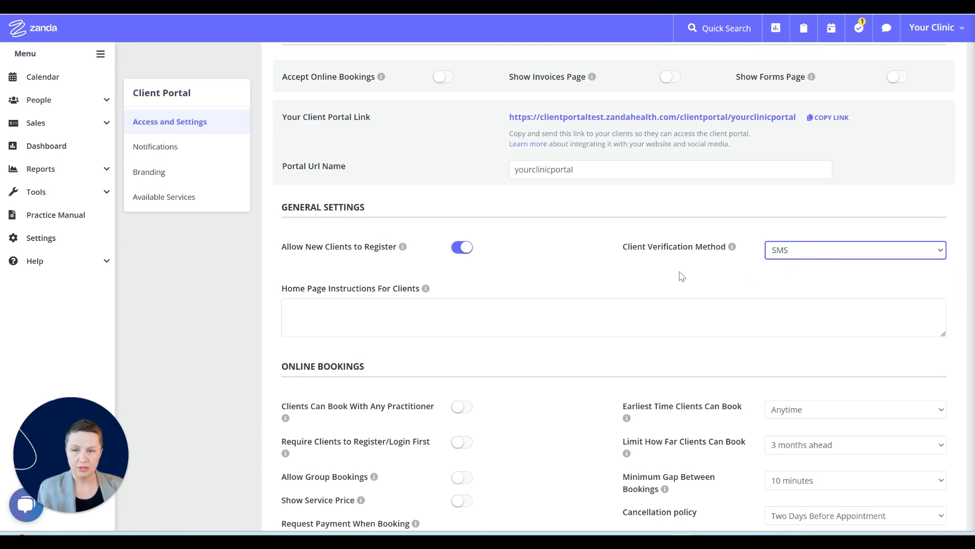
{"action": "scroll", "coordinate": [553, 300], "scroll_direction": "down", "scroll_amount": 1}
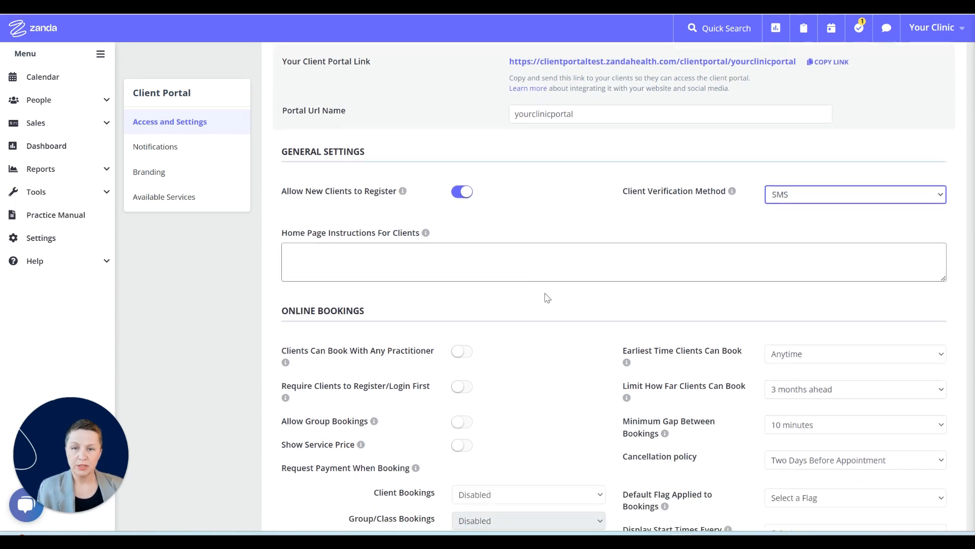
{"action": "left_click", "coordinate": [404, 253]}
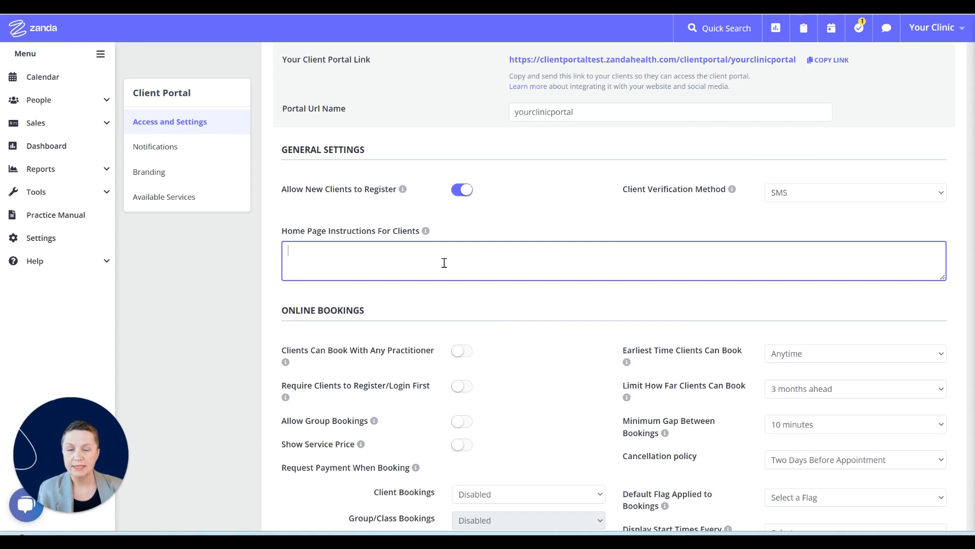
{"action": "scroll", "coordinate": [466, 260], "scroll_direction": "up", "scroll_amount": 2}
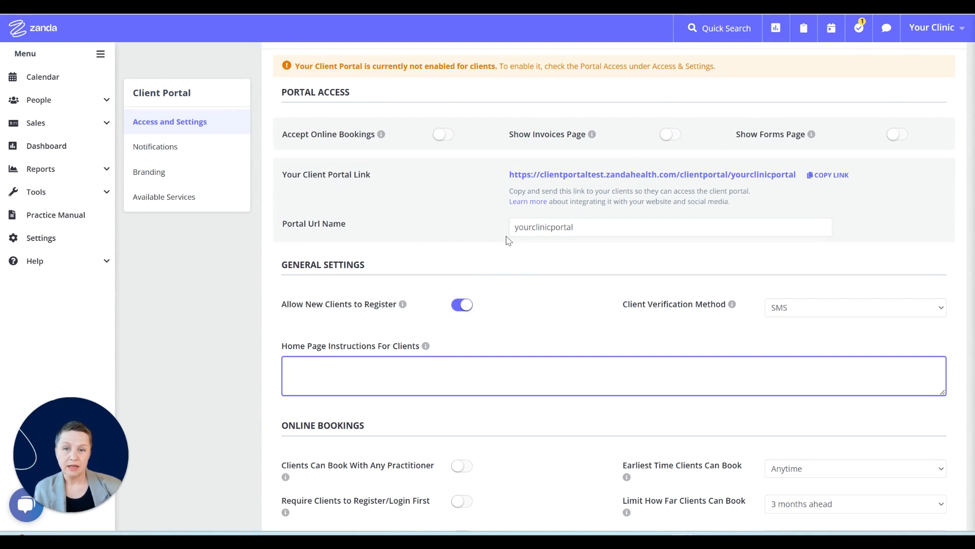
{"action": "scroll", "coordinate": [480, 185], "scroll_direction": "down", "scroll_amount": 1}
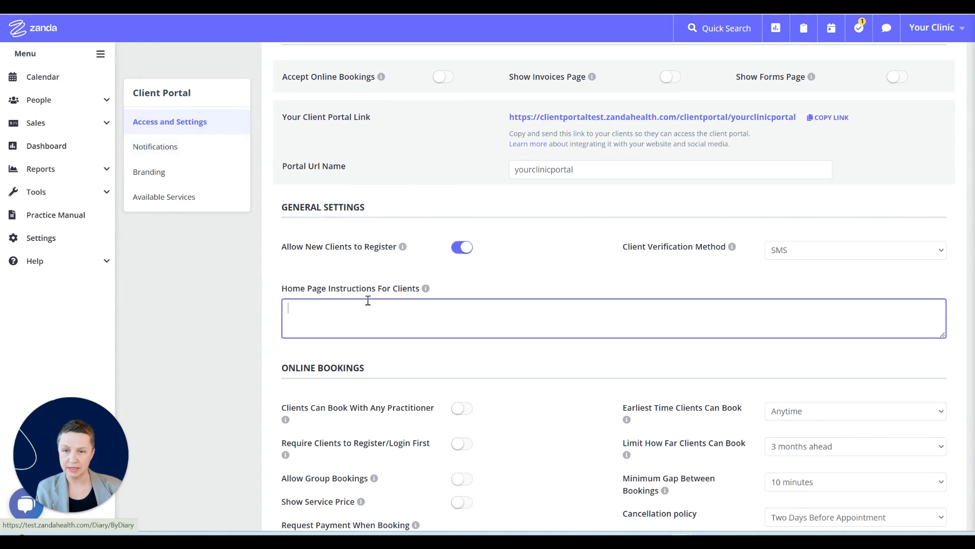
{"action": "scroll", "coordinate": [375, 304], "scroll_direction": "down", "scroll_amount": 1}
{"action": "scroll", "coordinate": [379, 305], "scroll_direction": "down", "scroll_amount": 5}
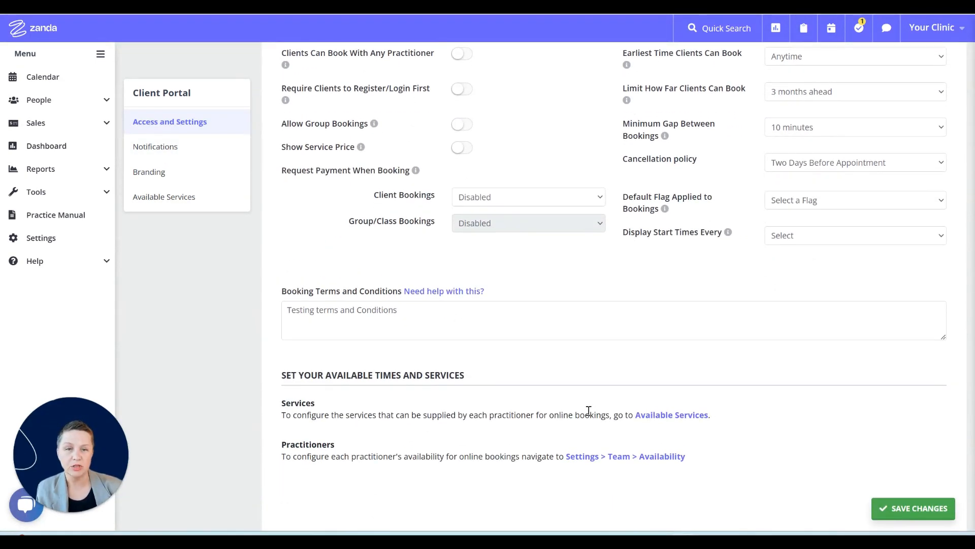
{"action": "left_click", "coordinate": [483, 334]}
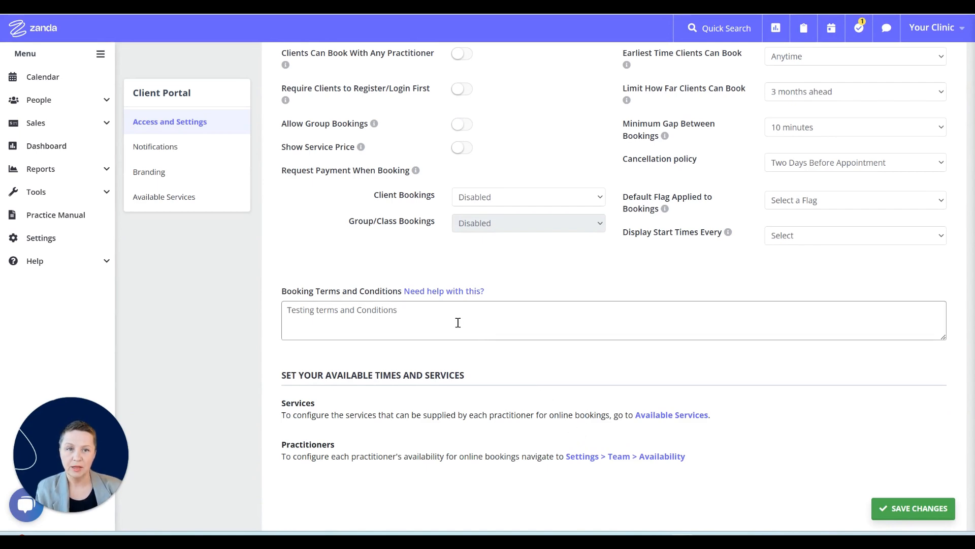
{"action": "scroll", "coordinate": [325, 304], "scroll_direction": "up", "scroll_amount": 9}
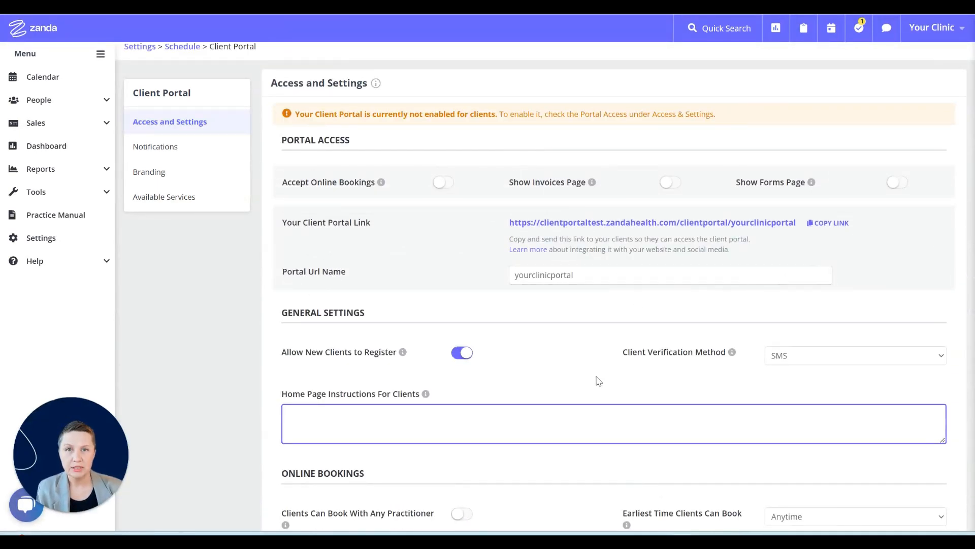
Save the Client Portal access settings and open the portal's Notifications page.
{"action": "left_click", "coordinate": [180, 150]}
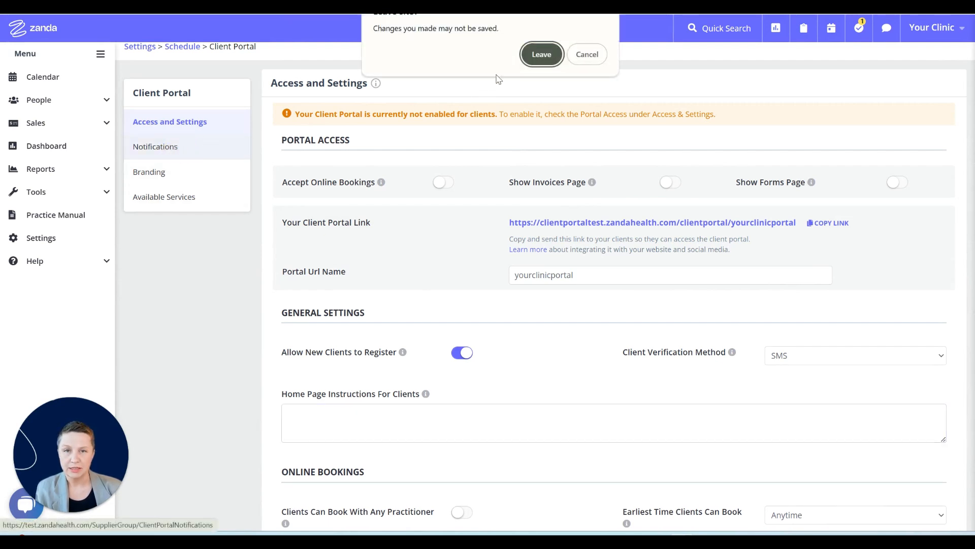
{"action": "left_click", "coordinate": [587, 54]}
{"action": "scroll", "coordinate": [668, 282], "scroll_direction": "down", "scroll_amount": 9}
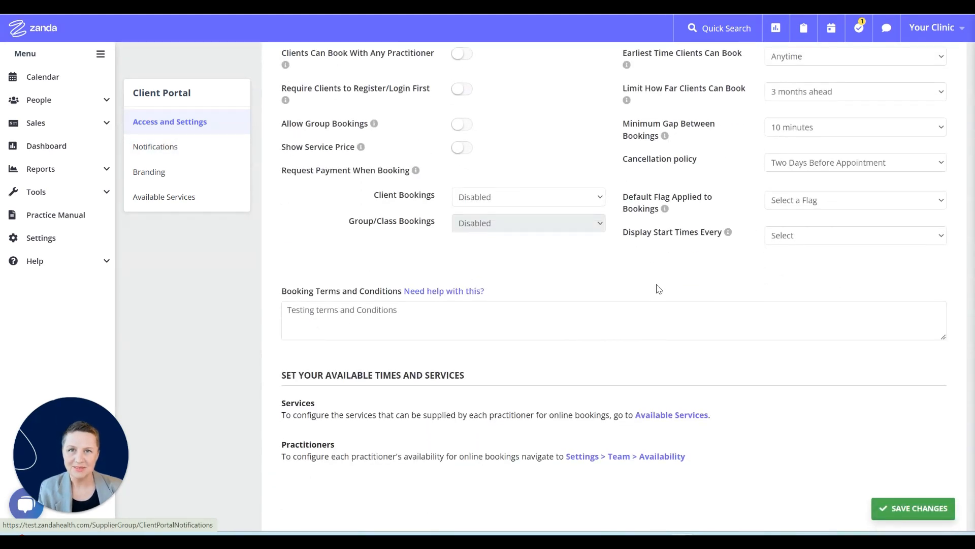
{"action": "left_click", "coordinate": [909, 514]}
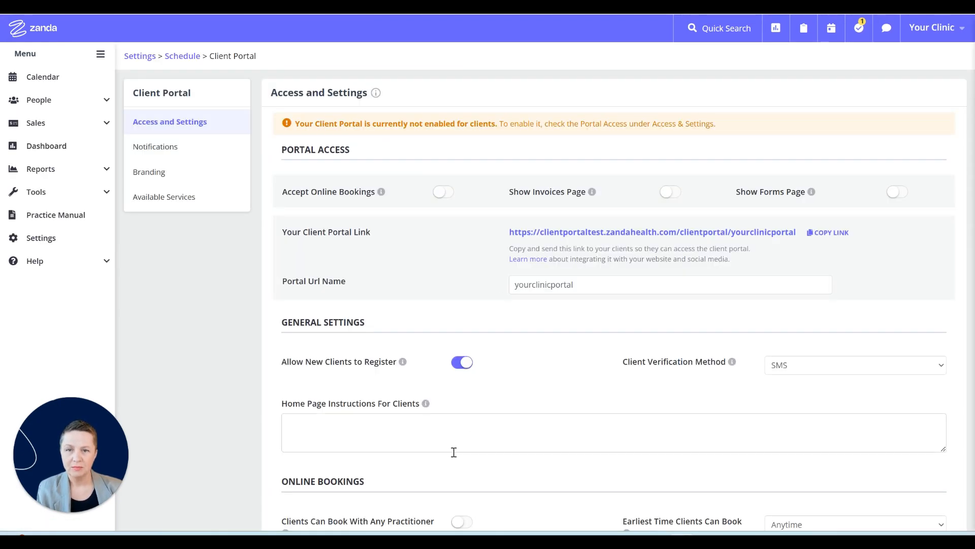
{"action": "left_click", "coordinate": [157, 154]}
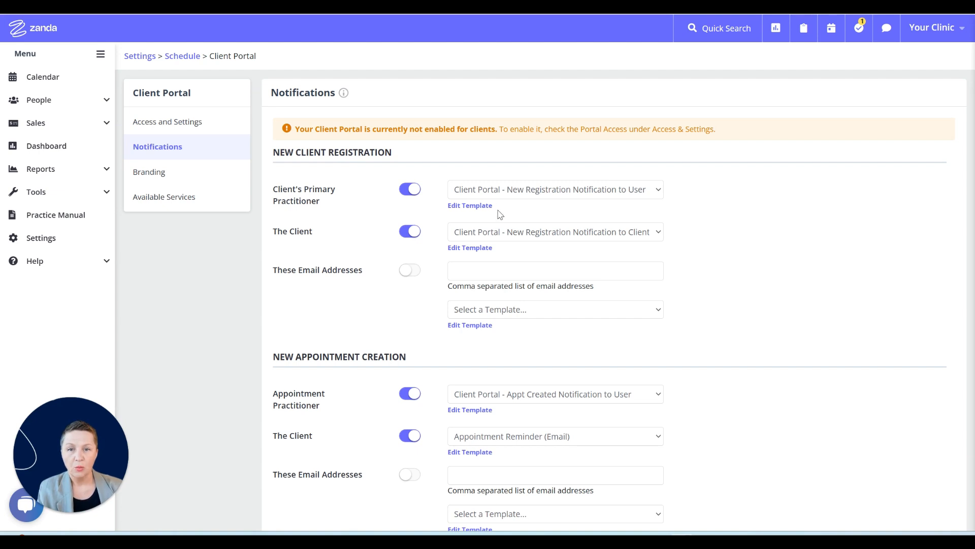
{"action": "left_click", "coordinate": [566, 191]}
{"action": "scroll", "coordinate": [513, 308], "scroll_direction": "down", "scroll_amount": 3}
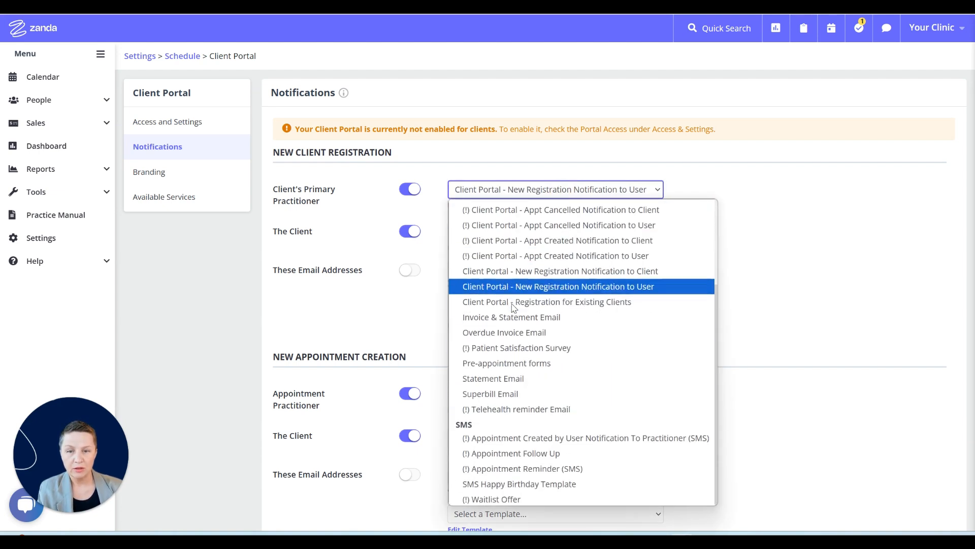
{"action": "left_click", "coordinate": [368, 224]}
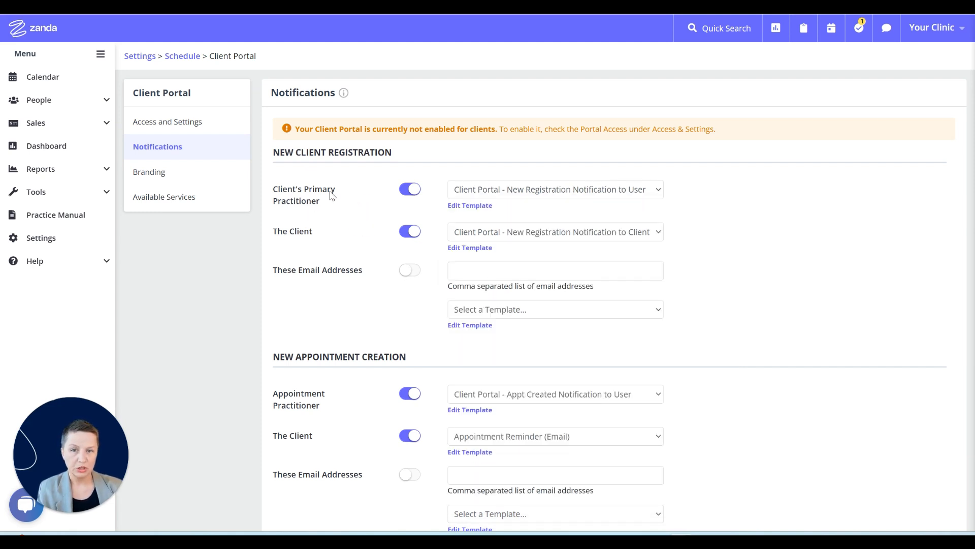
{"action": "left_click", "coordinate": [493, 233]}
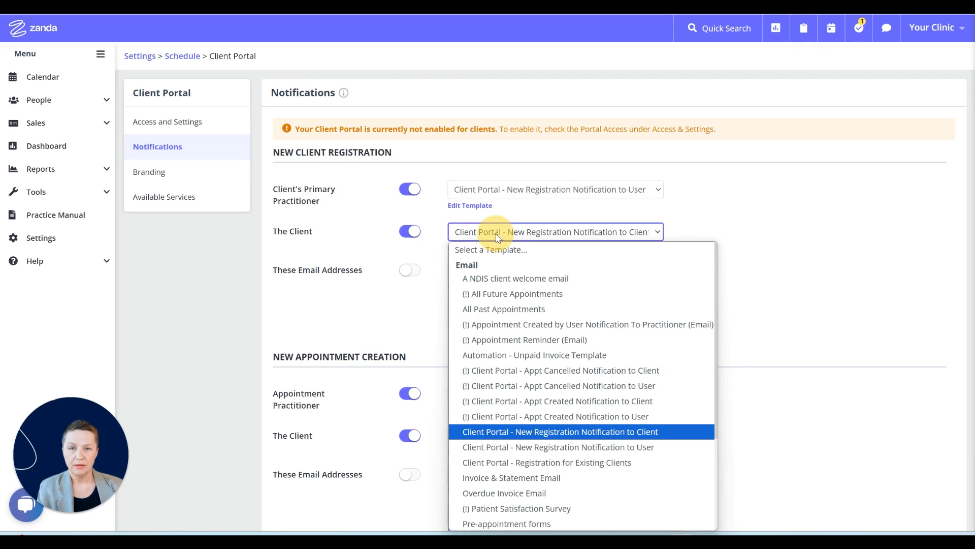
{"action": "scroll", "coordinate": [492, 290], "scroll_direction": "down", "scroll_amount": 3}
{"action": "left_click", "coordinate": [377, 248]}
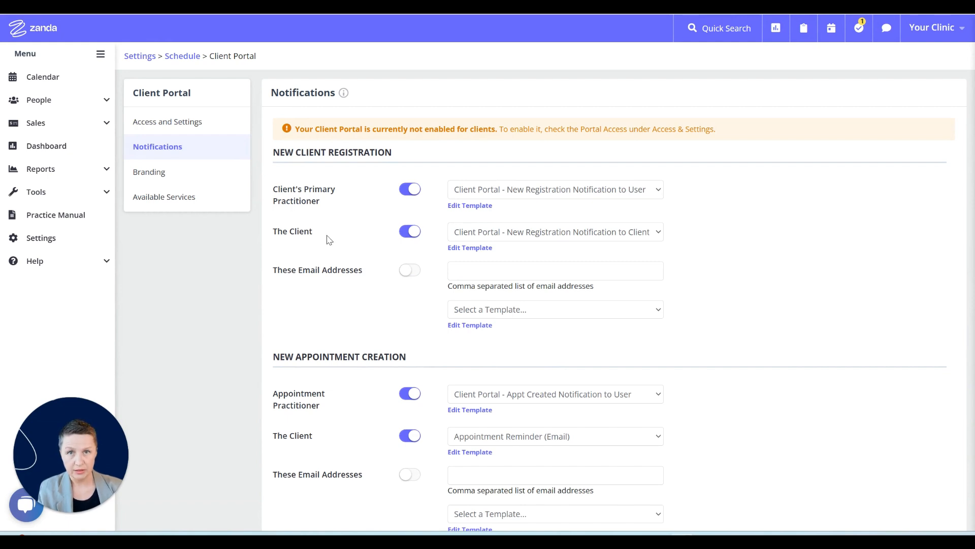
{"action": "left_click", "coordinate": [473, 275]}
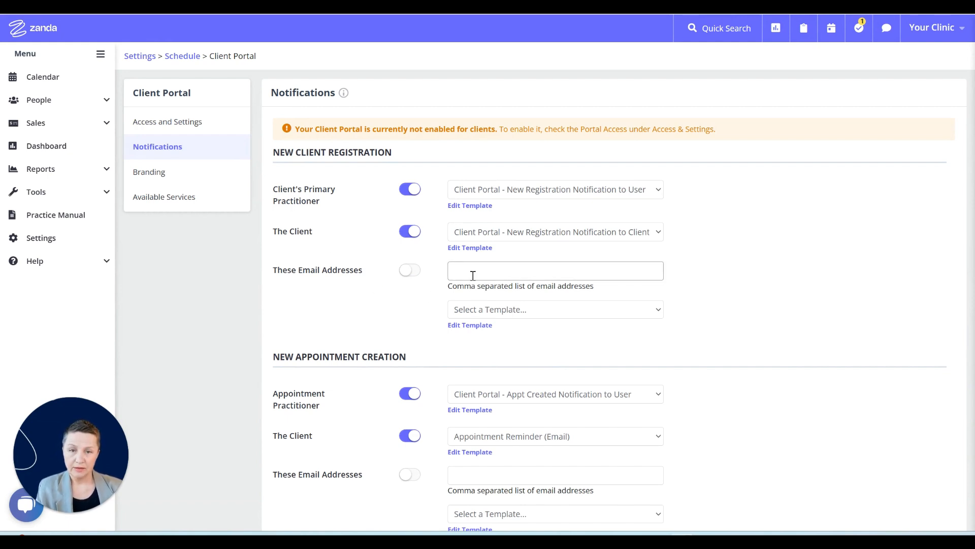
{"action": "left_click", "coordinate": [406, 292]}
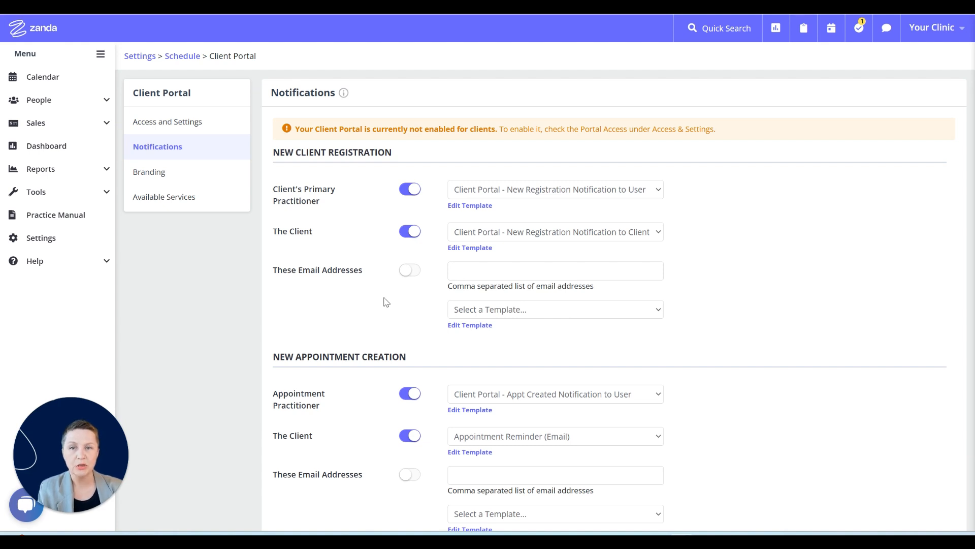
{"action": "left_click", "coordinate": [555, 311]}
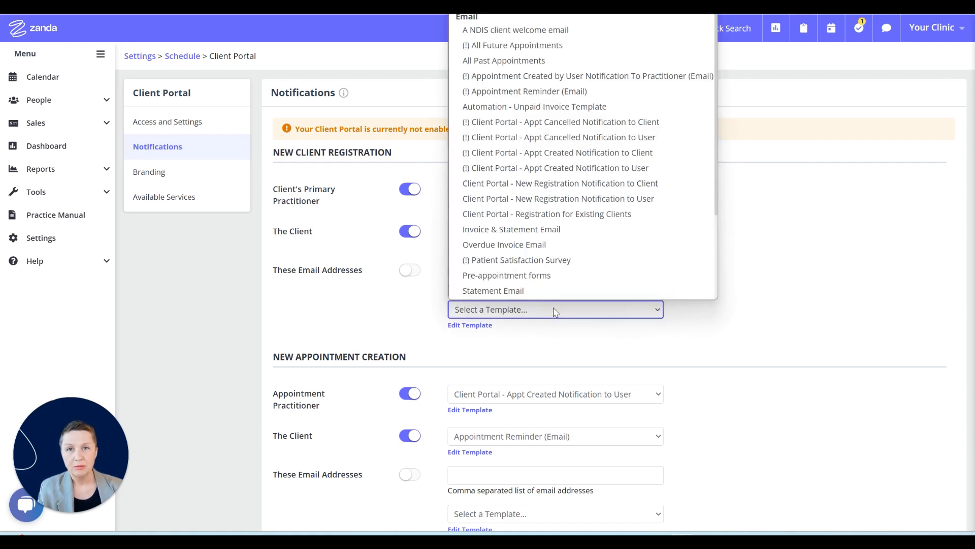
{"action": "left_click", "coordinate": [771, 292]}
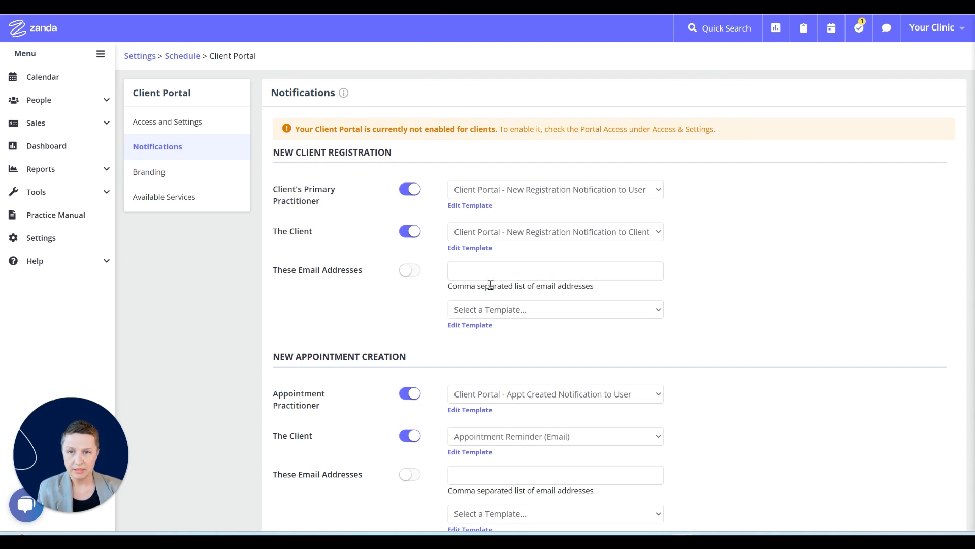
{"action": "scroll", "coordinate": [395, 234], "scroll_direction": "down", "scroll_amount": 1}
{"action": "scroll", "coordinate": [395, 234], "scroll_direction": "down", "scroll_amount": 1}
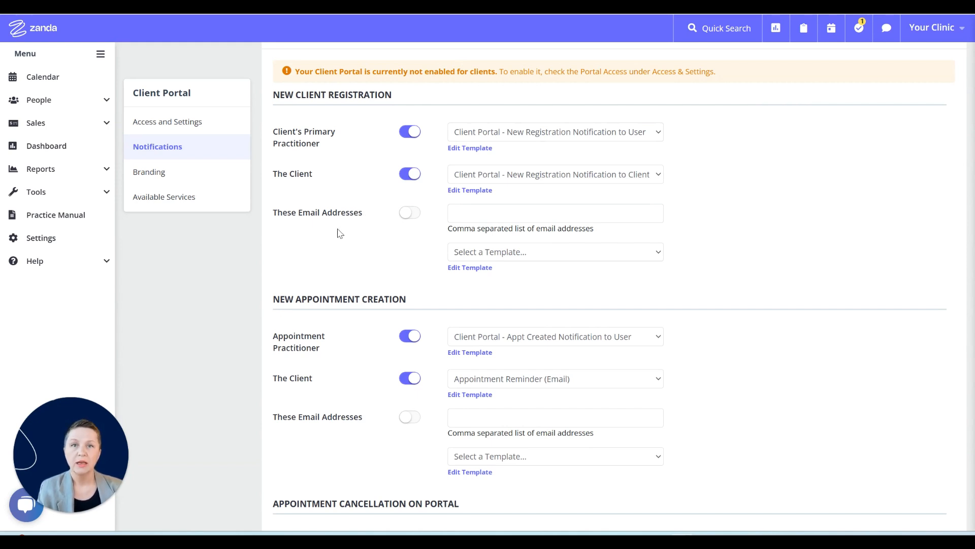
{"action": "scroll", "coordinate": [342, 243], "scroll_direction": "down", "scroll_amount": 1}
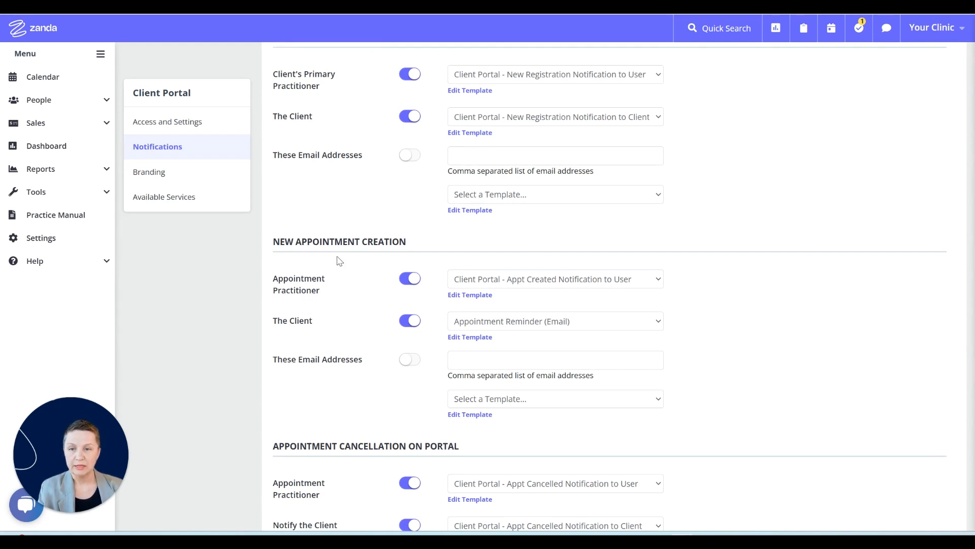
{"action": "scroll", "coordinate": [340, 269], "scroll_direction": "down", "scroll_amount": 1}
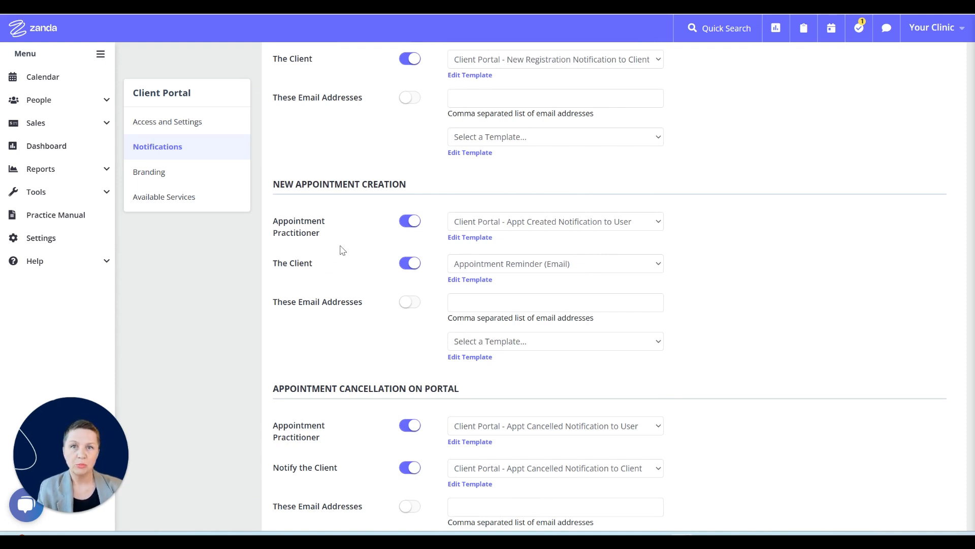
{"action": "scroll", "coordinate": [341, 248], "scroll_direction": "down", "scroll_amount": 1}
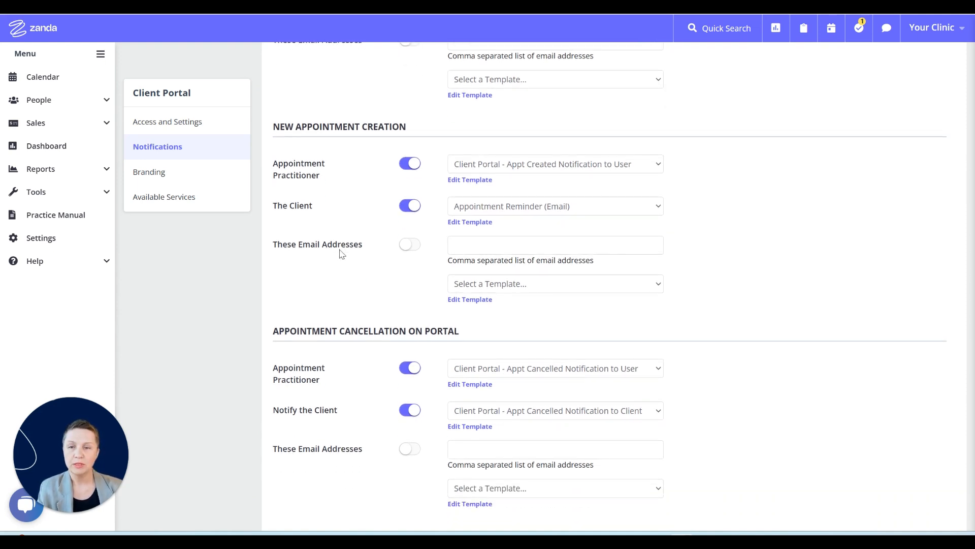
{"action": "left_click", "coordinate": [474, 248]}
{"action": "left_click", "coordinate": [422, 291]}
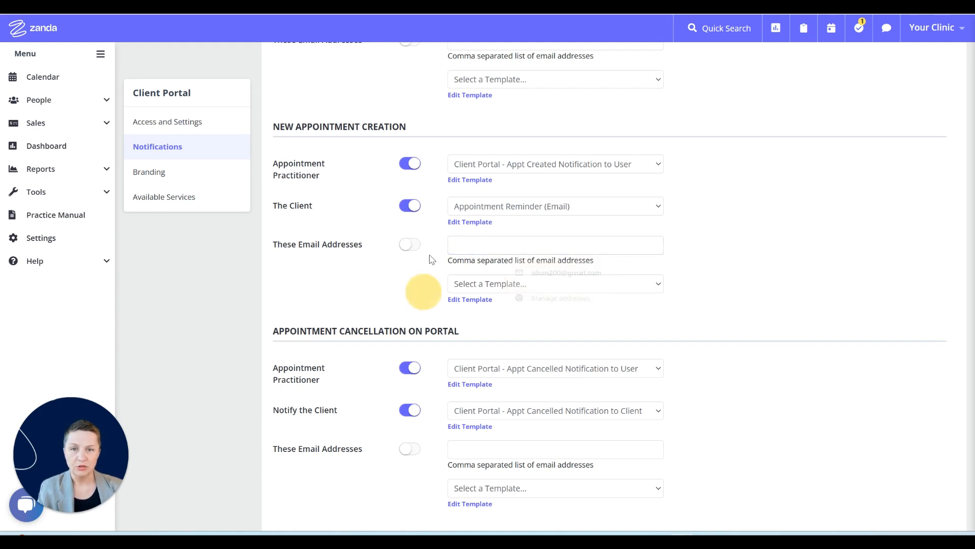
{"action": "left_click", "coordinate": [508, 168]}
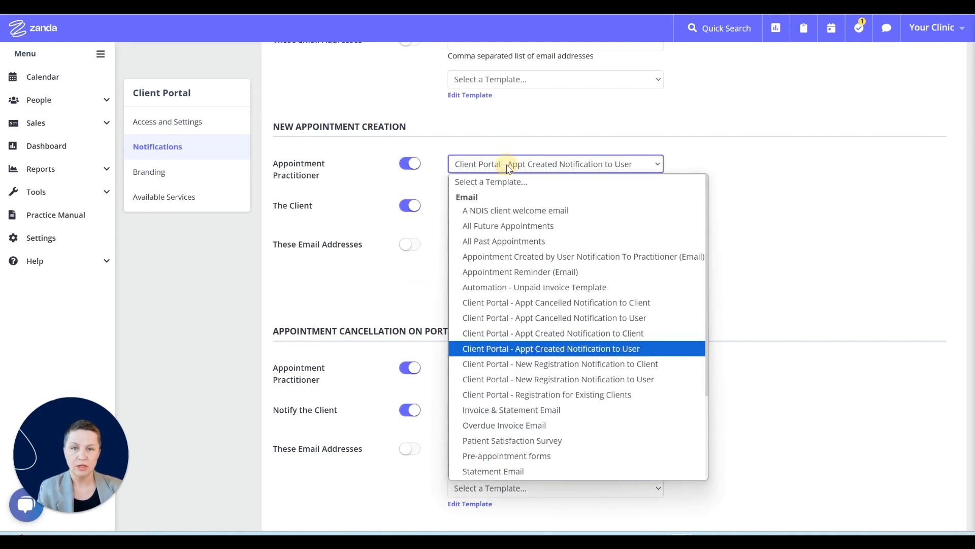
{"action": "left_click", "coordinate": [436, 221]}
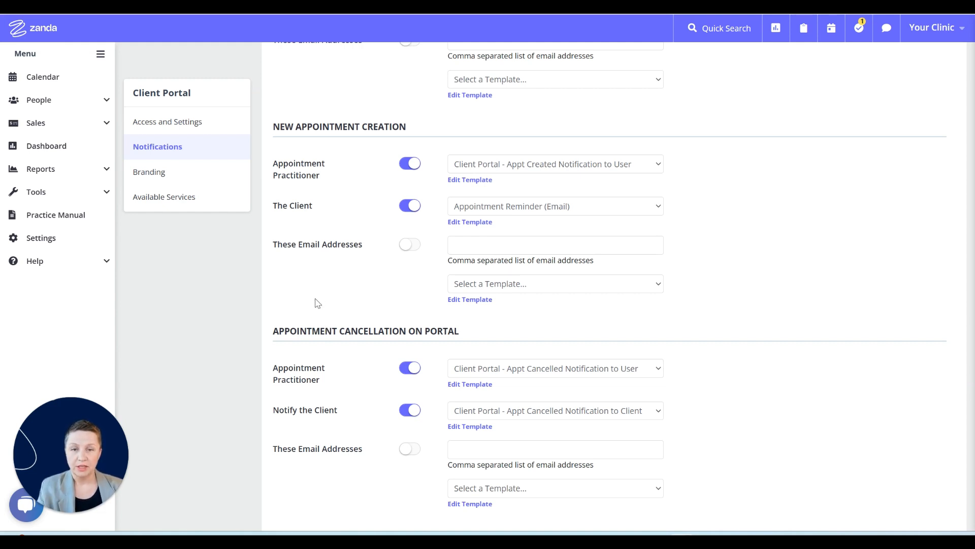
{"action": "scroll", "coordinate": [318, 303], "scroll_direction": "down", "scroll_amount": 1}
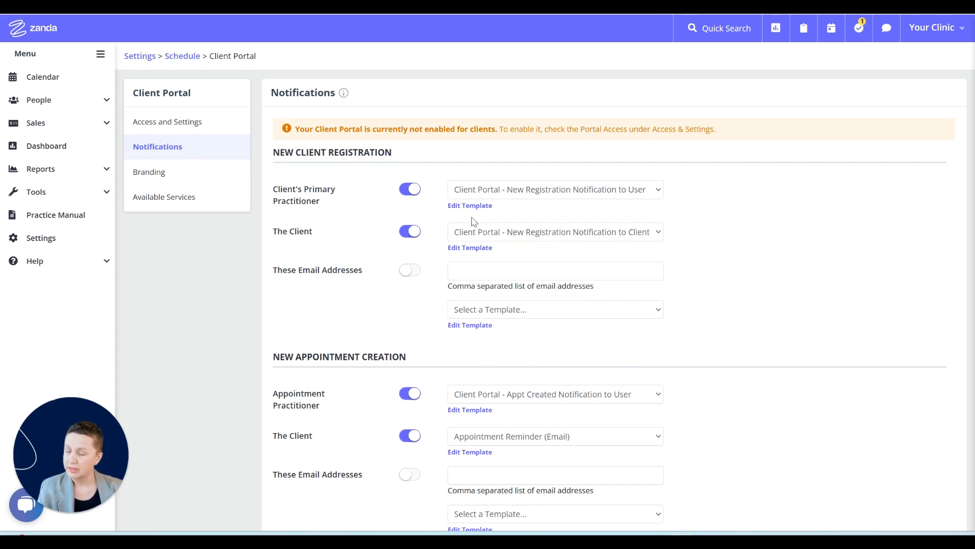
{"action": "scroll", "coordinate": [443, 219], "scroll_direction": "down", "scroll_amount": 2}
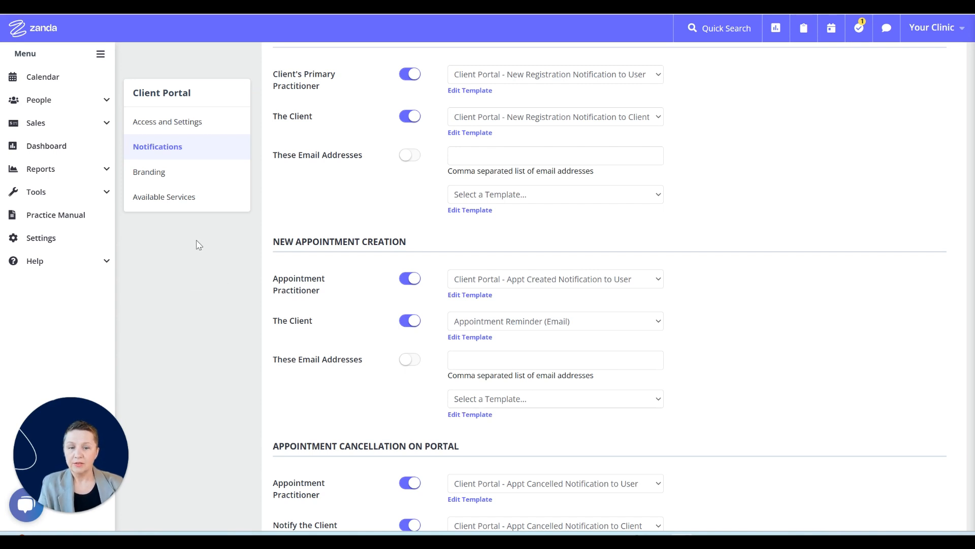
Turn on Show Business Name under Client Portal Branding and save the change.
{"action": "left_click", "coordinate": [150, 175]}
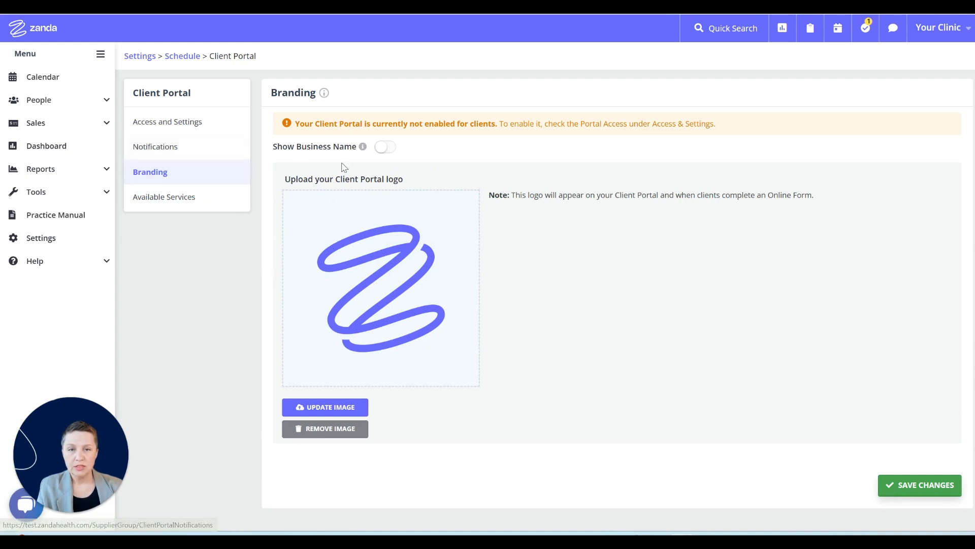
{"action": "left_click", "coordinate": [392, 151]}
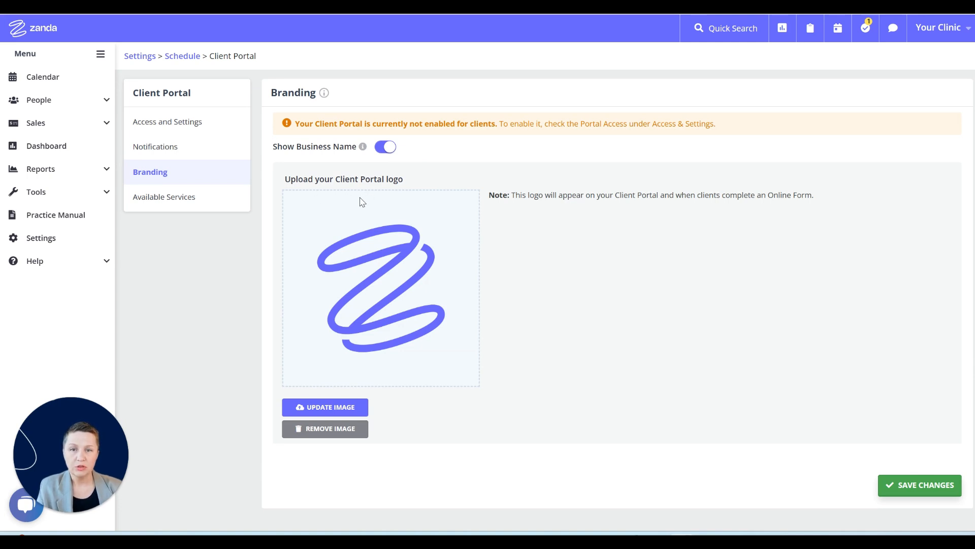
{"action": "left_click", "coordinate": [451, 280]}
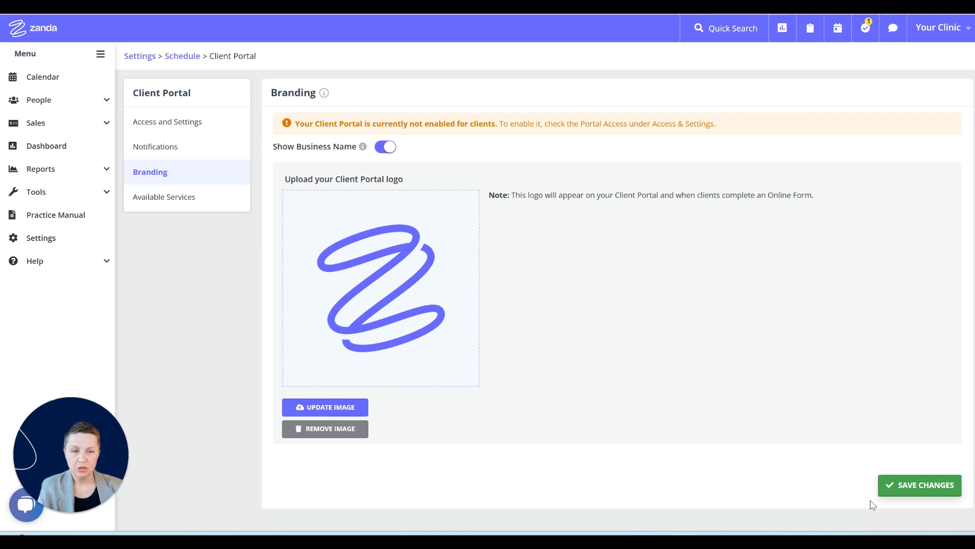
{"action": "left_click", "coordinate": [916, 489]}
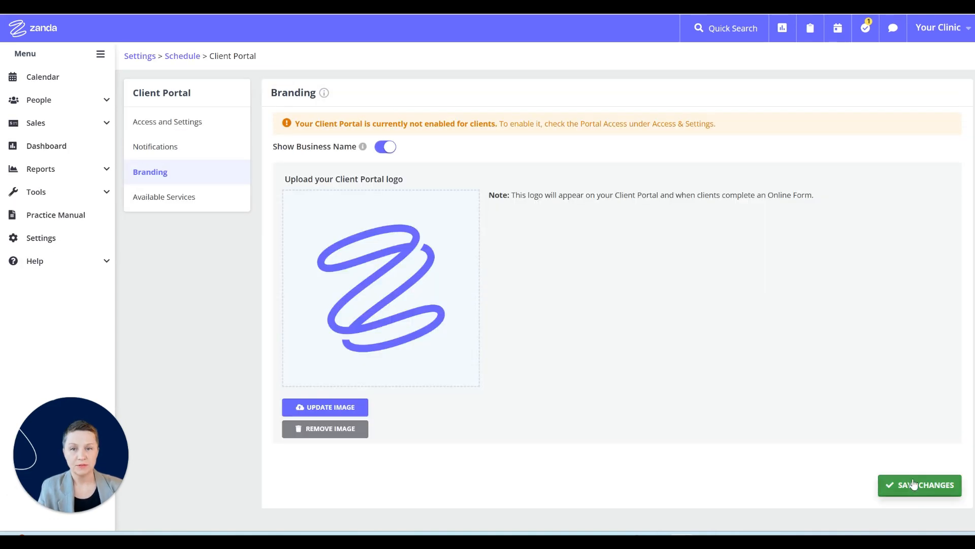
{"action": "left_click", "coordinate": [181, 202]}
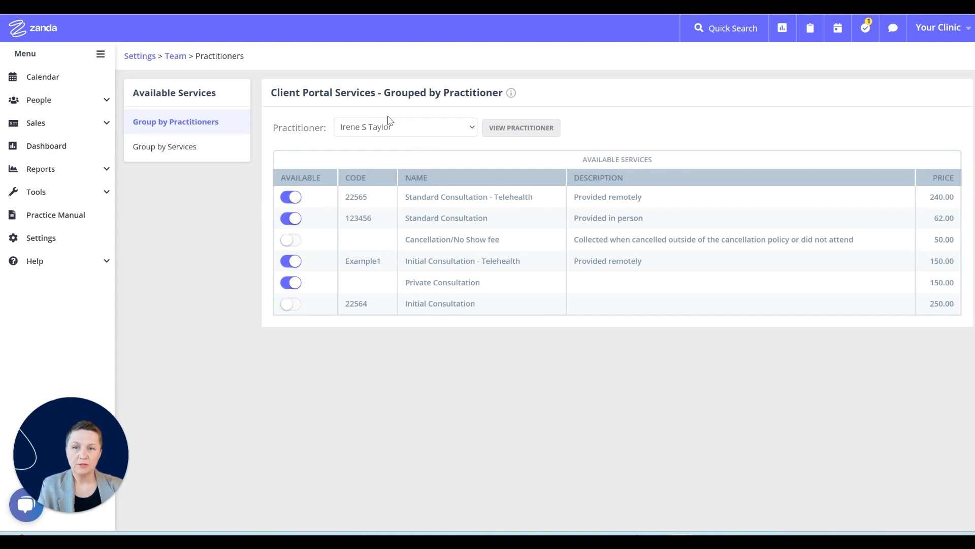
Try offering Cancellation/No Show fee and Initial Consultation online, then withdraw both again.
{"action": "left_click", "coordinate": [472, 128]}
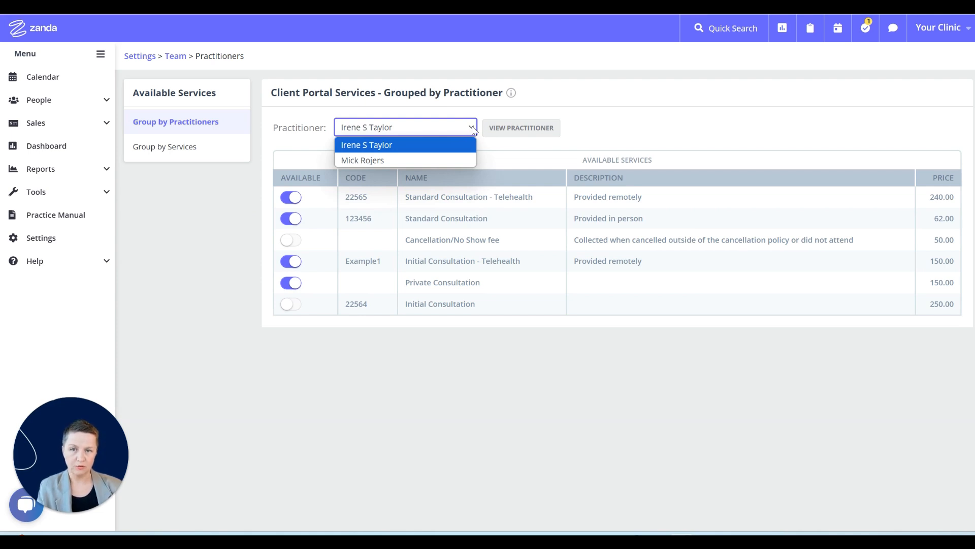
{"action": "left_click", "coordinate": [290, 241]}
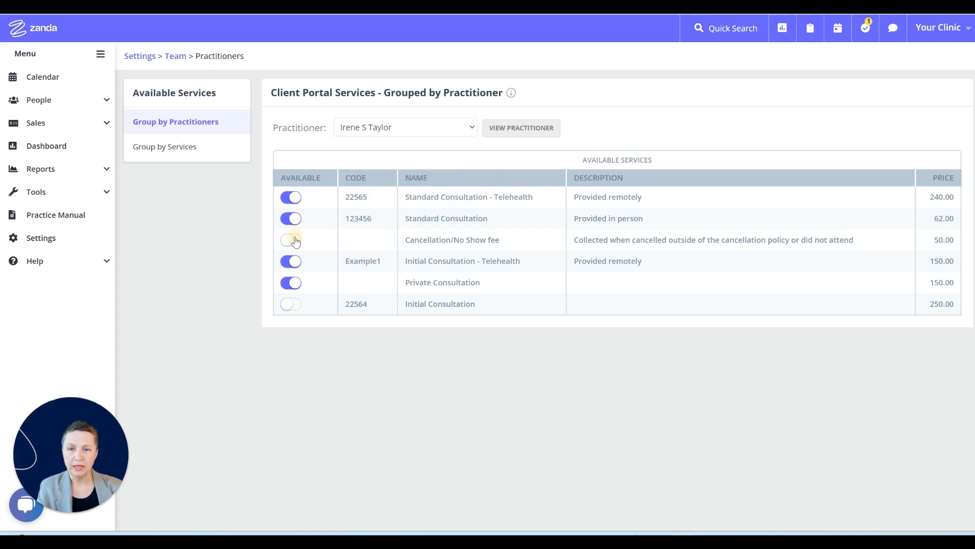
{"action": "left_click", "coordinate": [291, 241]}
{"action": "left_click", "coordinate": [293, 305]}
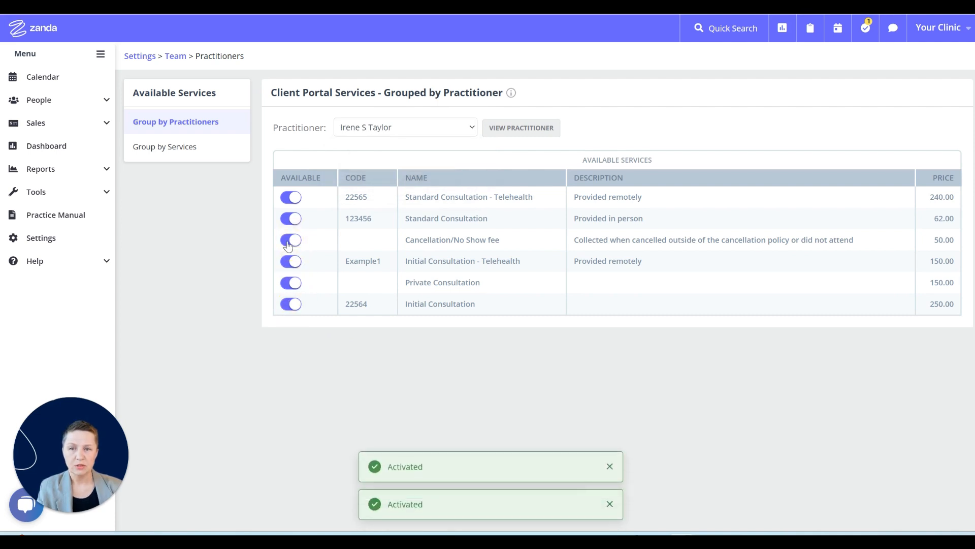
{"action": "left_click", "coordinate": [289, 243]}
{"action": "left_click", "coordinate": [291, 305]}
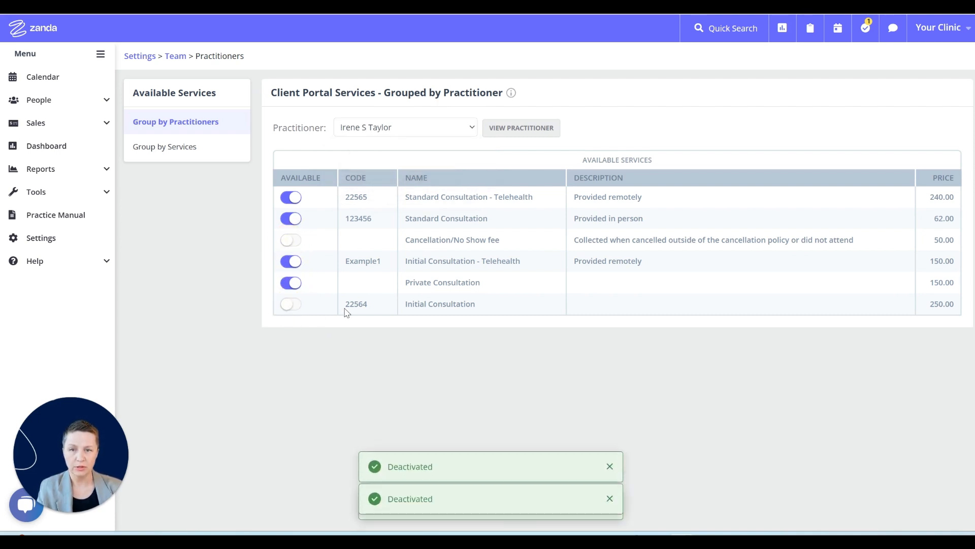
Group by Services and make Initial Consultation - 22564 available with both practitioners.
{"action": "left_click", "coordinate": [184, 152]}
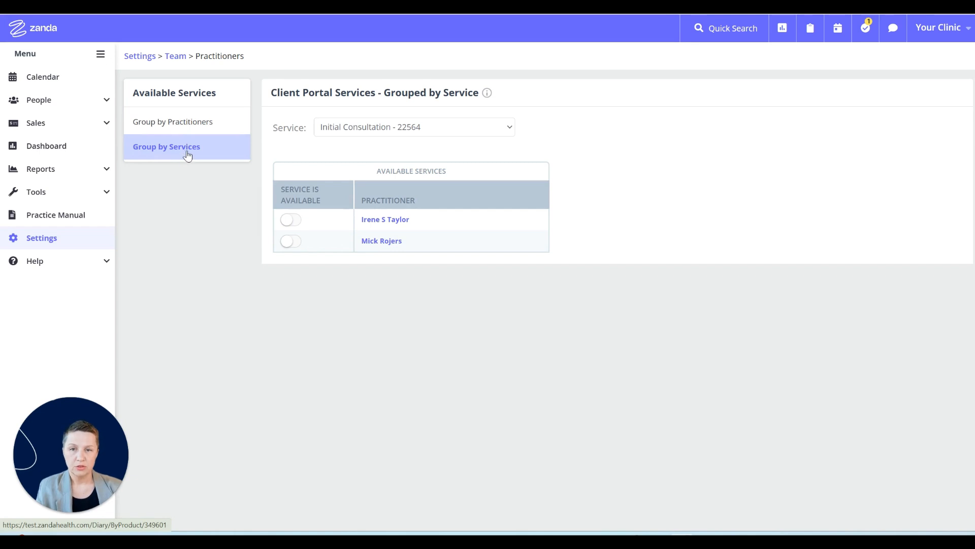
{"action": "left_click", "coordinate": [361, 131]}
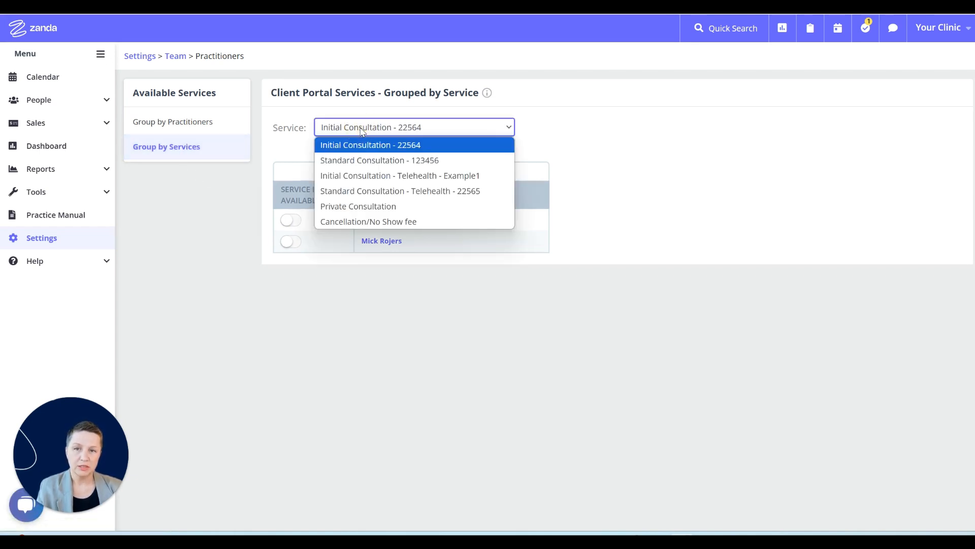
{"action": "left_click", "coordinate": [362, 131]}
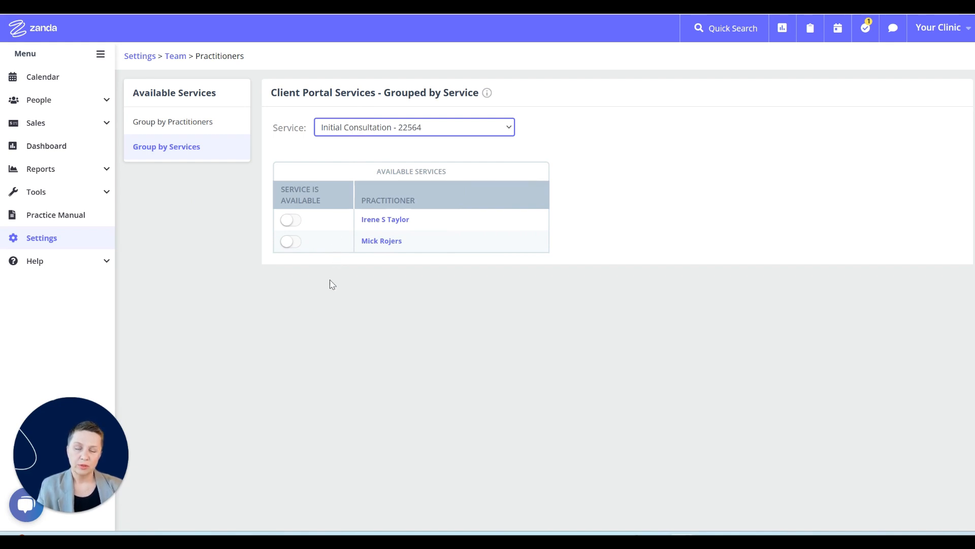
{"action": "left_click", "coordinate": [293, 219]}
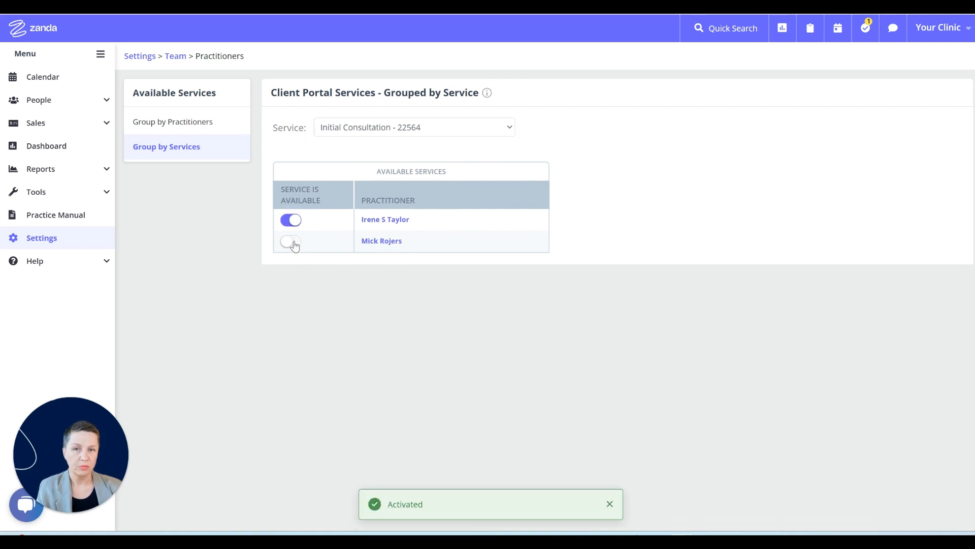
{"action": "left_click", "coordinate": [293, 243]}
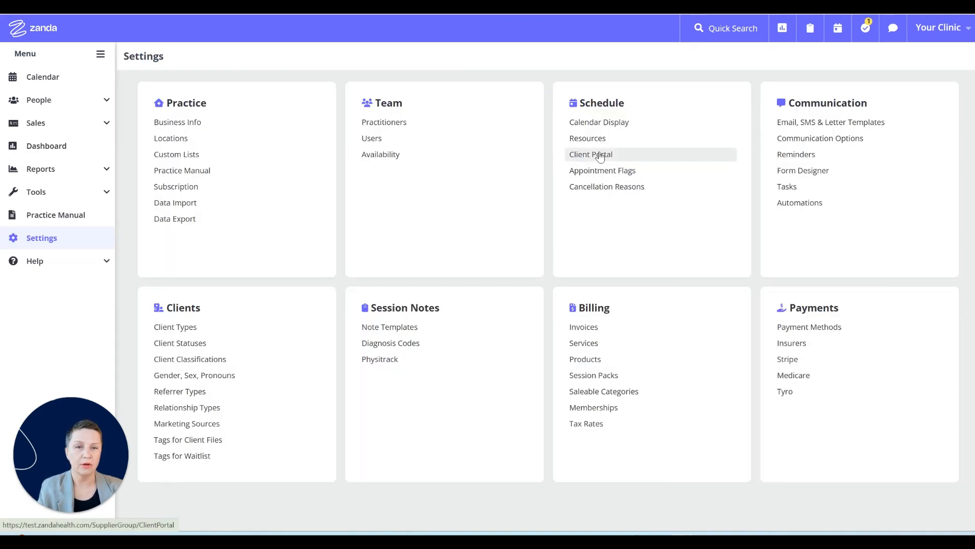
Back in Client Portal settings, toggle Accept Online Bookings on and off, then scroll to Online Bookings.
{"action": "left_click", "coordinate": [600, 160]}
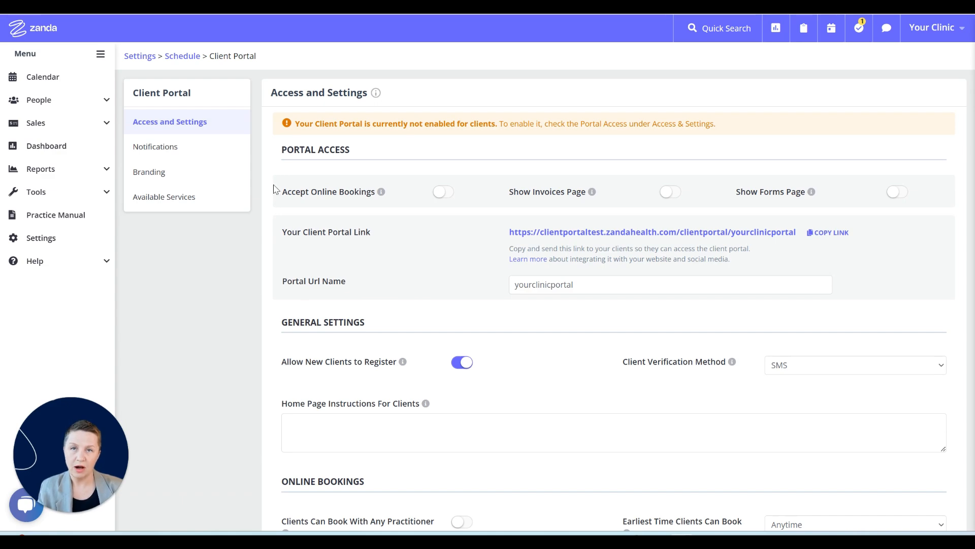
{"action": "scroll", "coordinate": [380, 182], "scroll_direction": "down", "scroll_amount": 5}
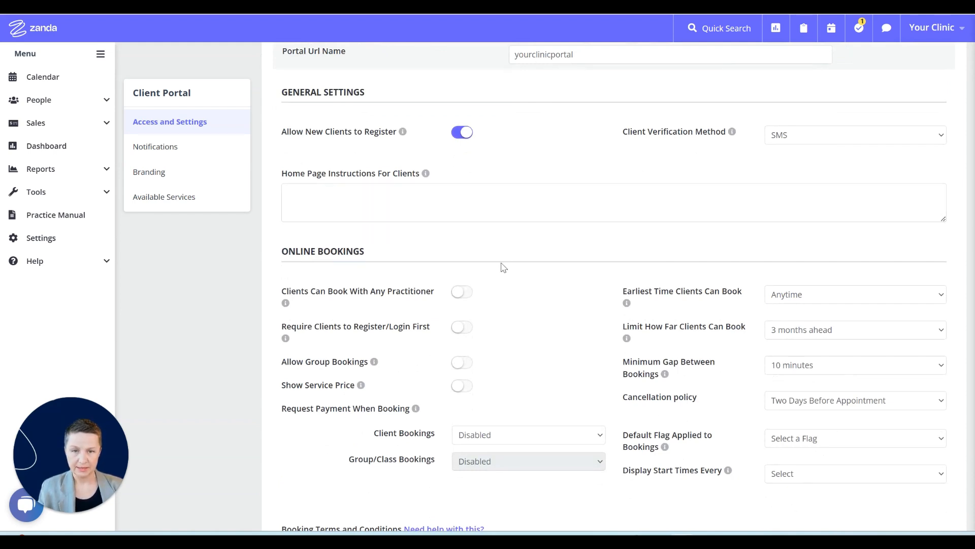
{"action": "scroll", "coordinate": [505, 262], "scroll_direction": "down", "scroll_amount": 2}
{"action": "scroll", "coordinate": [508, 253], "scroll_direction": "up", "scroll_amount": 3}
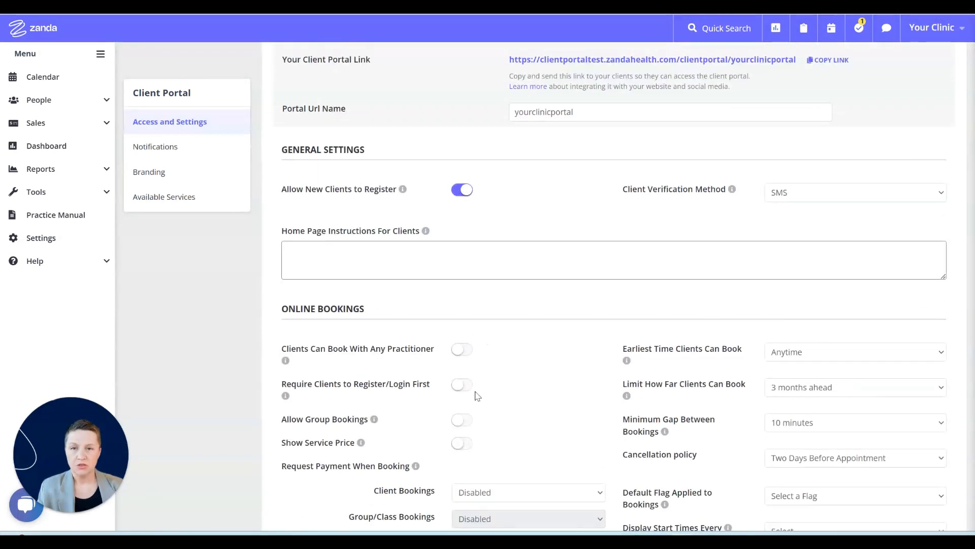
{"action": "scroll", "coordinate": [422, 280], "scroll_direction": "up", "scroll_amount": 4}
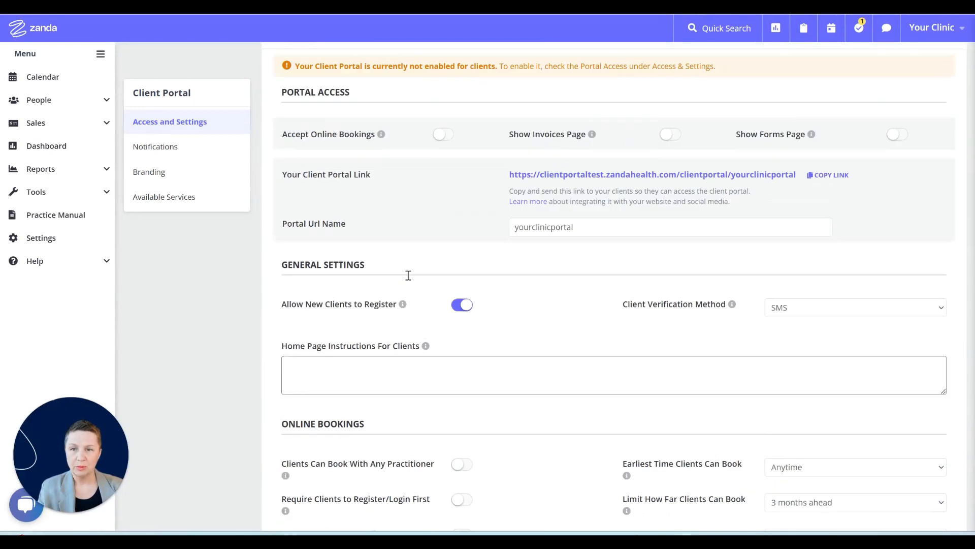
{"action": "mouse_move", "coordinate": [382, 198]}
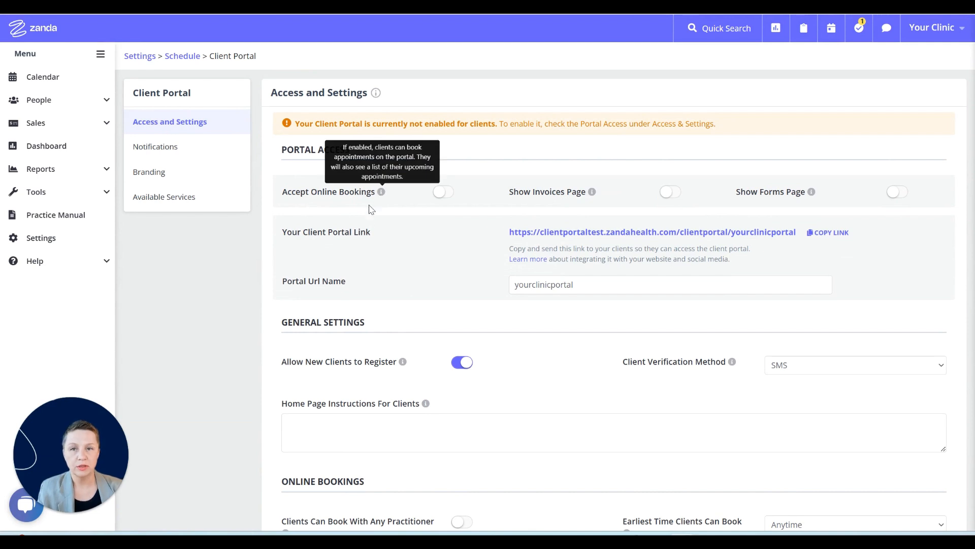
{"action": "left_click", "coordinate": [448, 196]}
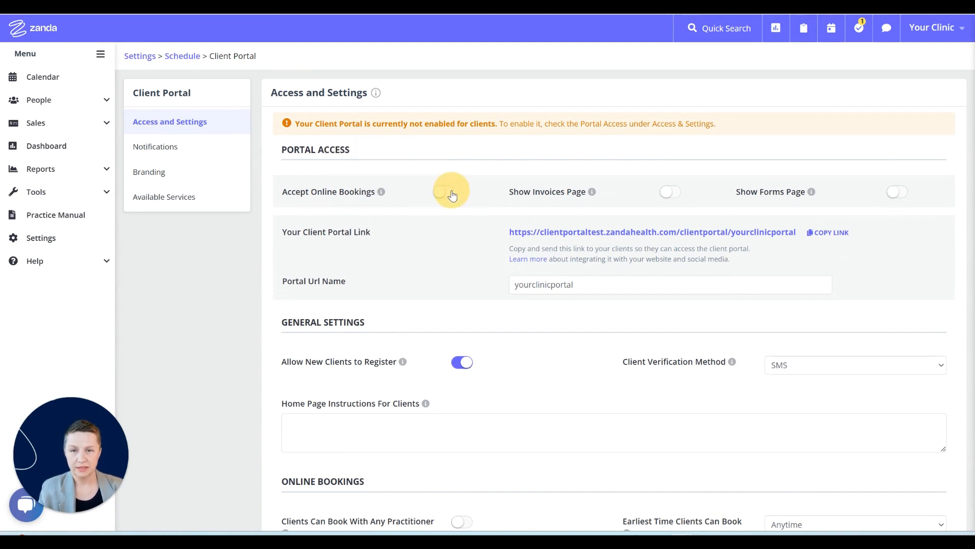
{"action": "left_click", "coordinate": [442, 197]}
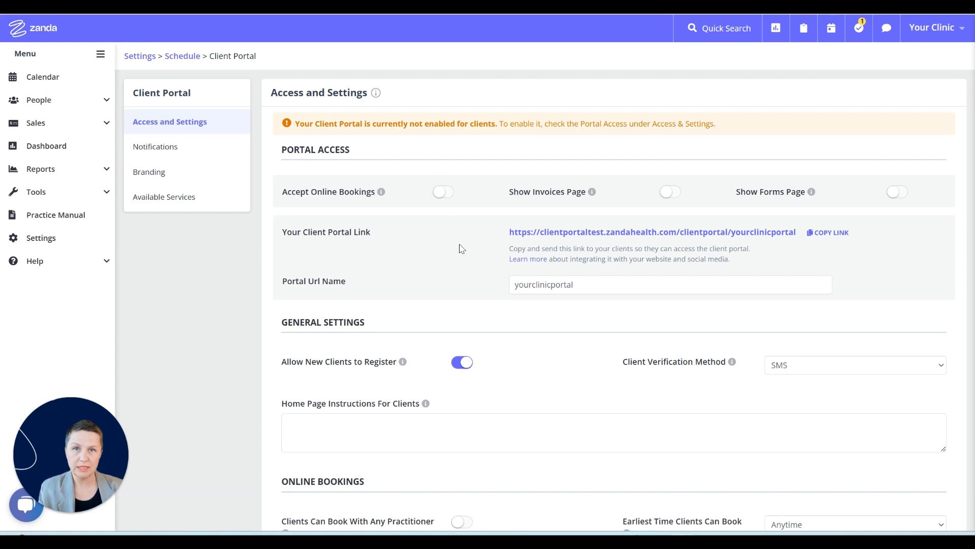
{"action": "scroll", "coordinate": [483, 288], "scroll_direction": "down", "scroll_amount": 5}
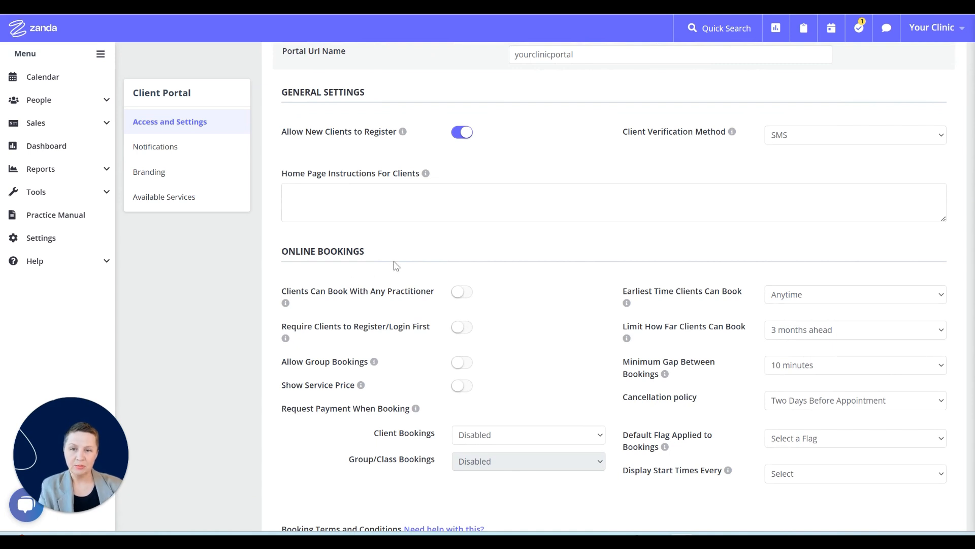
{"action": "scroll", "coordinate": [528, 270], "scroll_direction": "down", "scroll_amount": 1}
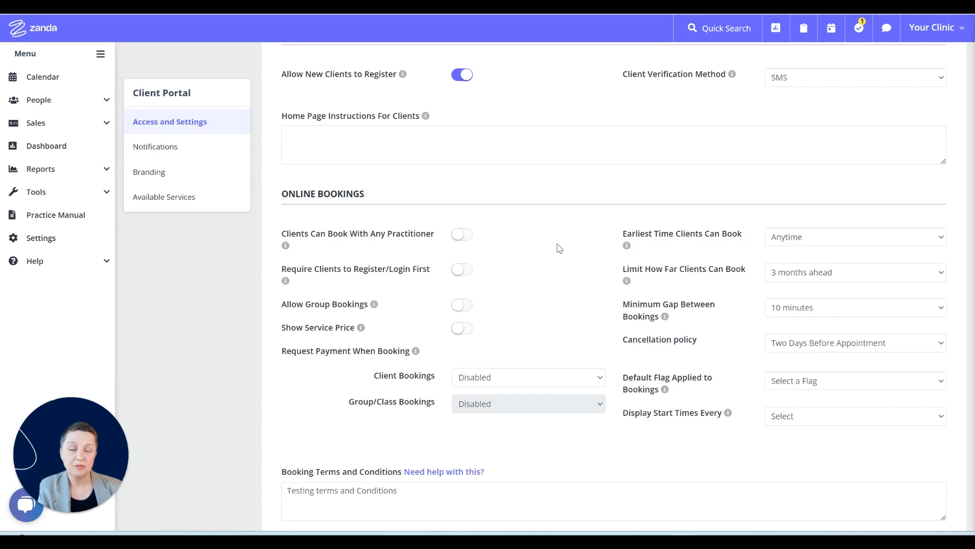
{"action": "mouse_move", "coordinate": [285, 247]}
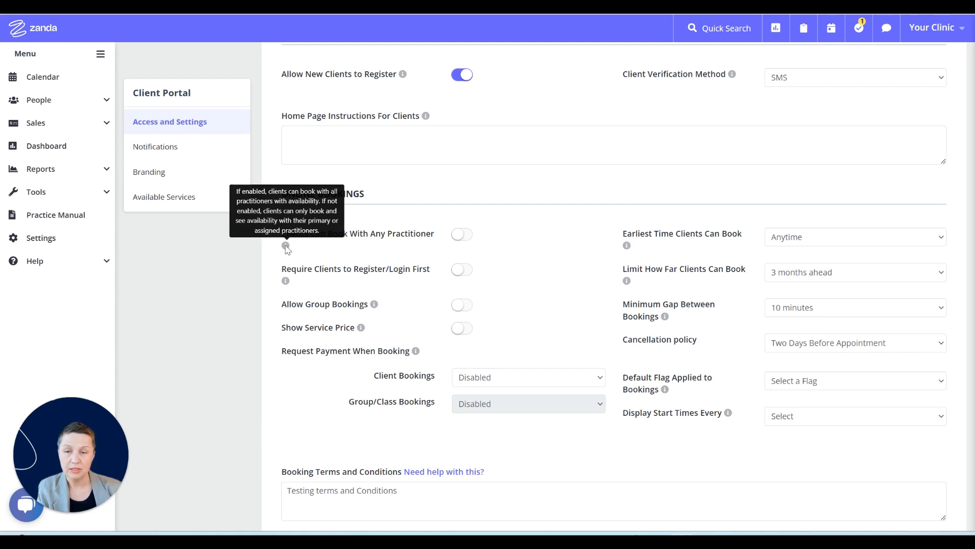
{"action": "left_click", "coordinate": [467, 236]}
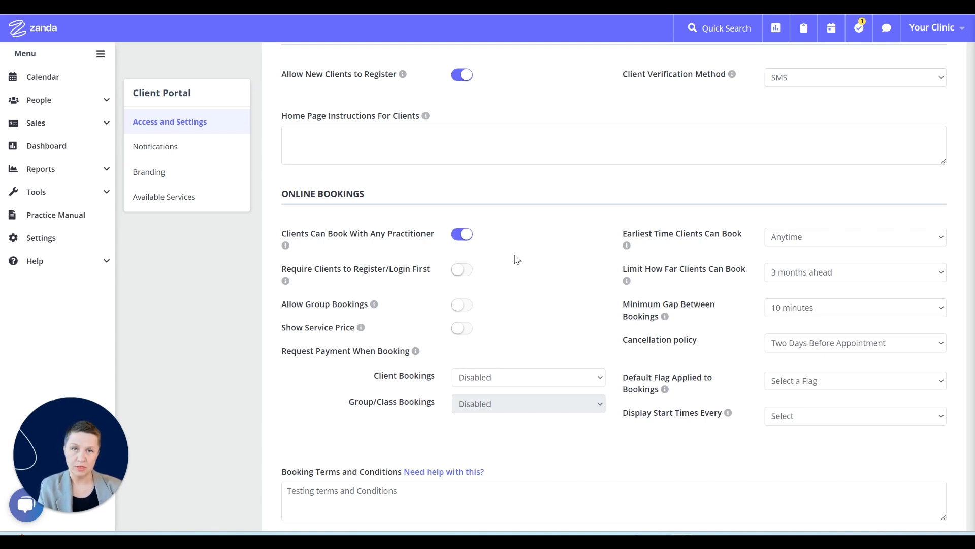
{"action": "left_click", "coordinate": [462, 234]}
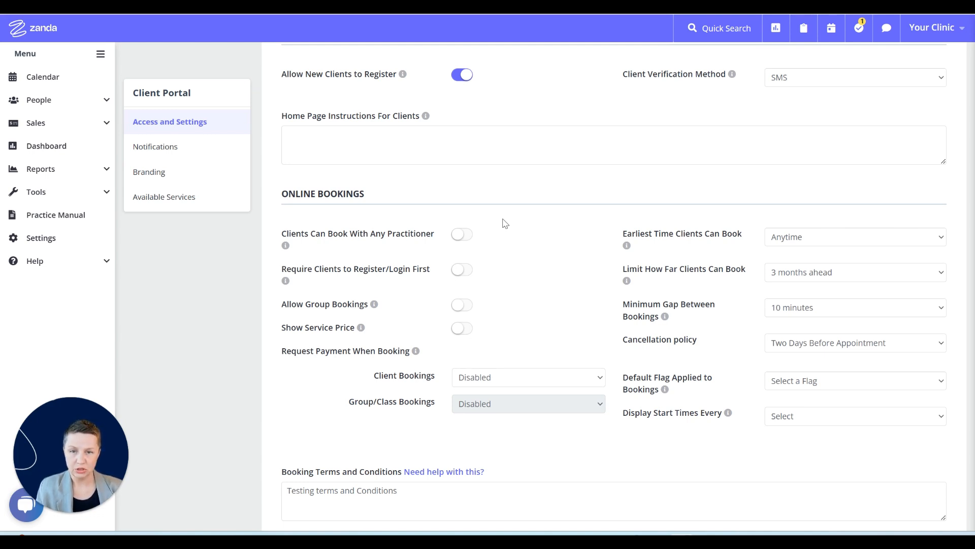
Enable Clients Can Book With Any Practitioner and Require Clients to Register/Login First.
{"action": "left_click", "coordinate": [463, 234]}
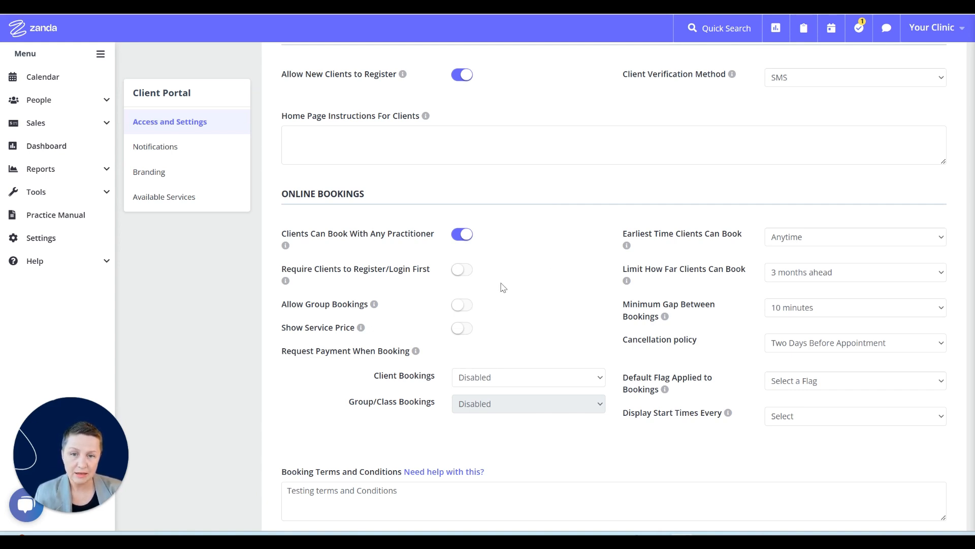
{"action": "left_click", "coordinate": [470, 275]}
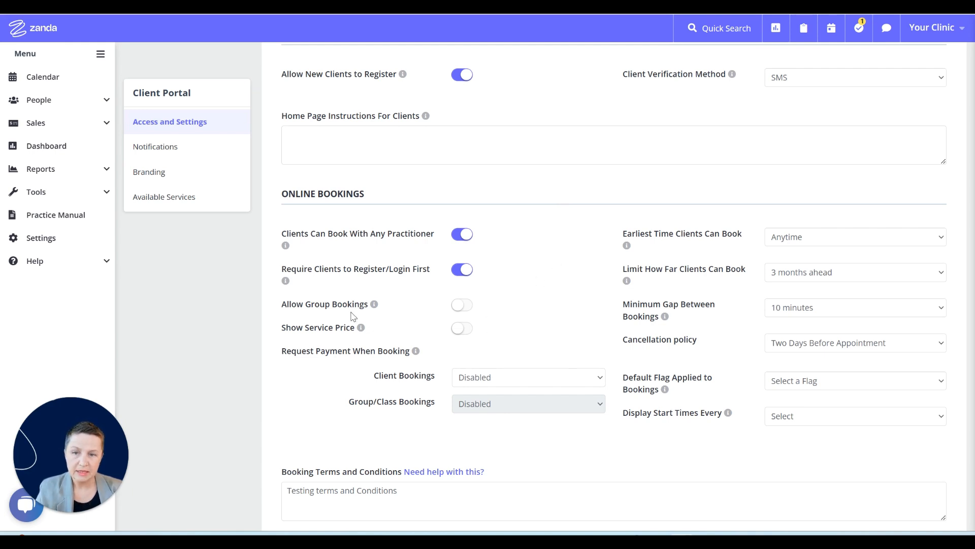
Turn on the Allow Group Bookings and Show Service Price options for online bookings.
{"action": "left_click", "coordinate": [466, 306]}
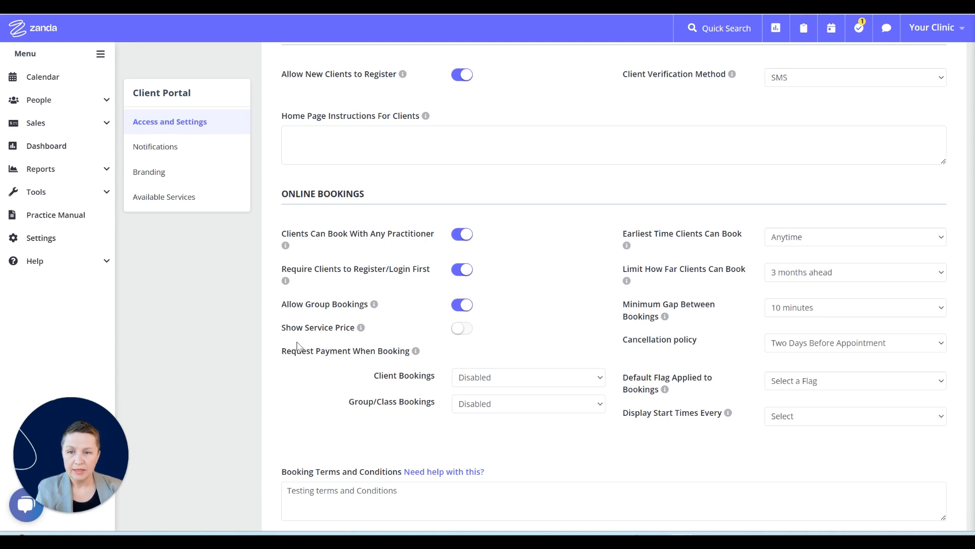
{"action": "mouse_move", "coordinate": [362, 330]}
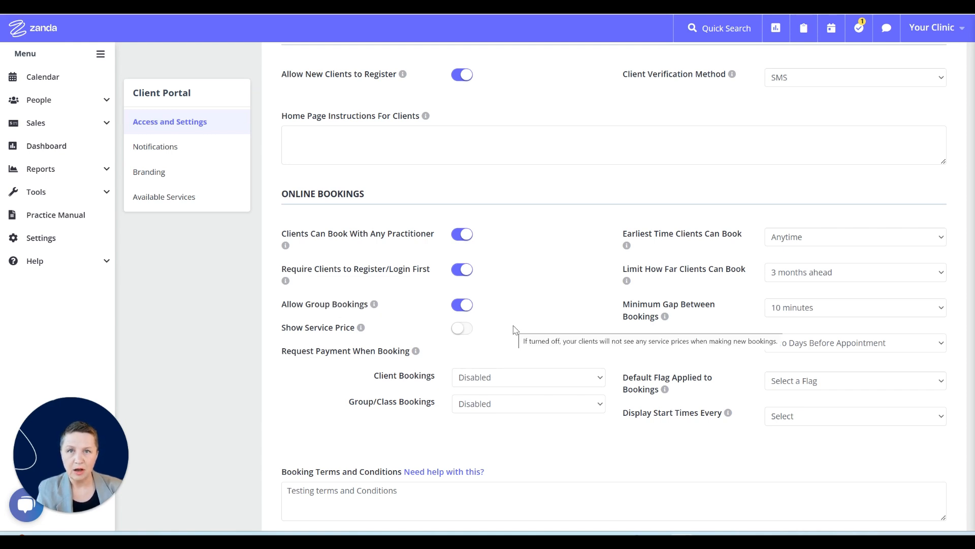
{"action": "left_click", "coordinate": [462, 328]}
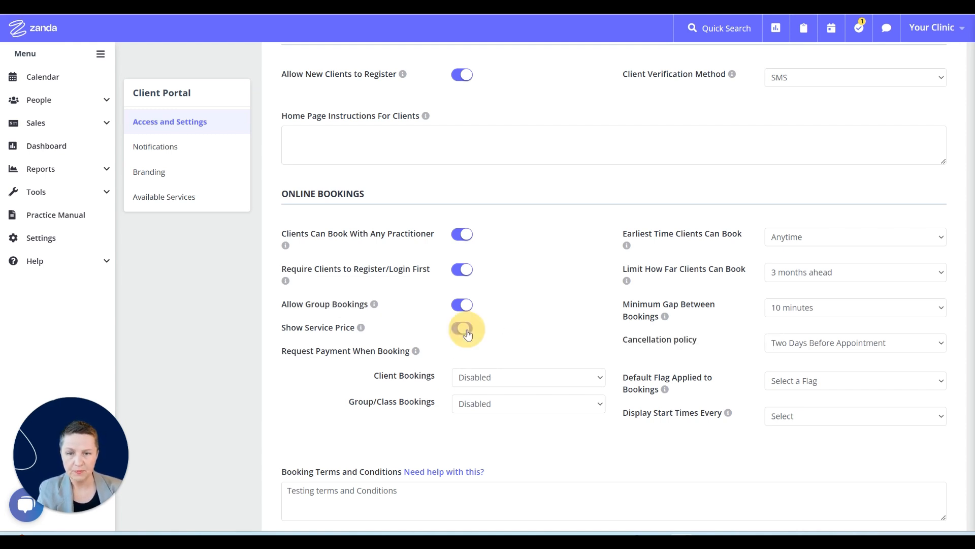
{"action": "scroll", "coordinate": [300, 366], "scroll_direction": "down", "scroll_amount": 1}
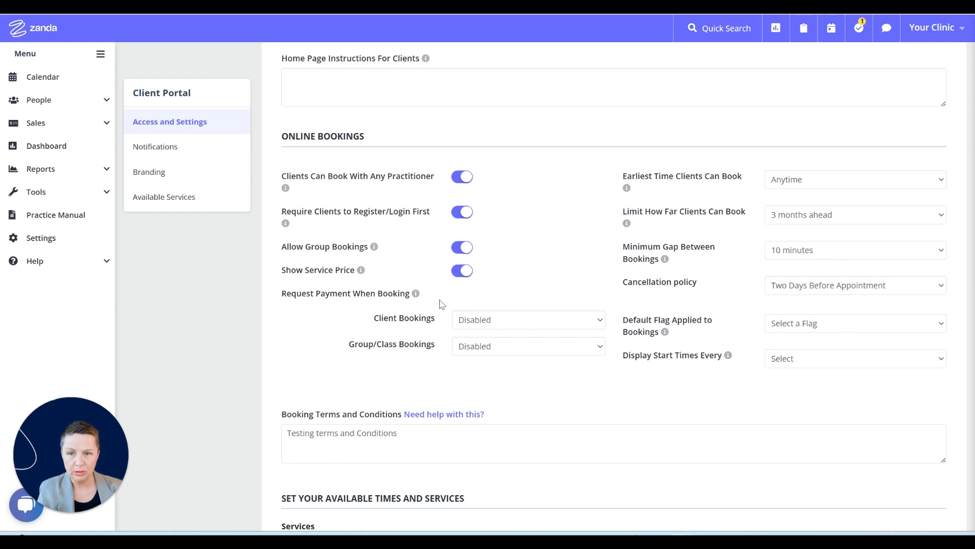
Set booking payment to Optional for client bookings and Required for group/class bookings.
{"action": "left_click", "coordinate": [490, 325]}
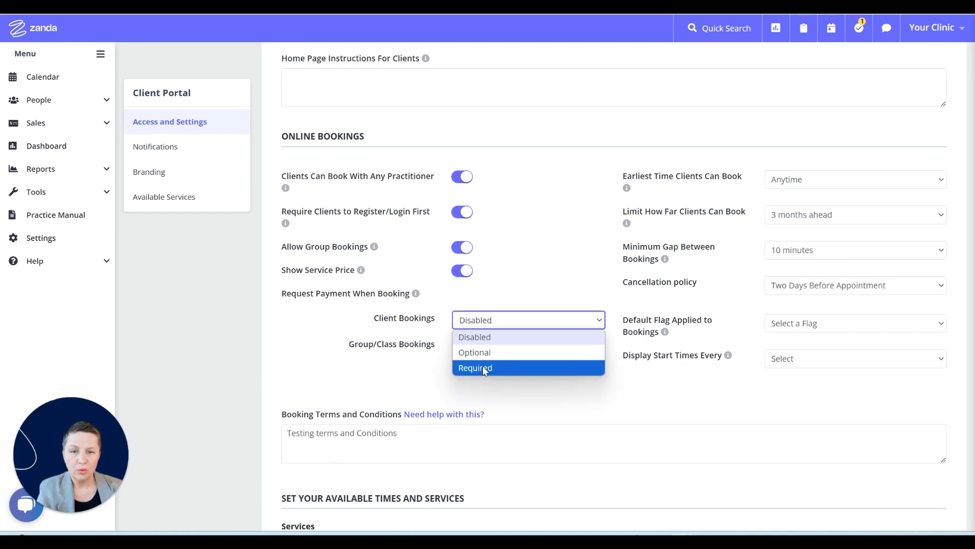
{"action": "left_click", "coordinate": [487, 353]}
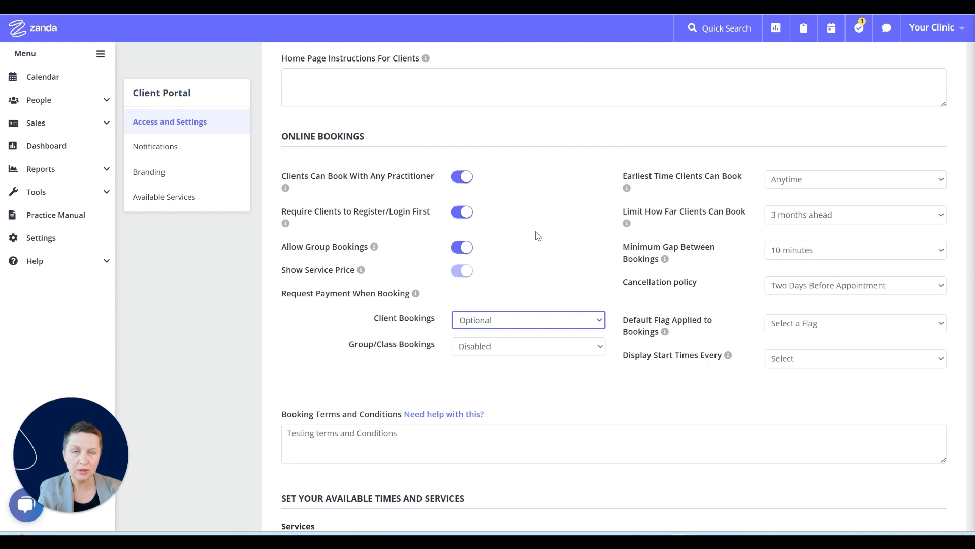
{"action": "left_click", "coordinate": [504, 344]}
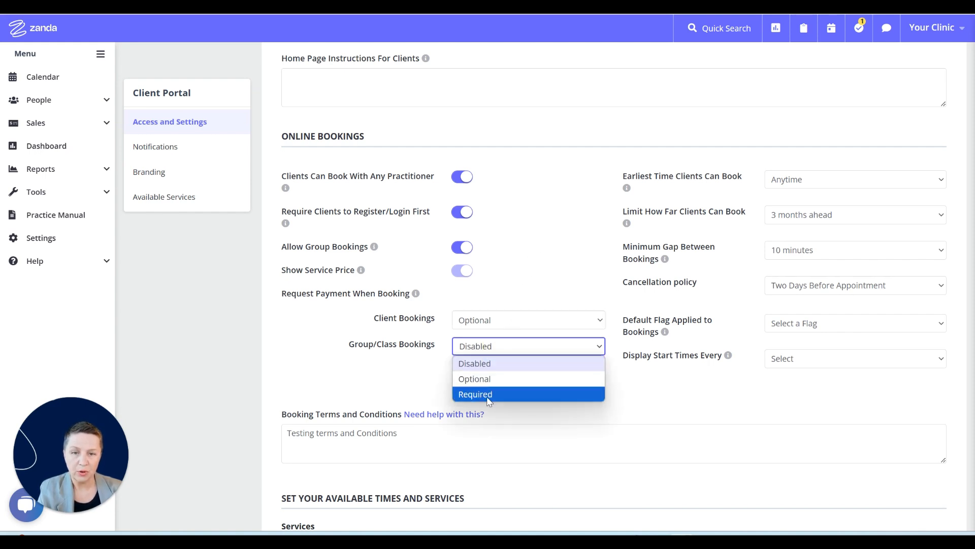
{"action": "left_click", "coordinate": [489, 396]}
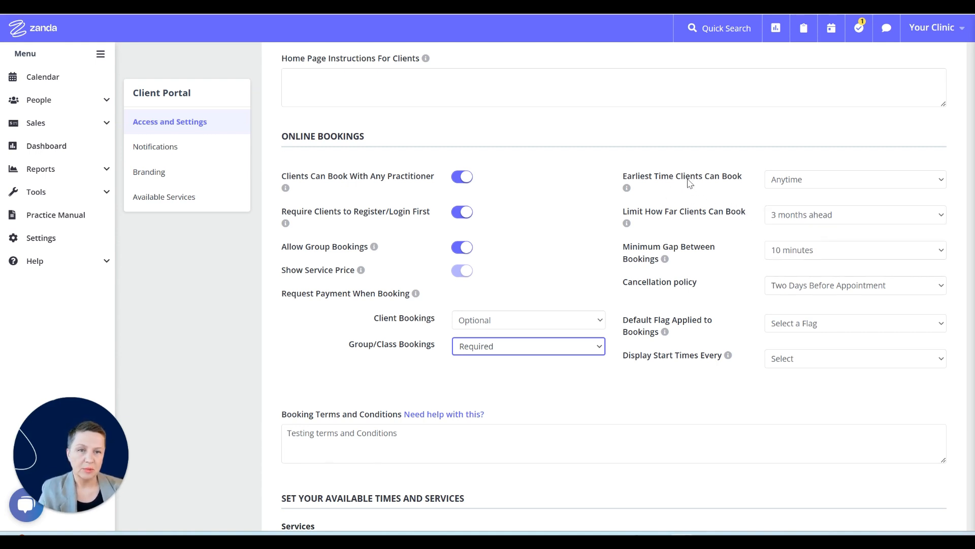
Try 1-day and 1-hour earliest booking times, keep Anytime, and allow booking 6 months ahead.
{"action": "mouse_move", "coordinate": [628, 188]}
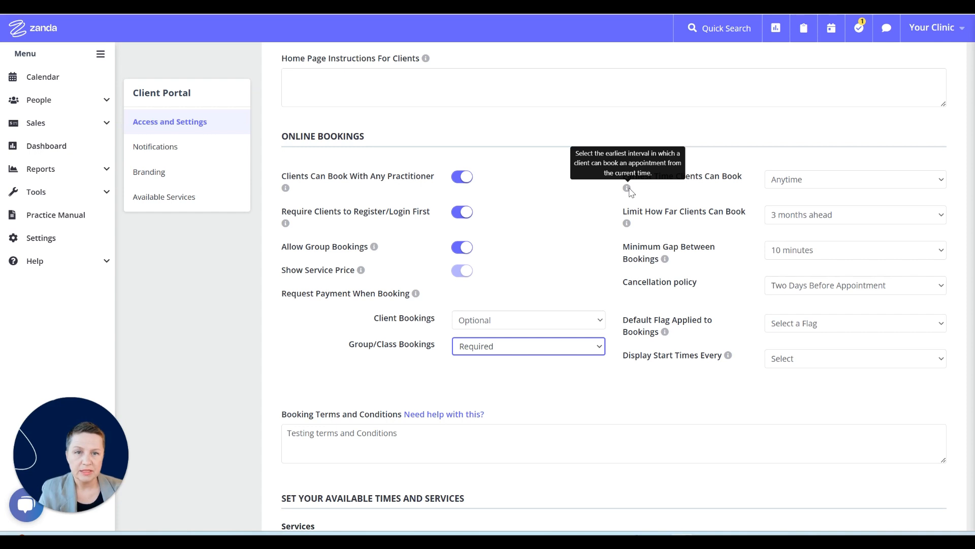
{"action": "left_click", "coordinate": [794, 181]}
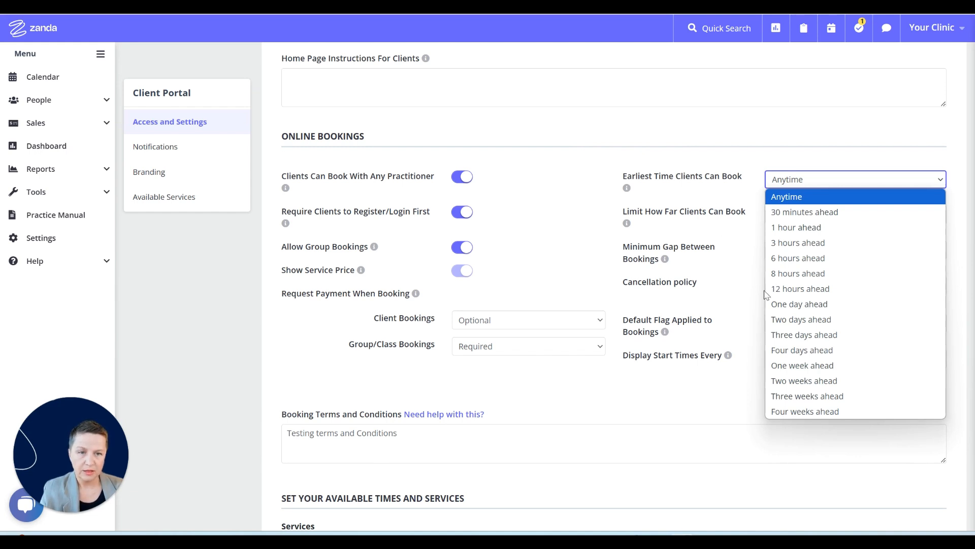
{"action": "left_click", "coordinate": [783, 304]}
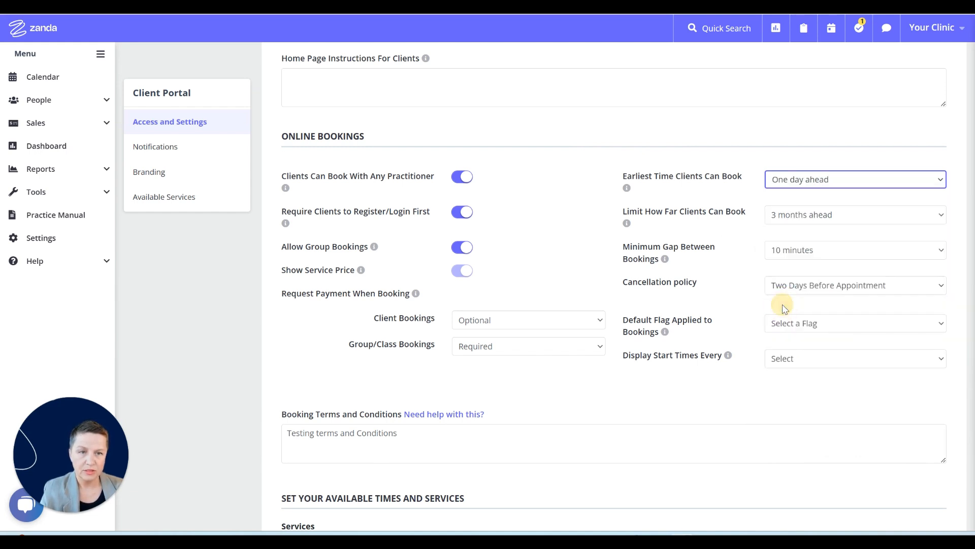
{"action": "left_click", "coordinate": [839, 180]}
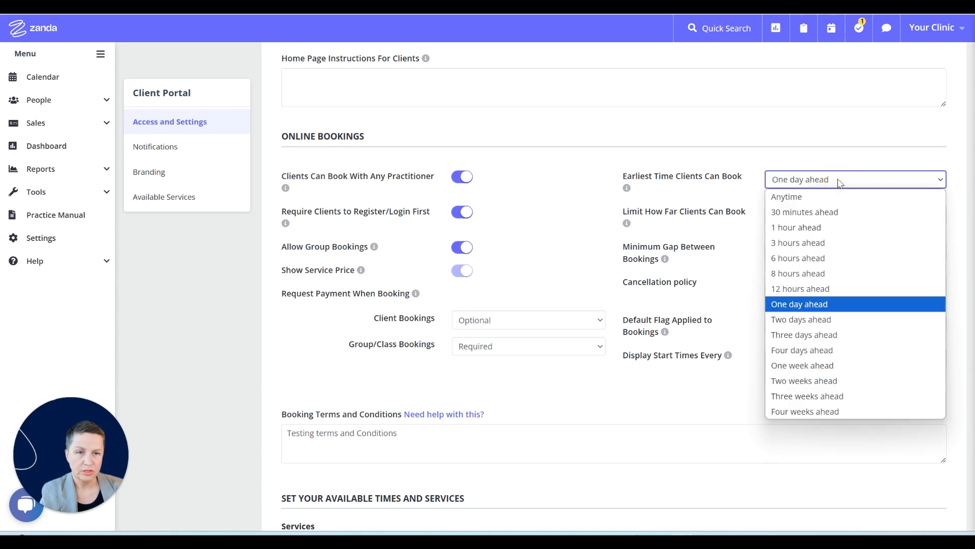
{"action": "left_click", "coordinate": [810, 231]}
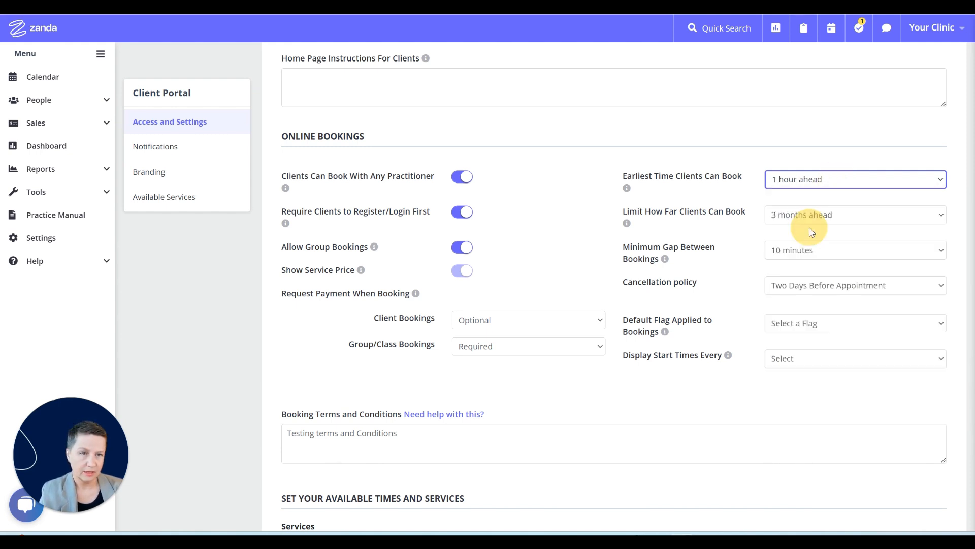
{"action": "left_click", "coordinate": [815, 180]}
{"action": "left_click", "coordinate": [801, 197]}
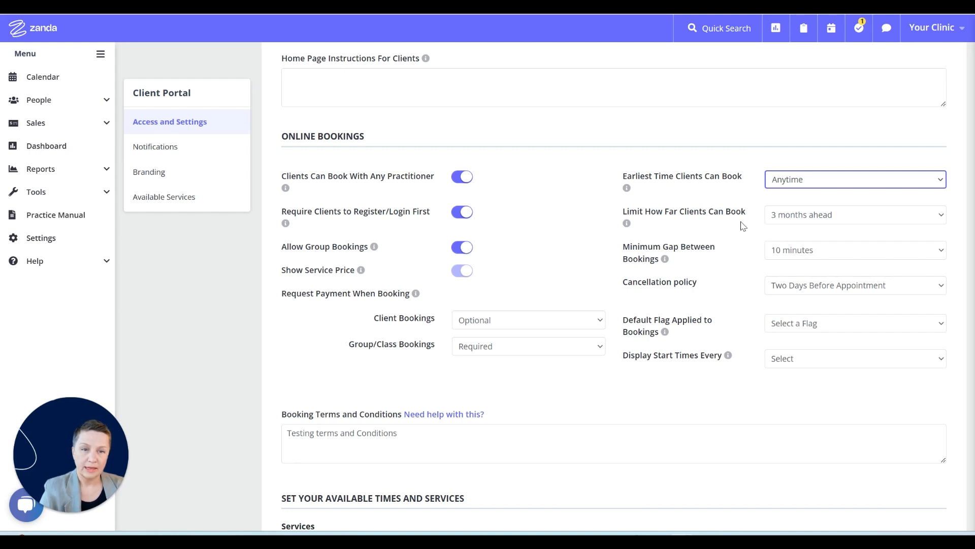
{"action": "left_click", "coordinate": [805, 220]}
{"action": "left_click", "coordinate": [814, 341]}
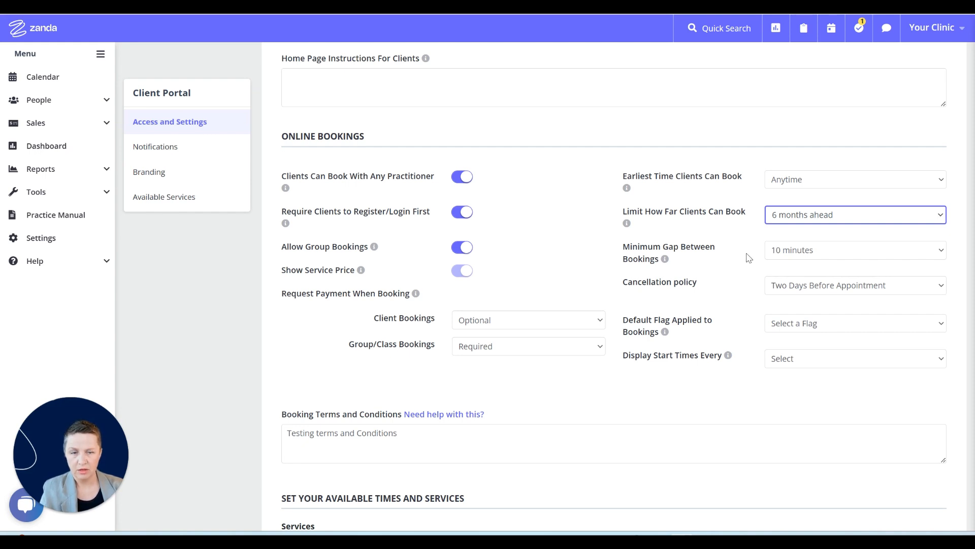
{"action": "left_click", "coordinate": [803, 254]}
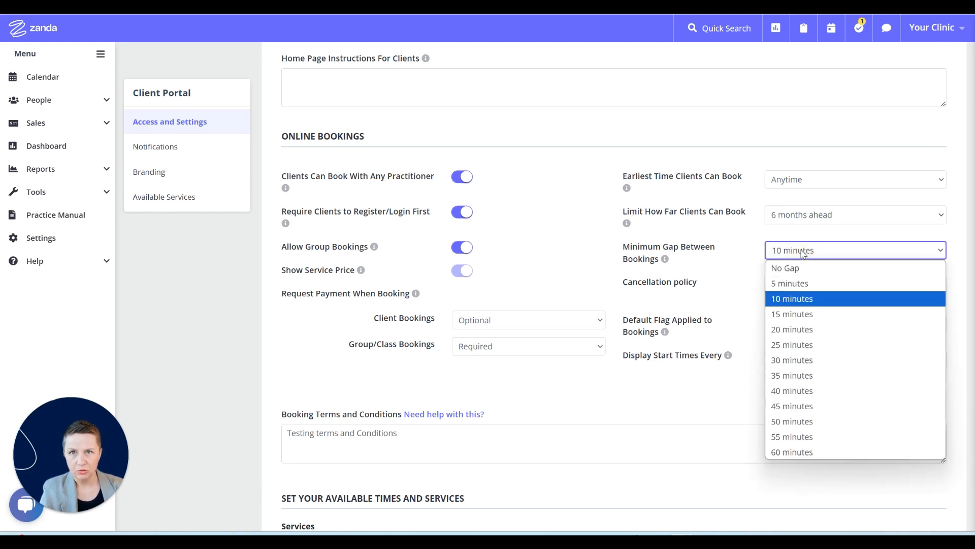
{"action": "left_click", "coordinate": [799, 256]}
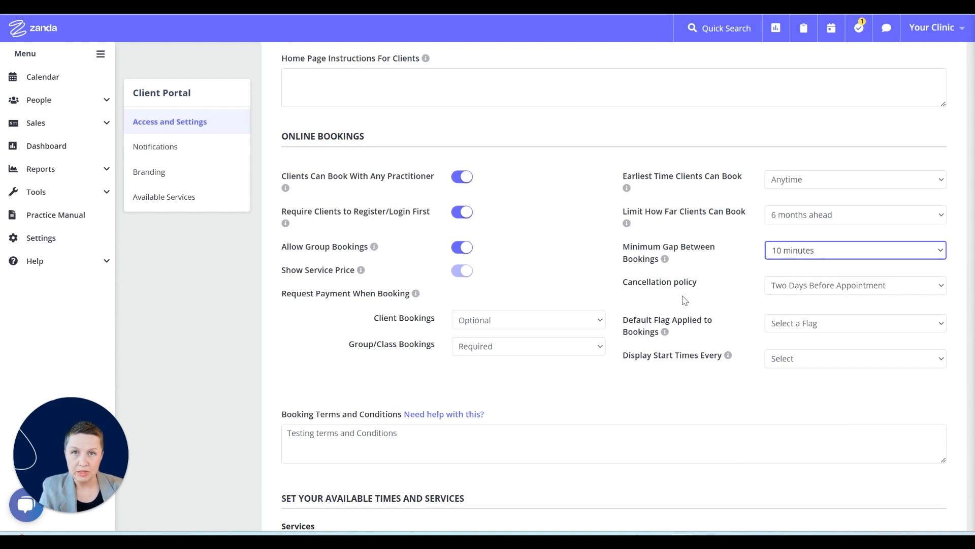
{"action": "left_click", "coordinate": [785, 288]}
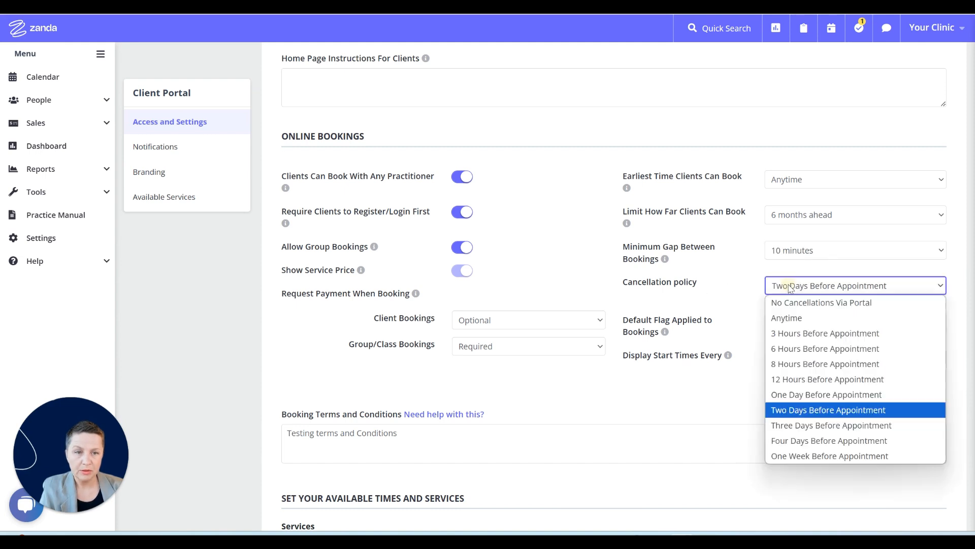
{"action": "left_click", "coordinate": [806, 303]}
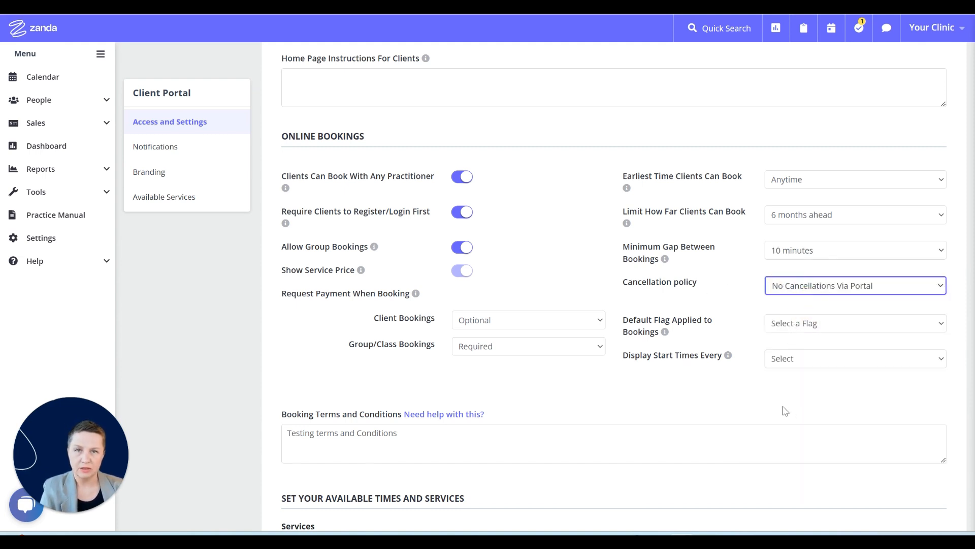
{"action": "left_click", "coordinate": [813, 287]}
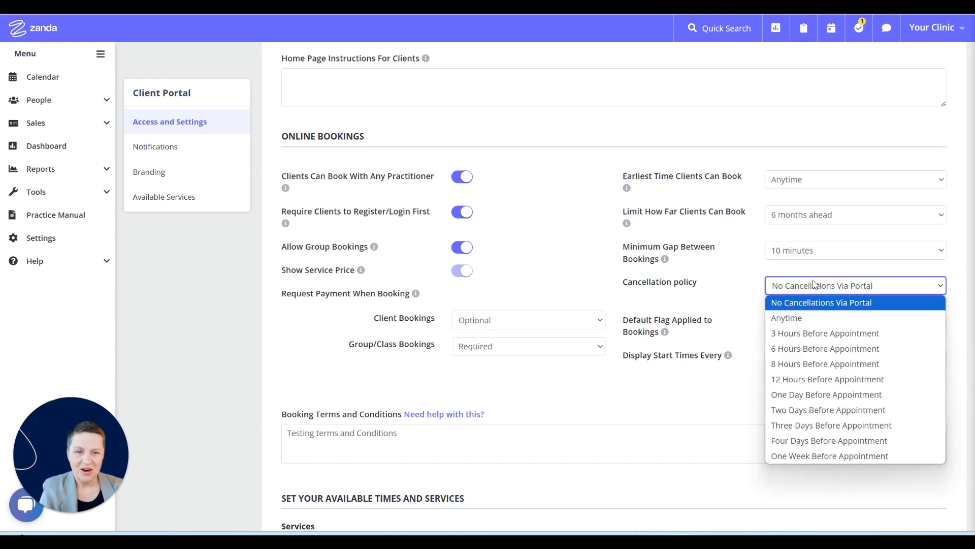
{"action": "left_click", "coordinate": [808, 379]}
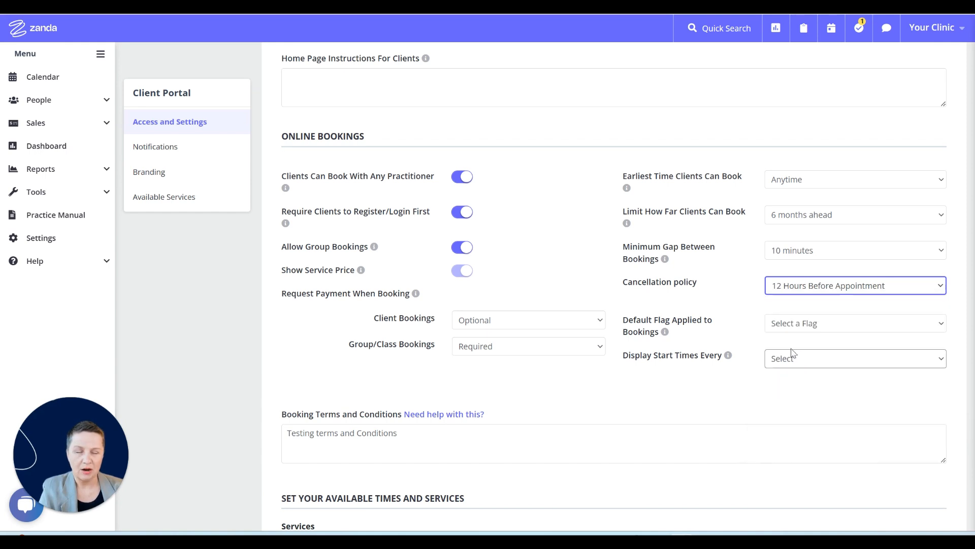
{"action": "left_click", "coordinate": [845, 297]}
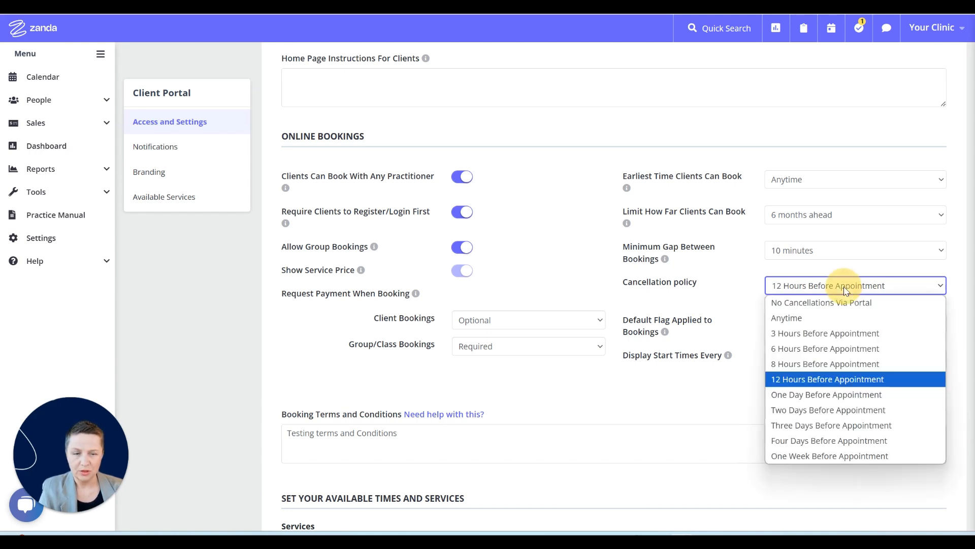
{"action": "left_click", "coordinate": [808, 411]}
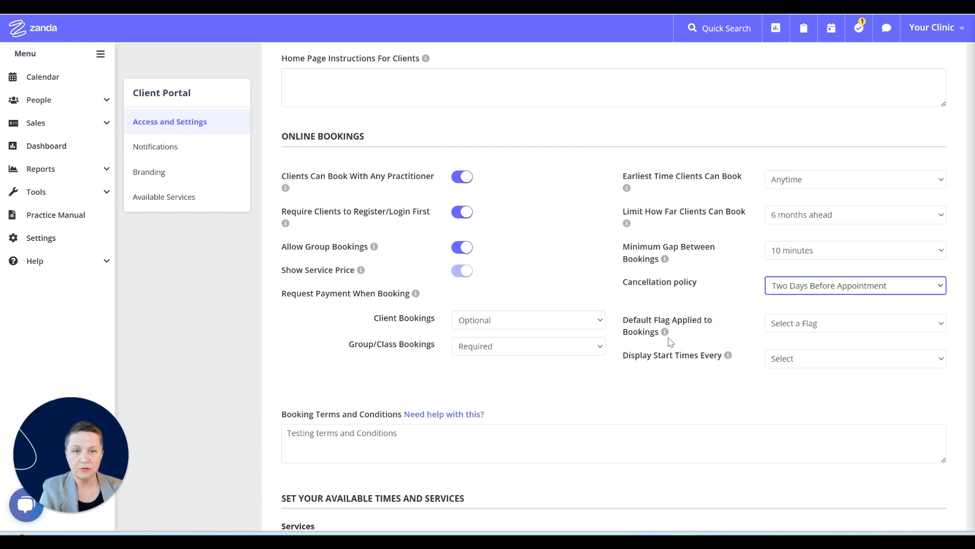
{"action": "left_click", "coordinate": [809, 324]}
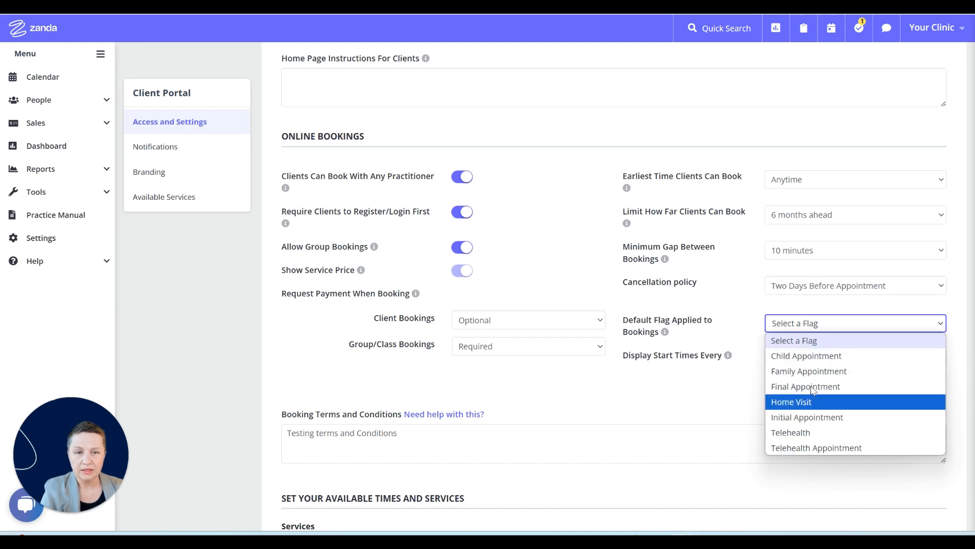
{"action": "left_click", "coordinate": [744, 319]}
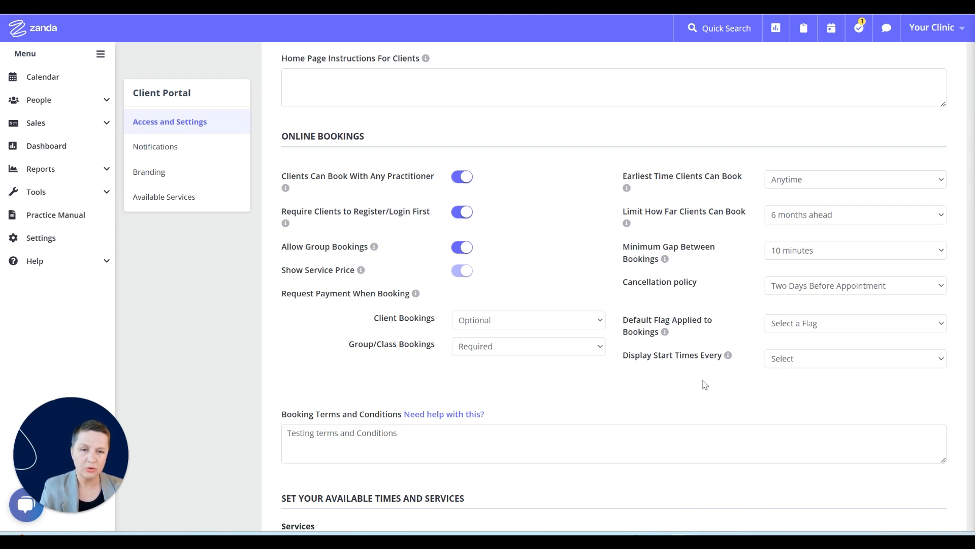
{"action": "left_click", "coordinate": [780, 364]}
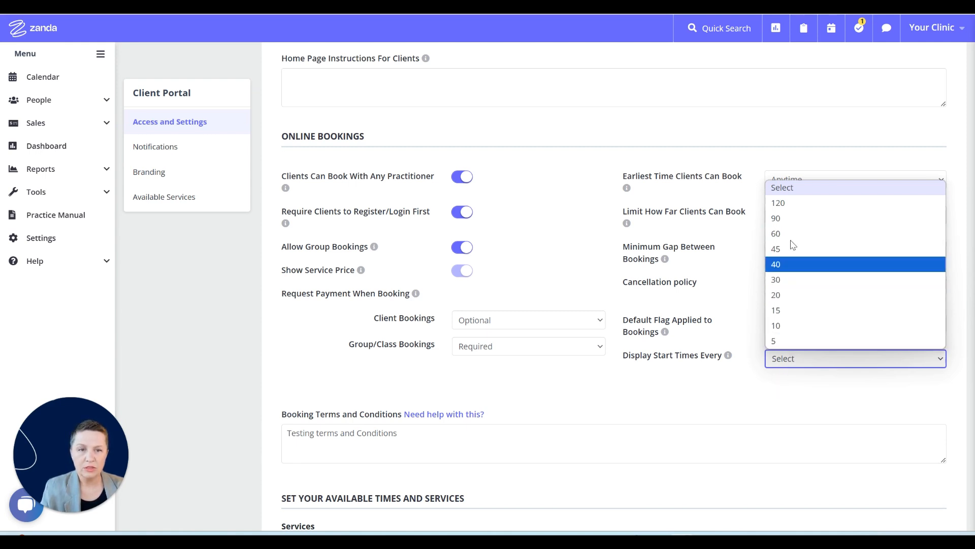
{"action": "left_click", "coordinate": [800, 192]}
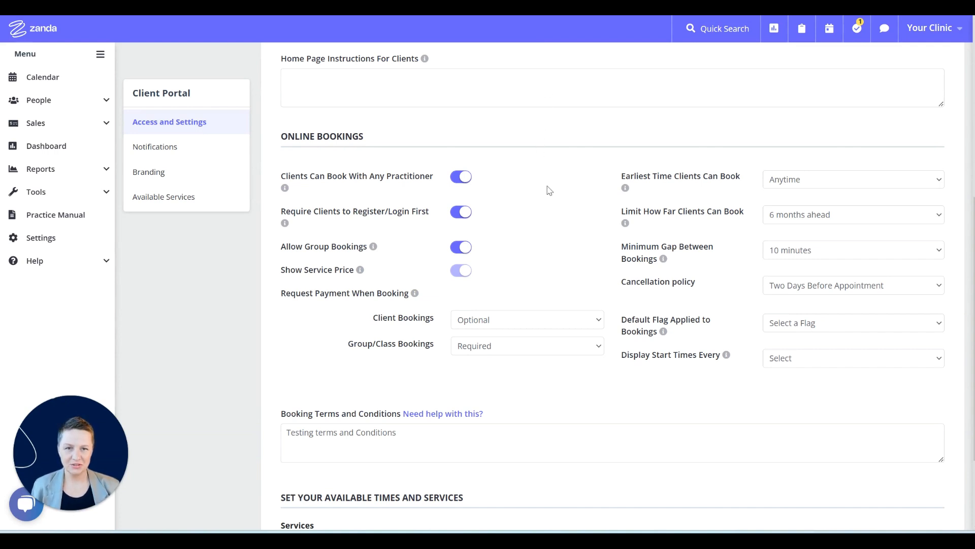
{"action": "scroll", "coordinate": [574, 274], "scroll_direction": "down", "scroll_amount": 2}
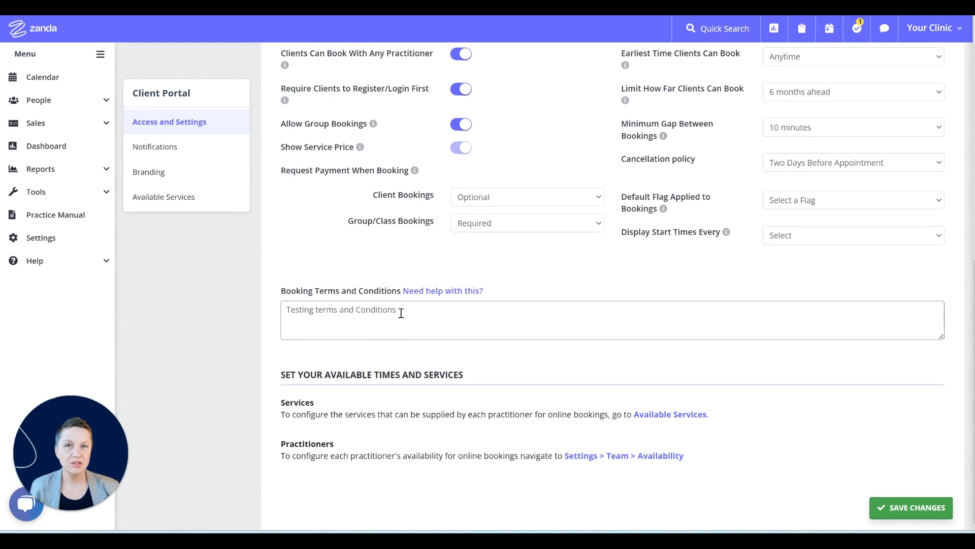
{"action": "left_click", "coordinate": [333, 311]}
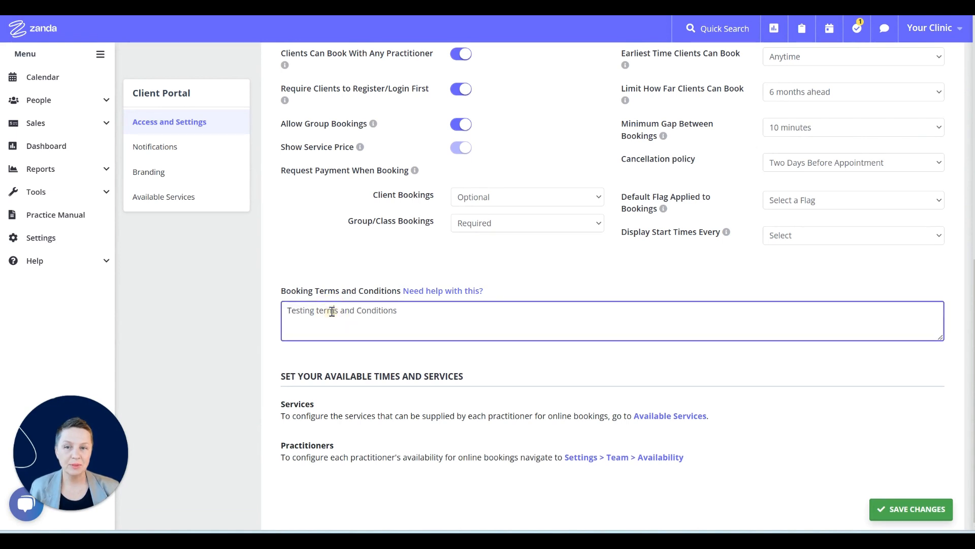
{"action": "left_click", "coordinate": [406, 316]}
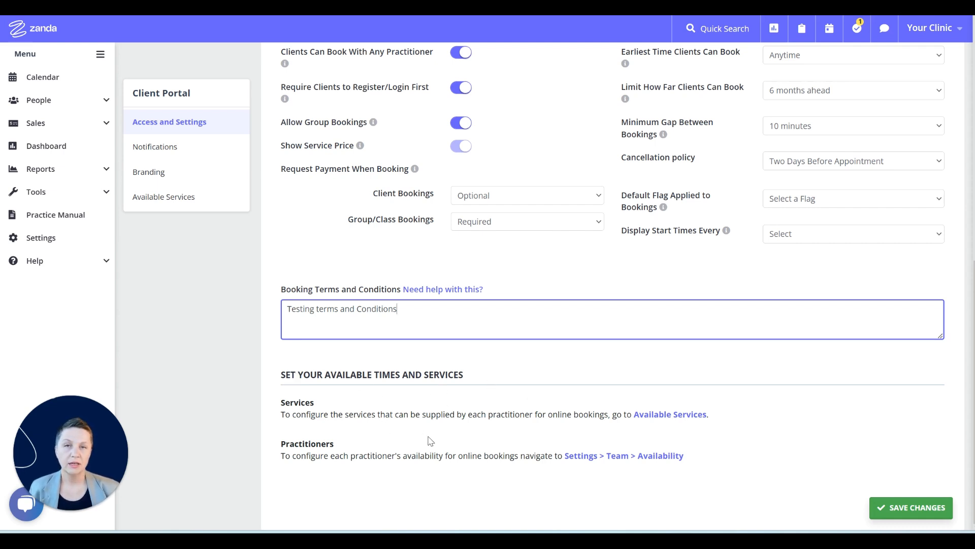
{"action": "left_click", "coordinate": [229, 218]}
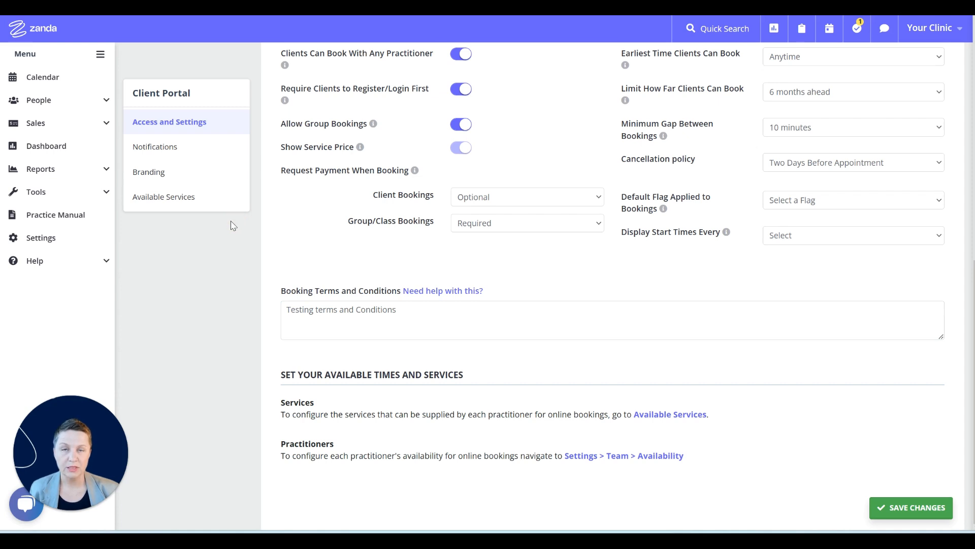
Stay on the Client Portal page and save its booking settings.
{"action": "left_click", "coordinate": [665, 419]}
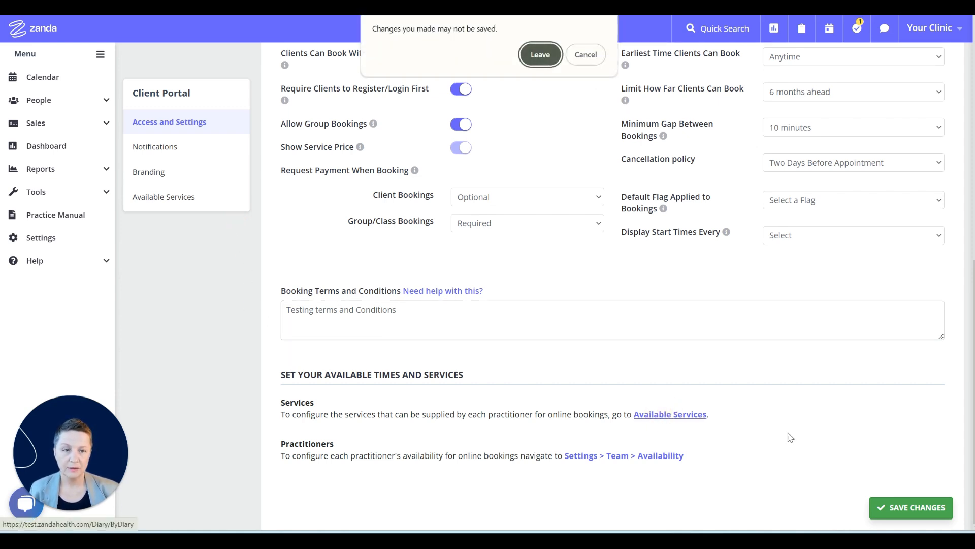
{"action": "left_click", "coordinate": [585, 57]}
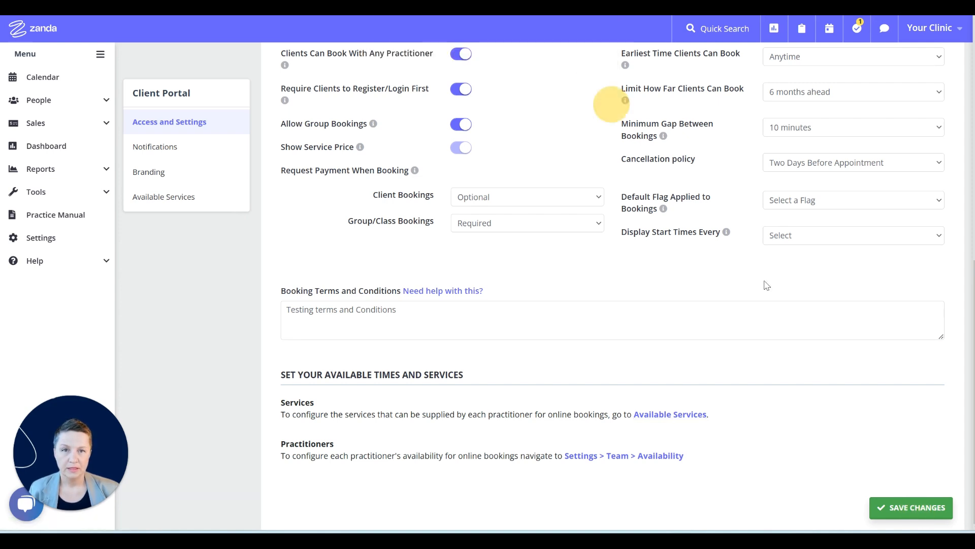
{"action": "left_click", "coordinate": [910, 508]}
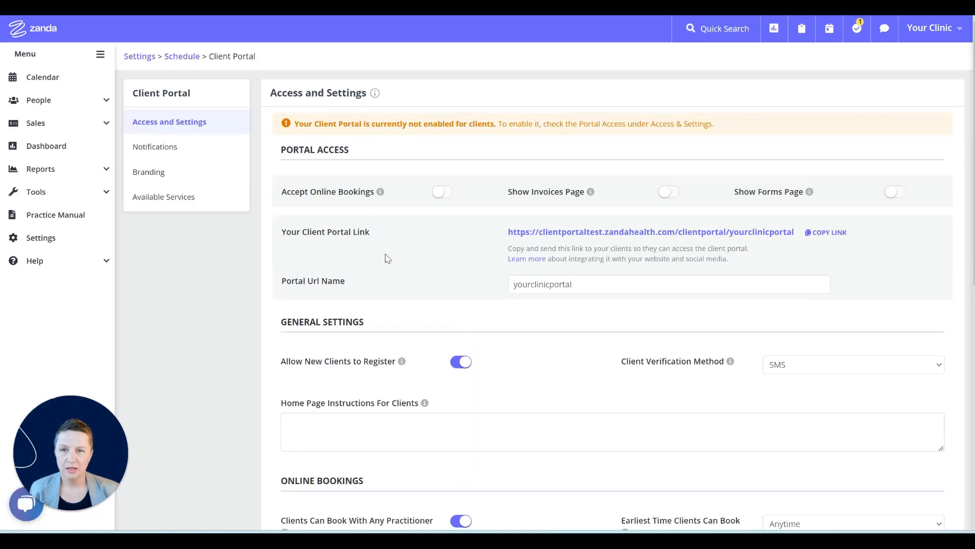
Review the services each practitioner offers online, then reopen the Client Portal settings.
{"action": "scroll", "coordinate": [500, 315], "scroll_direction": "down", "scroll_amount": 9}
{"action": "left_click", "coordinate": [663, 416]}
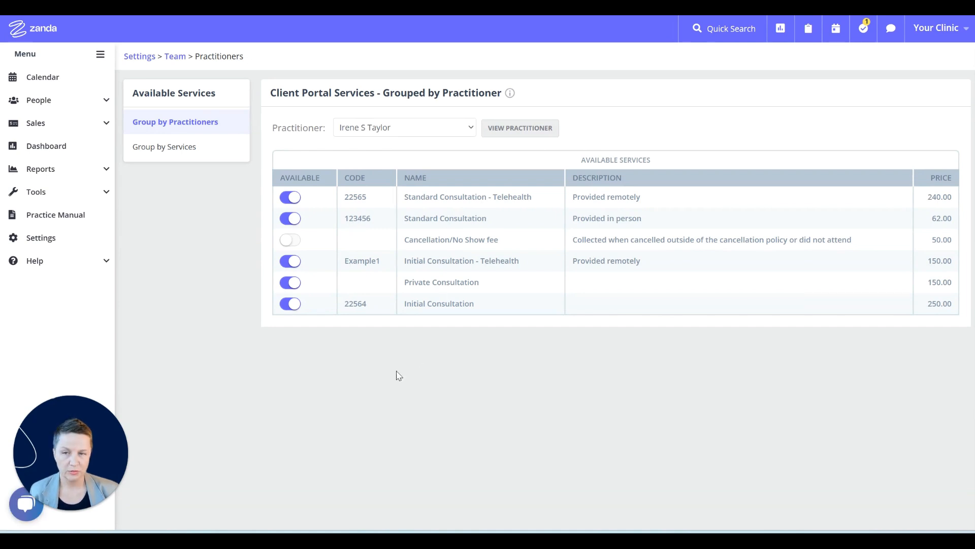
{"action": "left_click", "coordinate": [138, 56]}
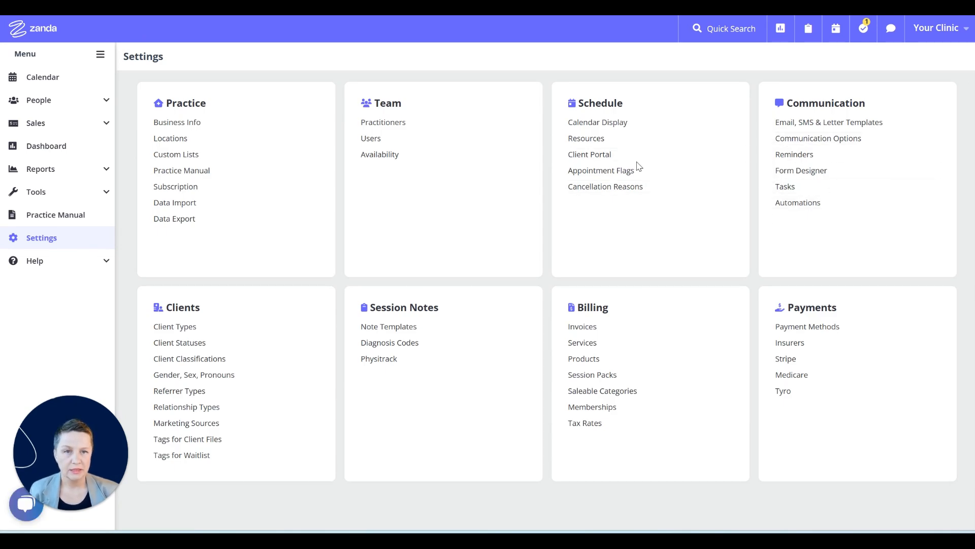
{"action": "left_click", "coordinate": [592, 155]}
{"action": "scroll", "coordinate": [495, 196], "scroll_direction": "down", "scroll_amount": 4}
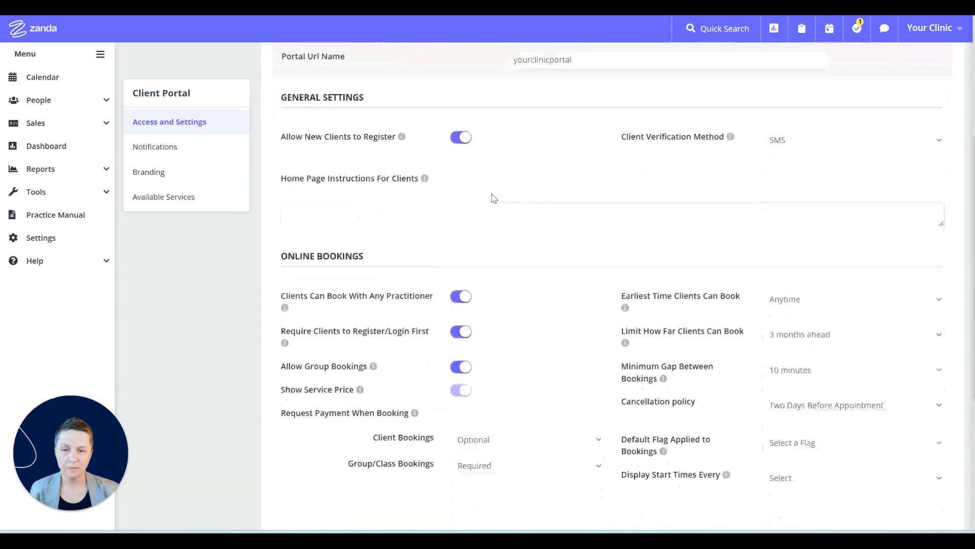
{"action": "scroll", "coordinate": [492, 198], "scroll_direction": "down", "scroll_amount": 5}
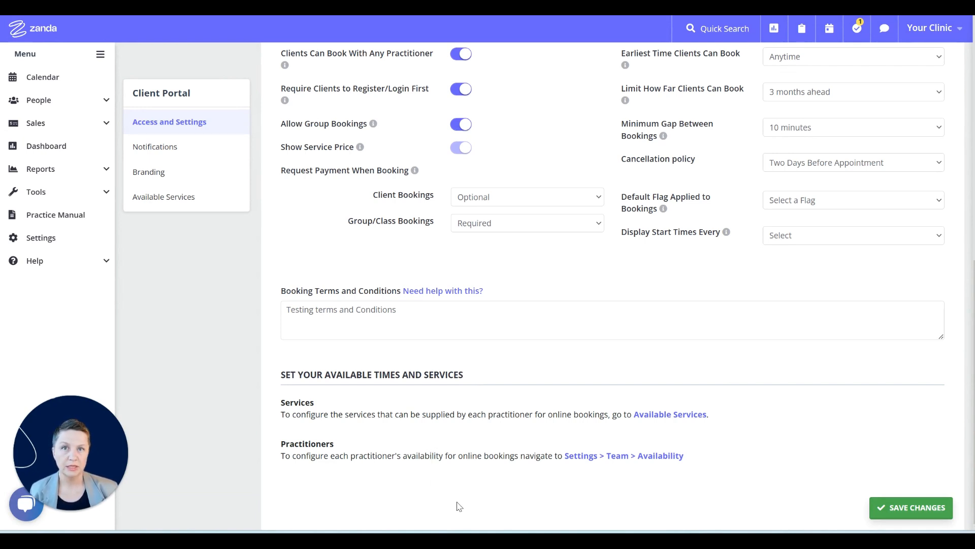
Turn off online booking for Friday hours in the 17/2/2023 Your Clinic availability and save.
{"action": "left_click", "coordinate": [660, 457]}
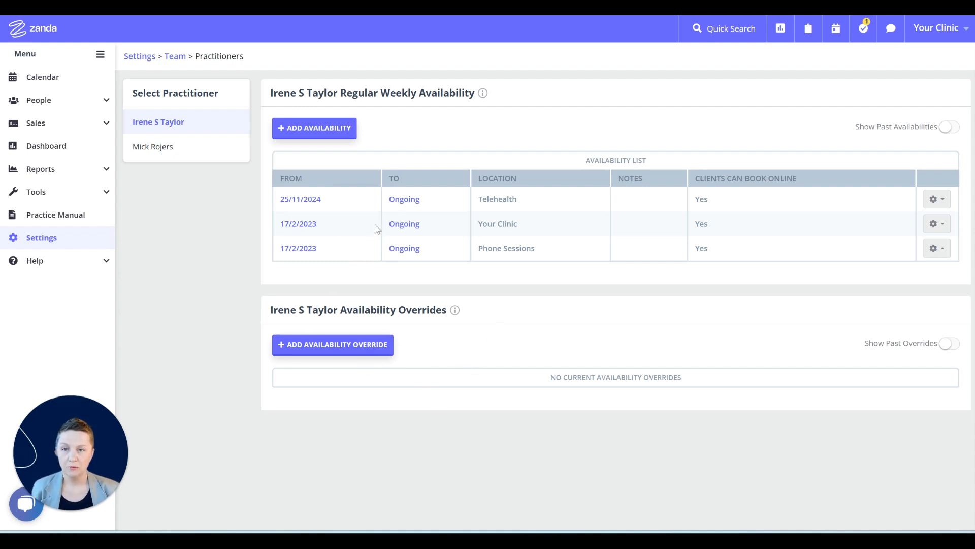
{"action": "left_click", "coordinate": [306, 228]}
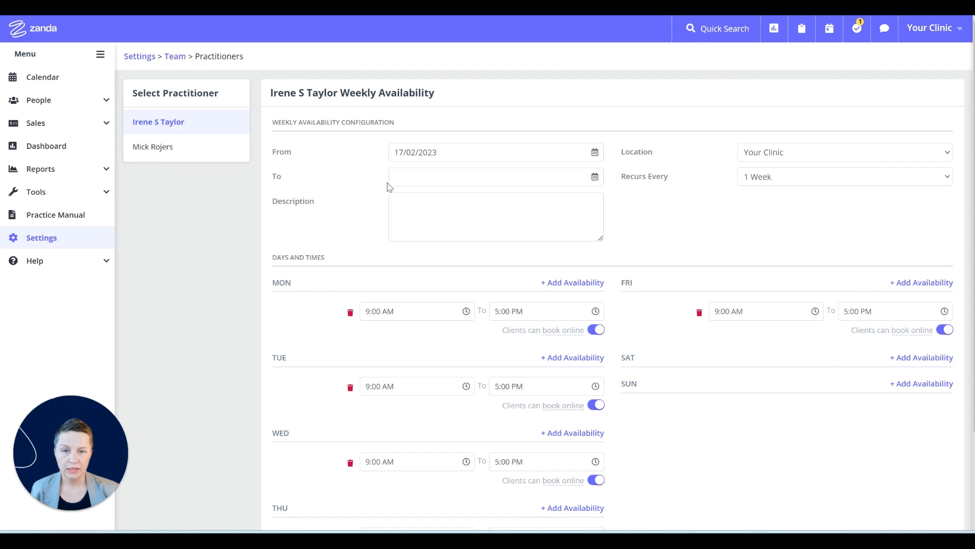
{"action": "scroll", "coordinate": [419, 199], "scroll_direction": "down", "scroll_amount": 2}
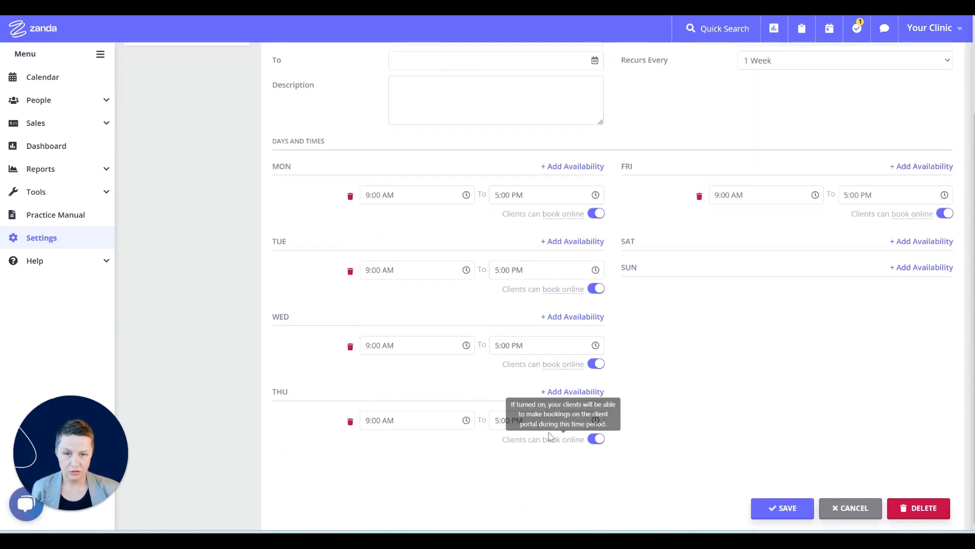
{"action": "mouse_move", "coordinate": [553, 218]}
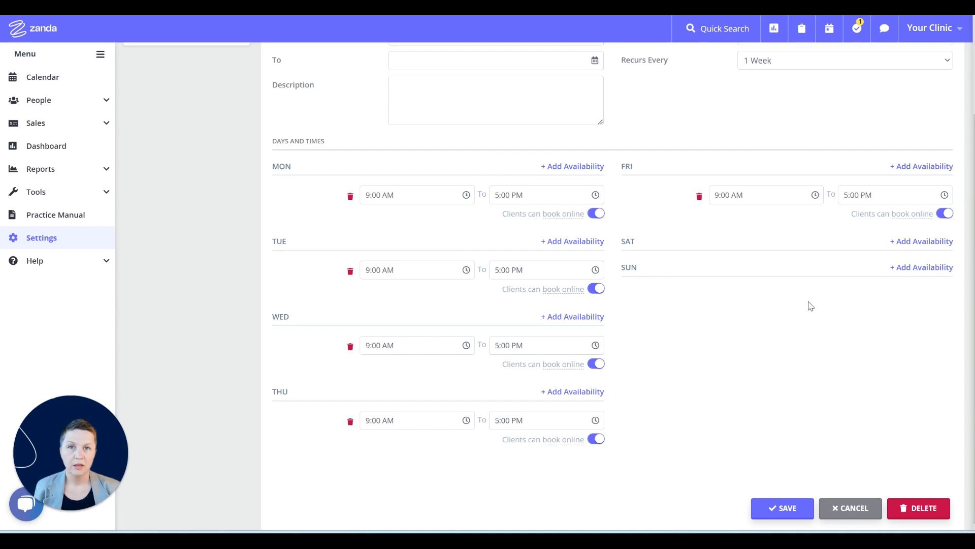
{"action": "left_click", "coordinate": [939, 215]}
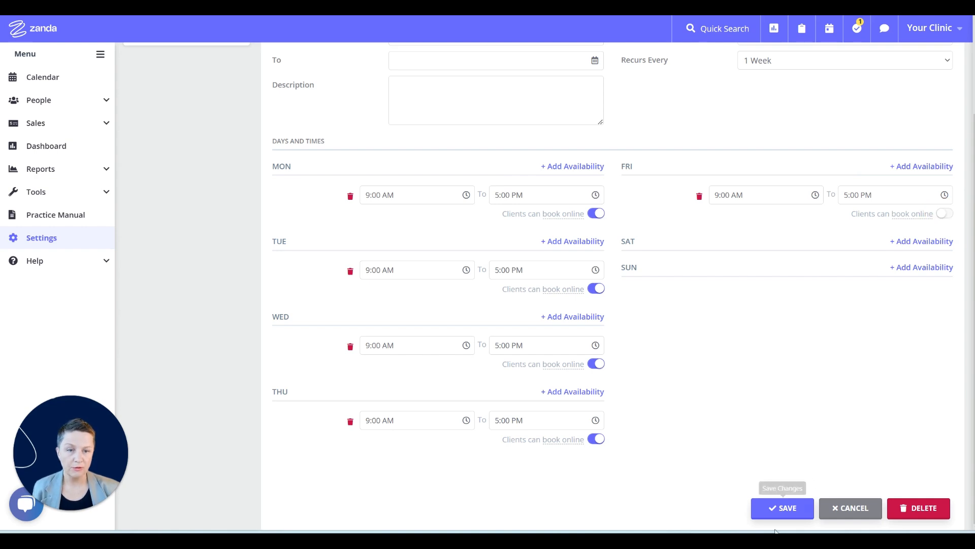
{"action": "left_click", "coordinate": [790, 510]}
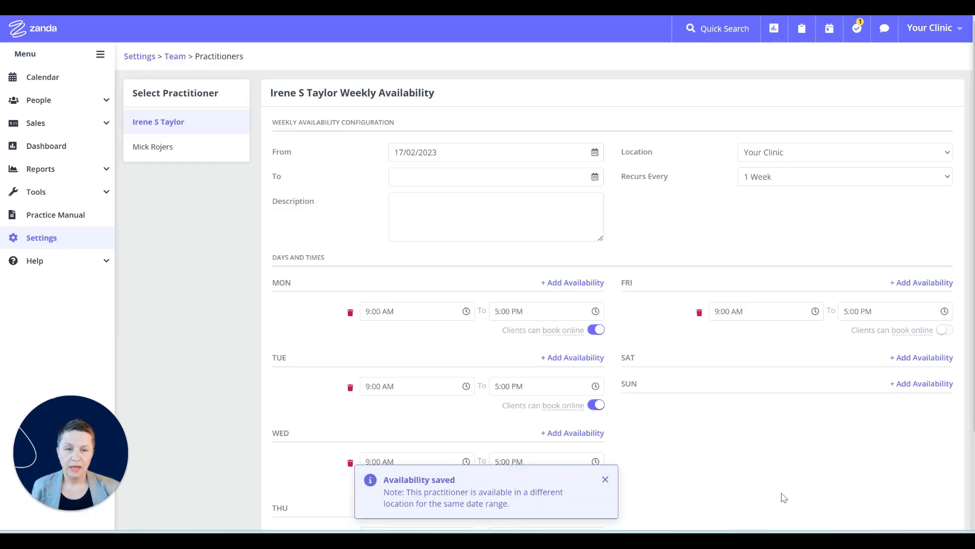
{"action": "scroll", "coordinate": [777, 427], "scroll_direction": "down", "scroll_amount": 2}
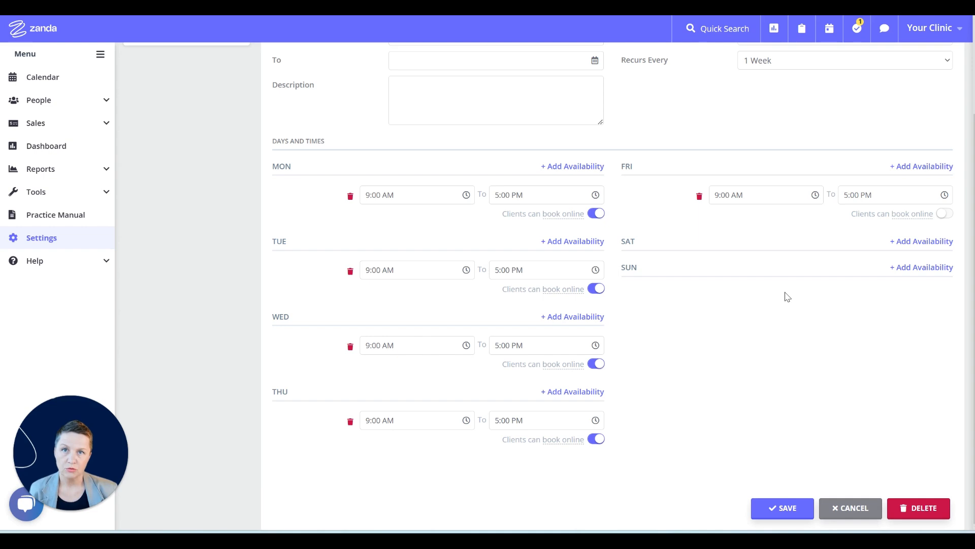
{"action": "scroll", "coordinate": [540, 327], "scroll_direction": "up", "scroll_amount": 3}
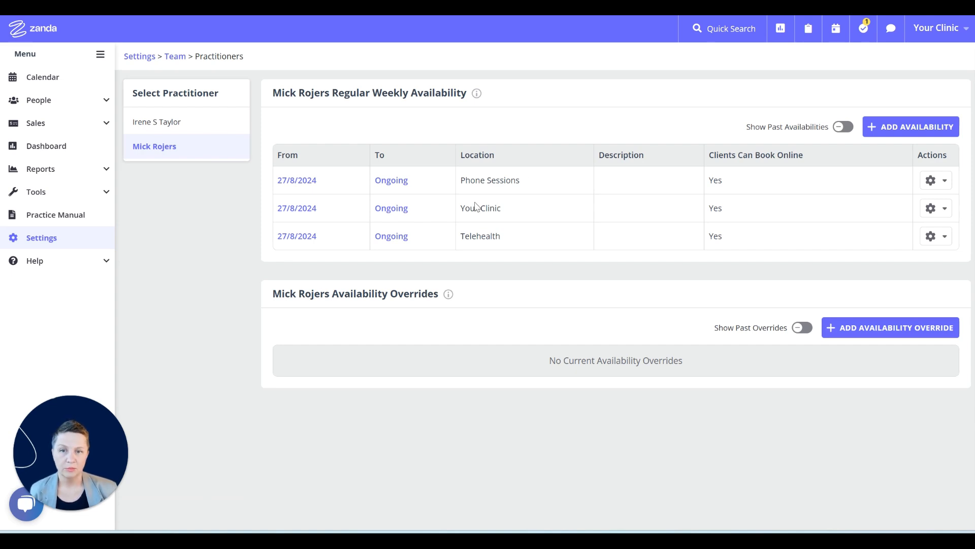
Make the second practitioner's Monday Your Clinic hours not bookable online, save, and view the calendar.
{"action": "left_click", "coordinate": [305, 212]}
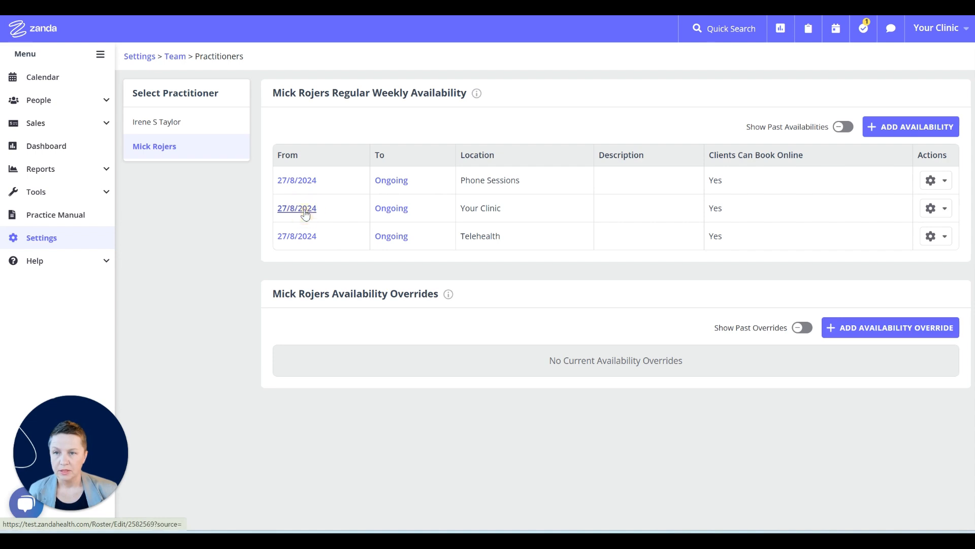
{"action": "scroll", "coordinate": [500, 266], "scroll_direction": "down", "scroll_amount": 2}
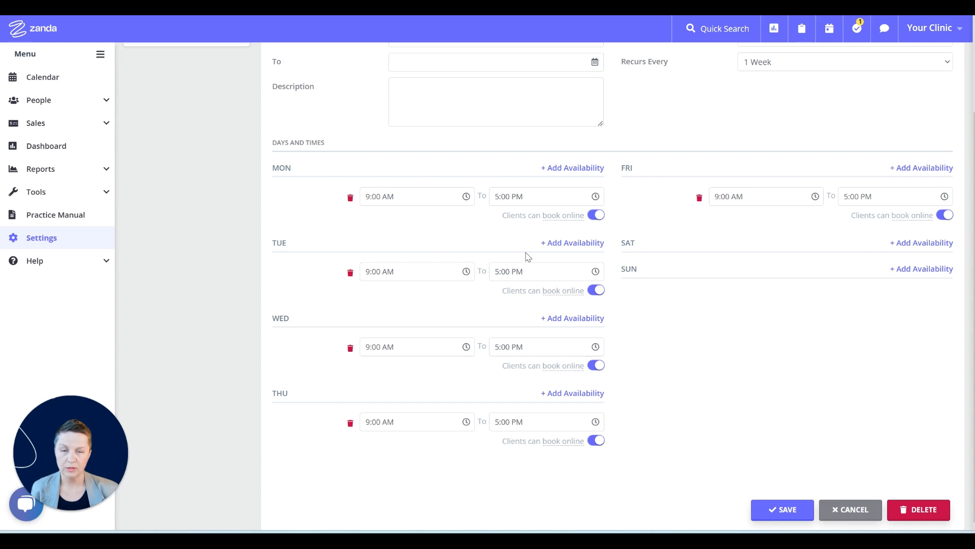
{"action": "scroll", "coordinate": [505, 269], "scroll_direction": "up", "scroll_amount": 1}
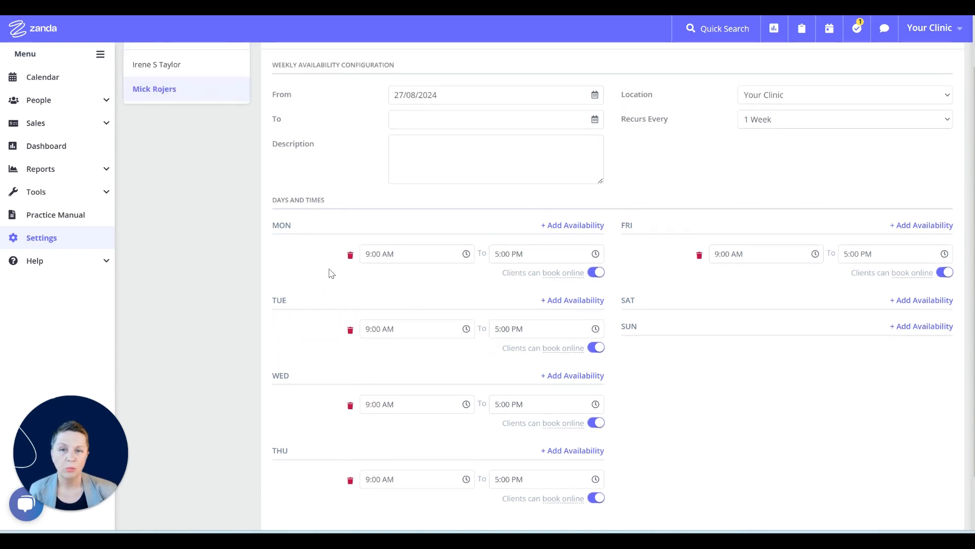
{"action": "left_click", "coordinate": [595, 273]}
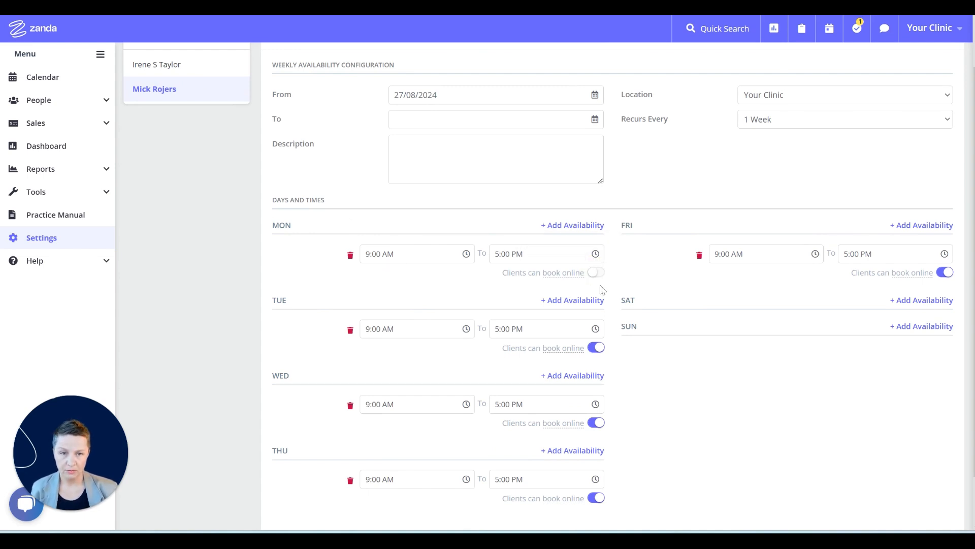
{"action": "scroll", "coordinate": [619, 321], "scroll_direction": "down", "scroll_amount": 1}
{"action": "left_click", "coordinate": [784, 507]}
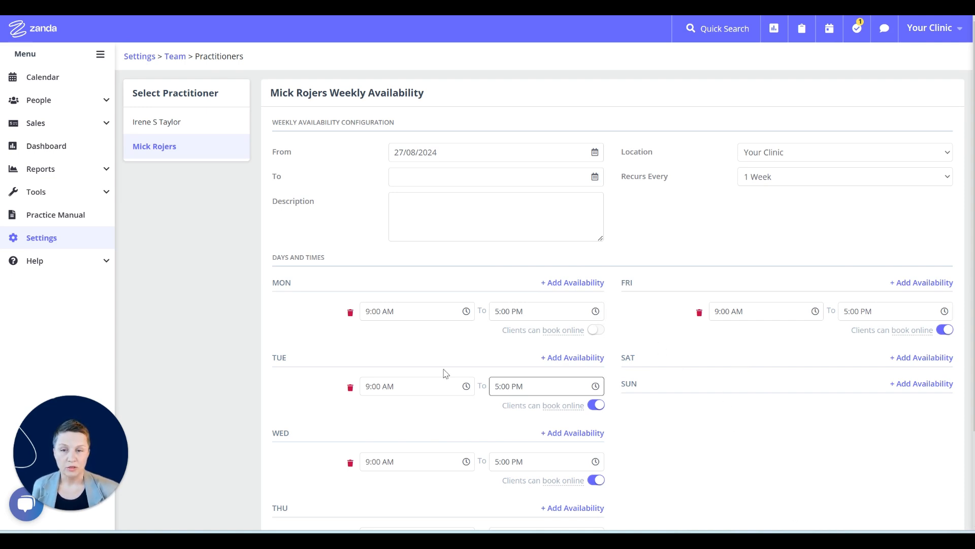
{"action": "left_click", "coordinate": [51, 82]}
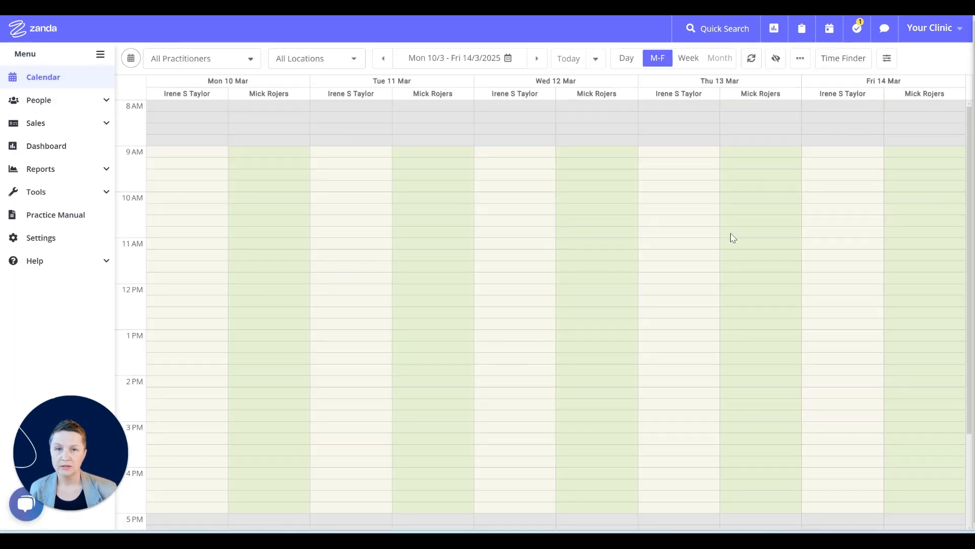
Start a test appointment, move it from Fri 14 Mar 11:15 to Mon 10 Mar 9:00, discard it, and go to Settings.
{"action": "left_click", "coordinate": [844, 253]}
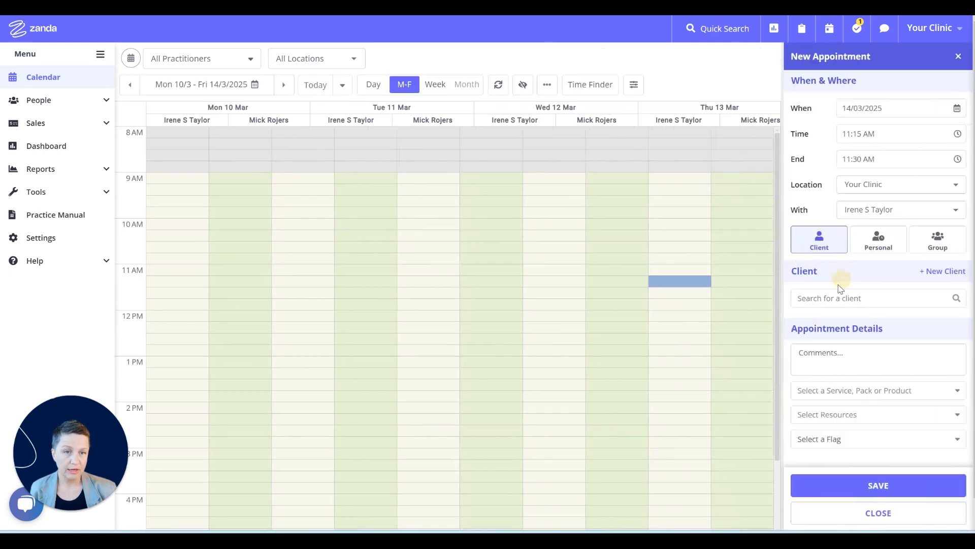
{"action": "left_click", "coordinate": [239, 183]}
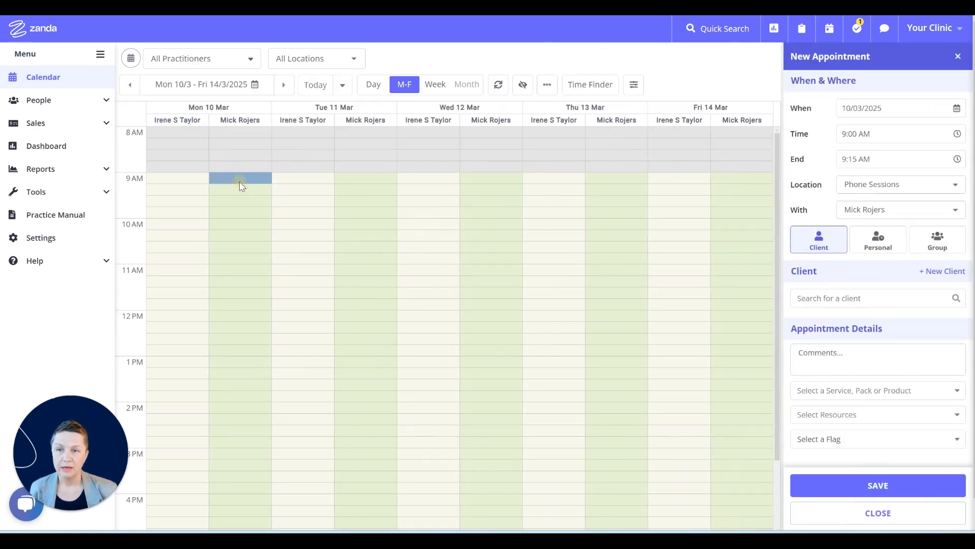
{"action": "left_click", "coordinate": [957, 56]}
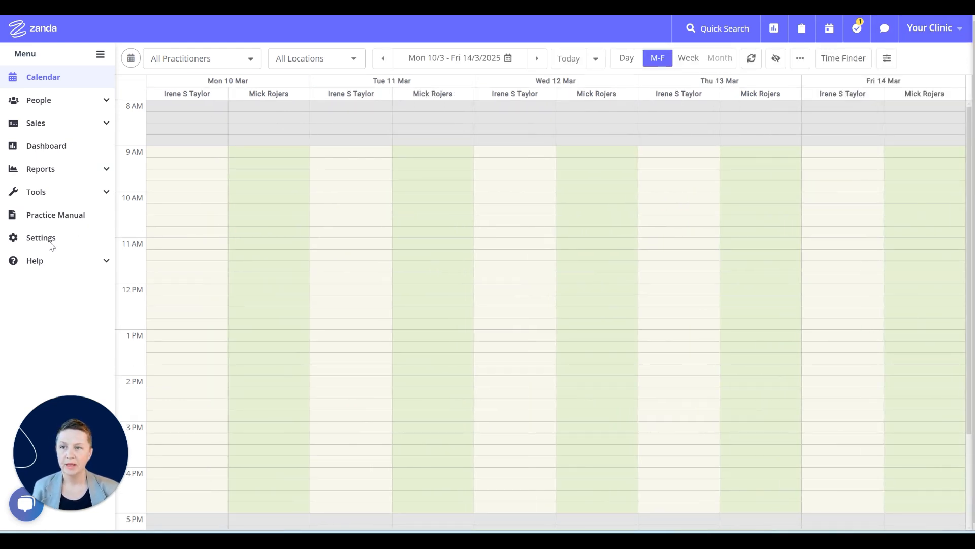
{"action": "left_click", "coordinate": [50, 246]}
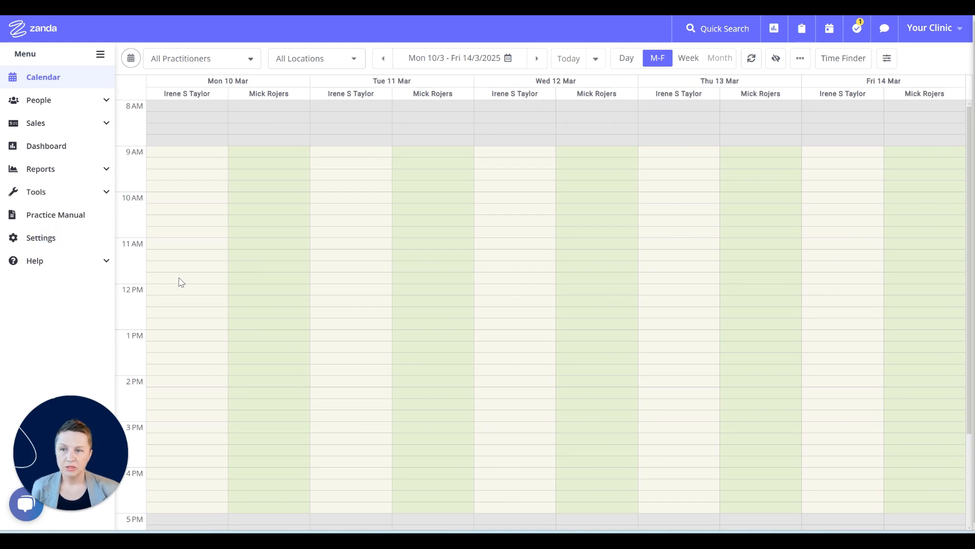
{"action": "left_click", "coordinate": [89, 237]}
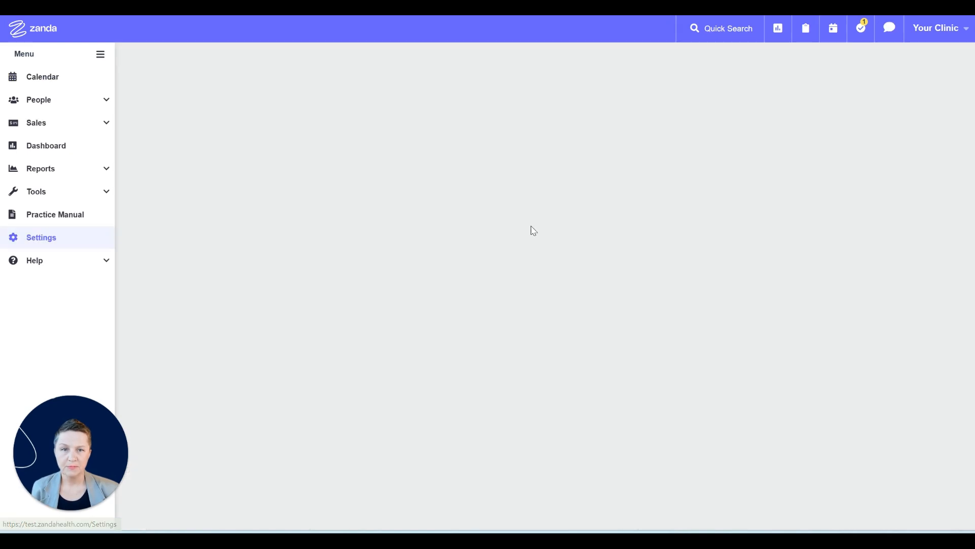
Switch on Accept Online Bookings in the Client Portal settings and save the change.
{"action": "left_click", "coordinate": [603, 154]}
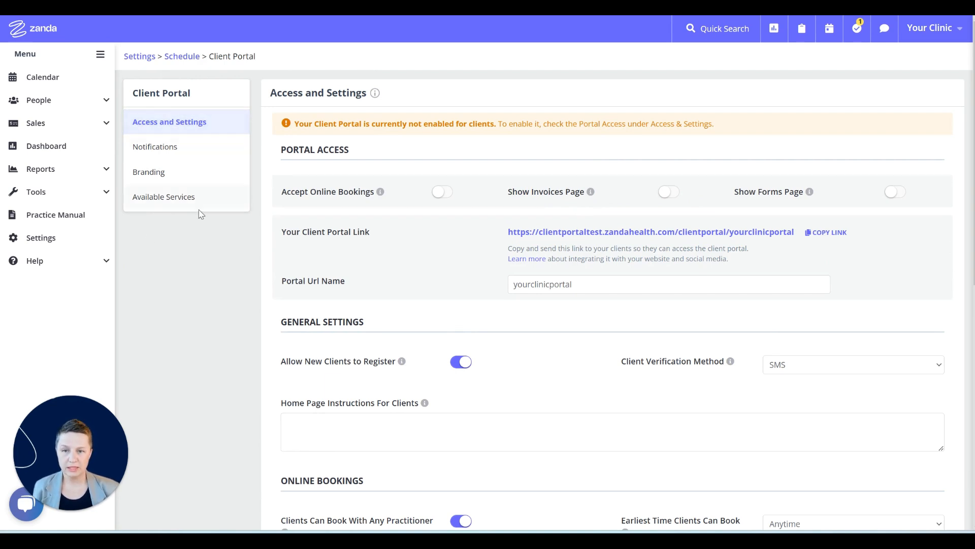
{"action": "scroll", "coordinate": [452, 175], "scroll_direction": "down", "scroll_amount": 9}
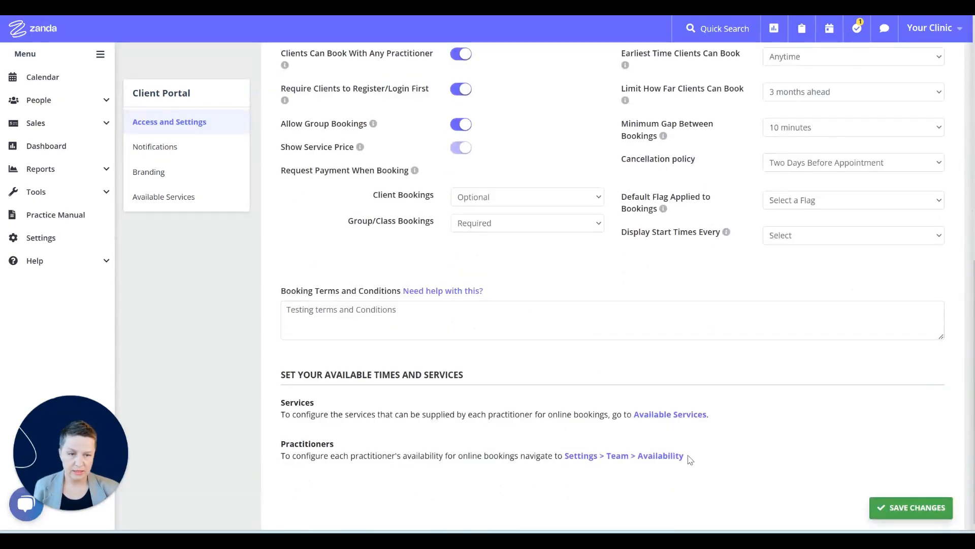
{"action": "scroll", "coordinate": [646, 422], "scroll_direction": "up", "scroll_amount": 9}
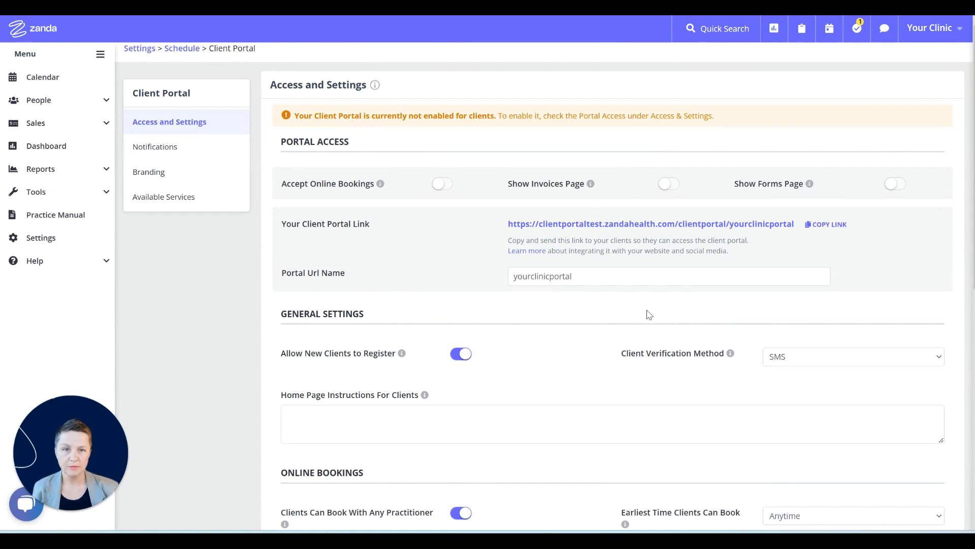
{"action": "scroll", "coordinate": [360, 293], "scroll_direction": "up", "scroll_amount": 1}
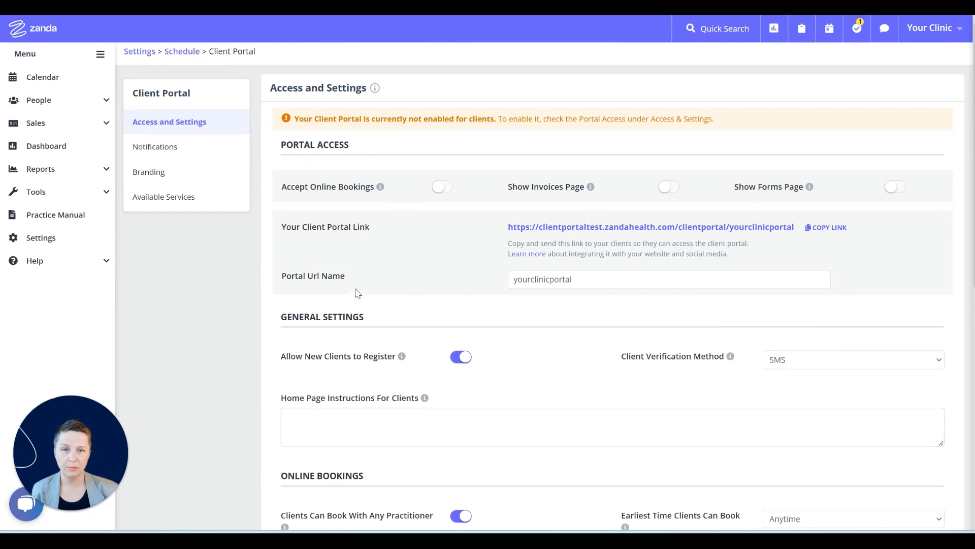
{"action": "left_click", "coordinate": [444, 193]}
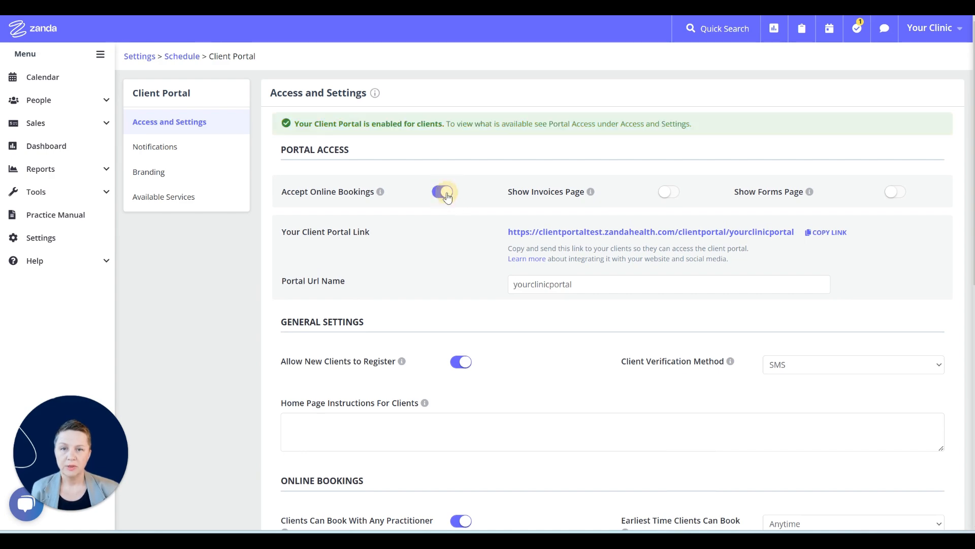
{"action": "scroll", "coordinate": [378, 211], "scroll_direction": "down", "scroll_amount": 9}
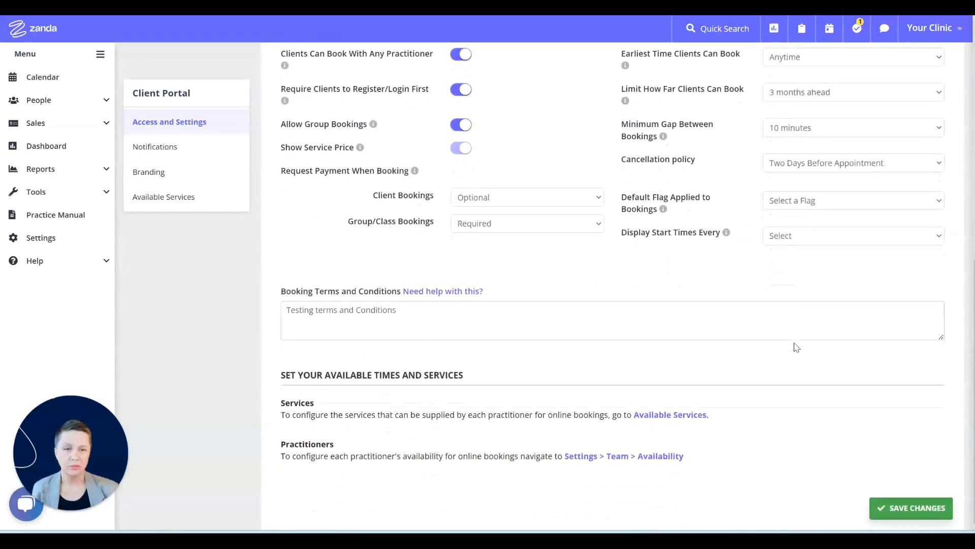
{"action": "left_click", "coordinate": [894, 508]}
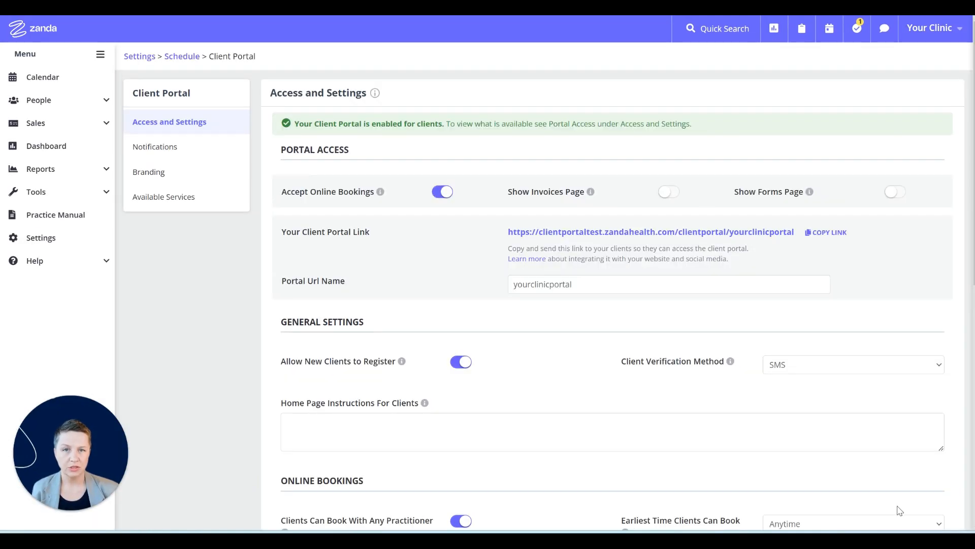
{"action": "left_click", "coordinate": [639, 232]}
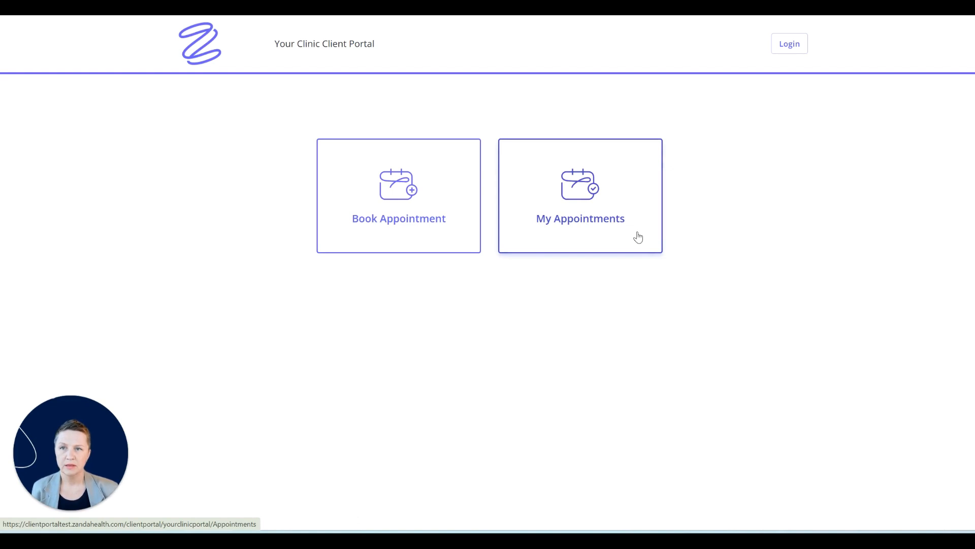
Open the clinic's client portal, choose Book Appointment, and sign in with the test client's credentials.
{"action": "left_click", "coordinate": [306, 272]}
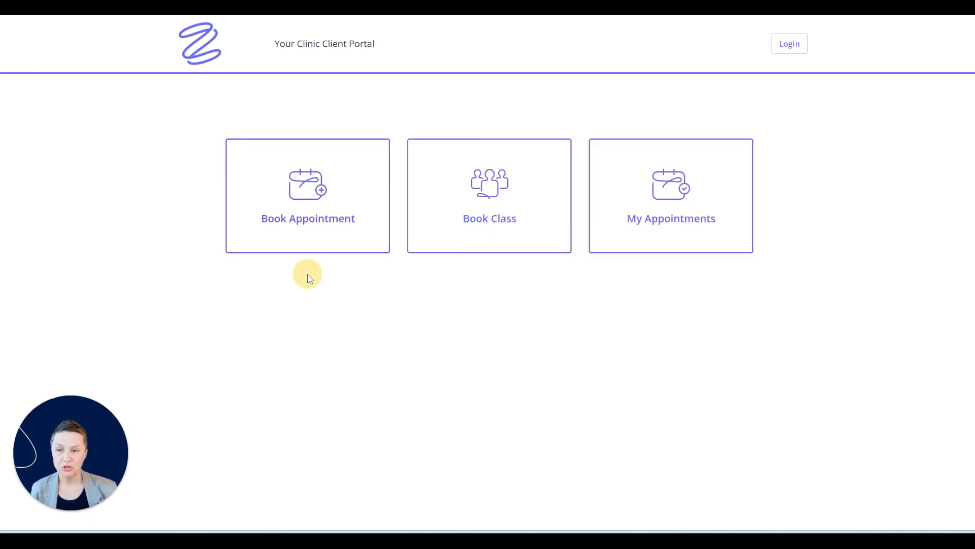
{"action": "left_click", "coordinate": [503, 267]}
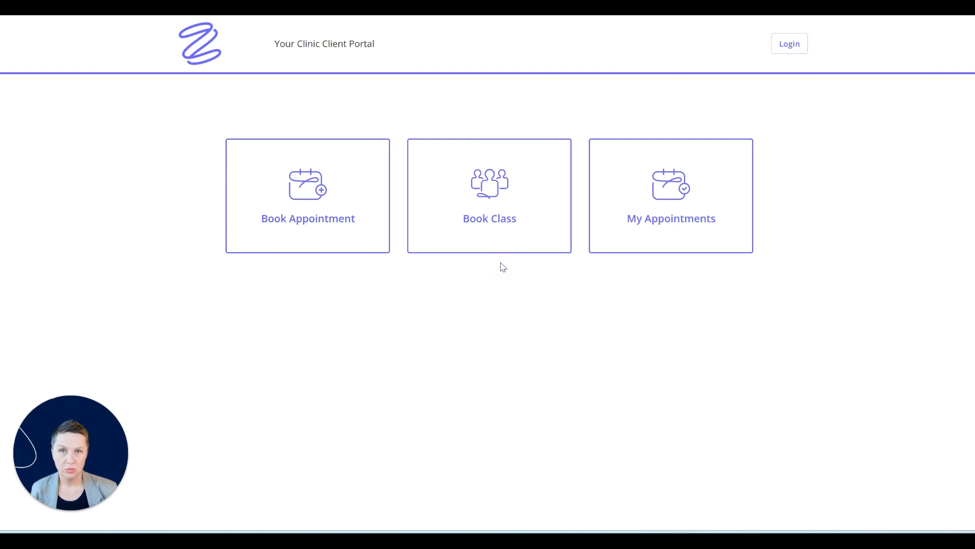
{"action": "left_click", "coordinate": [688, 268]}
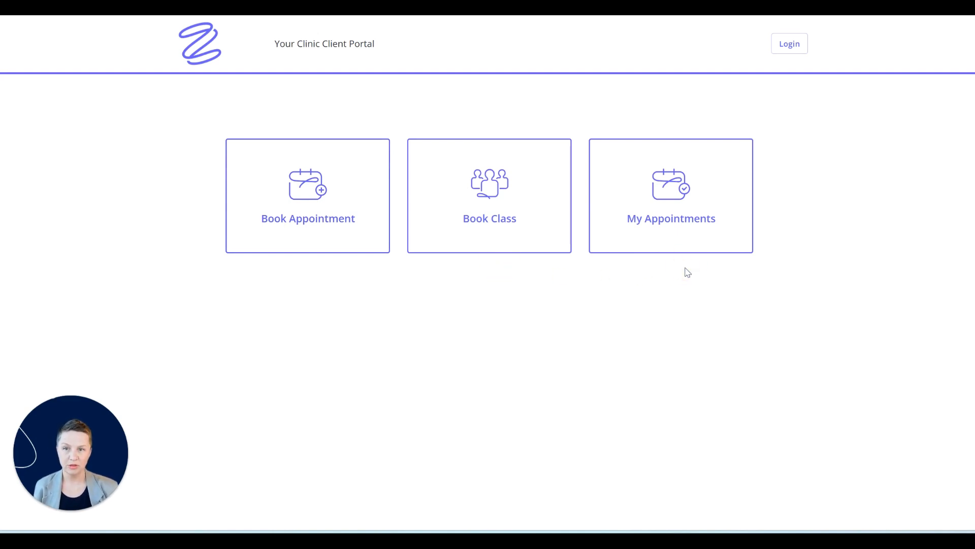
{"action": "left_click", "coordinate": [329, 202]}
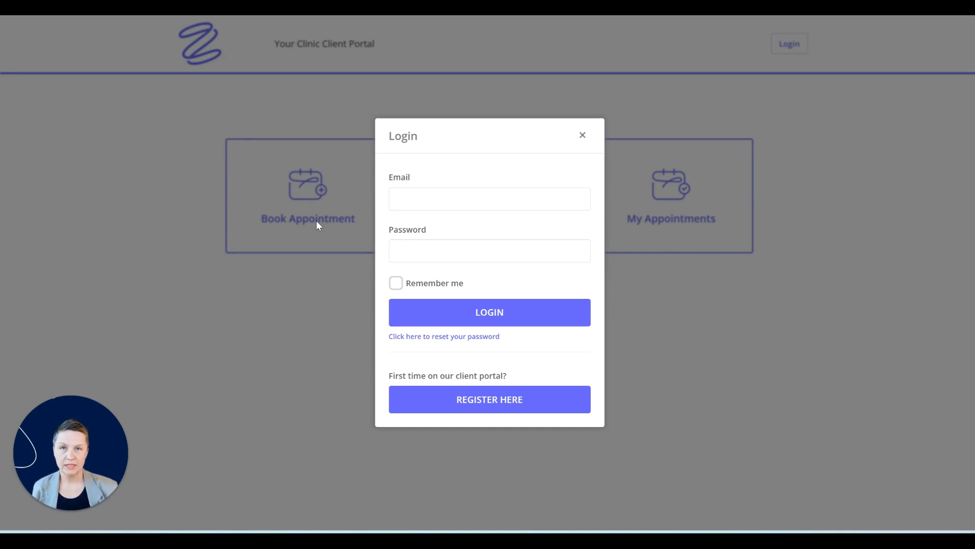
{"action": "left_click", "coordinate": [414, 203]}
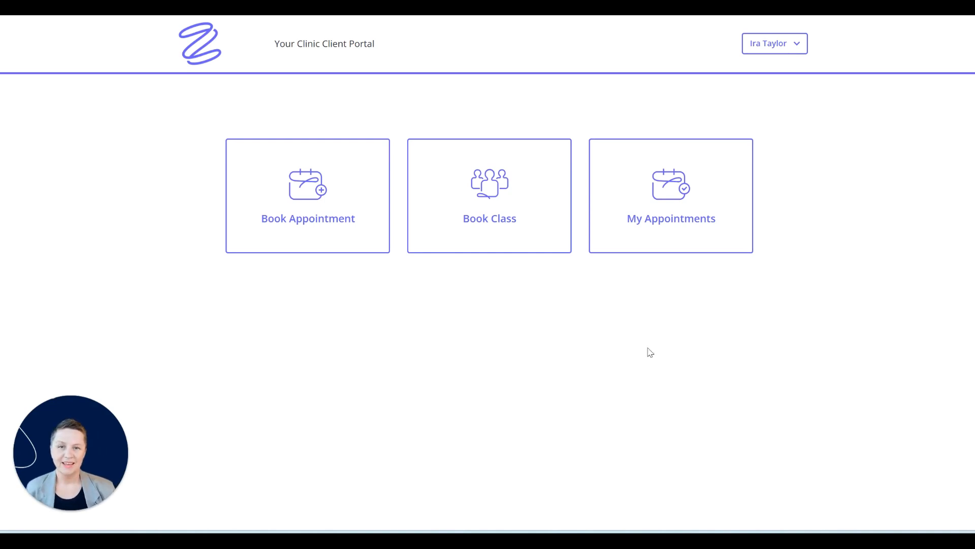
{"action": "left_click", "coordinate": [304, 196]}
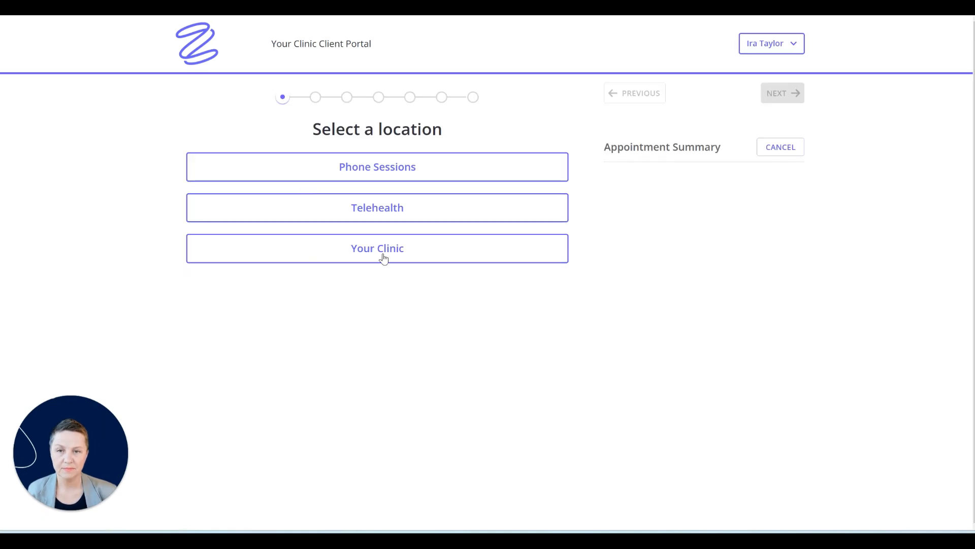
Choose Your Clinic, Standard Consultation and the first practitioner for the appointment.
{"action": "left_click", "coordinate": [399, 258]}
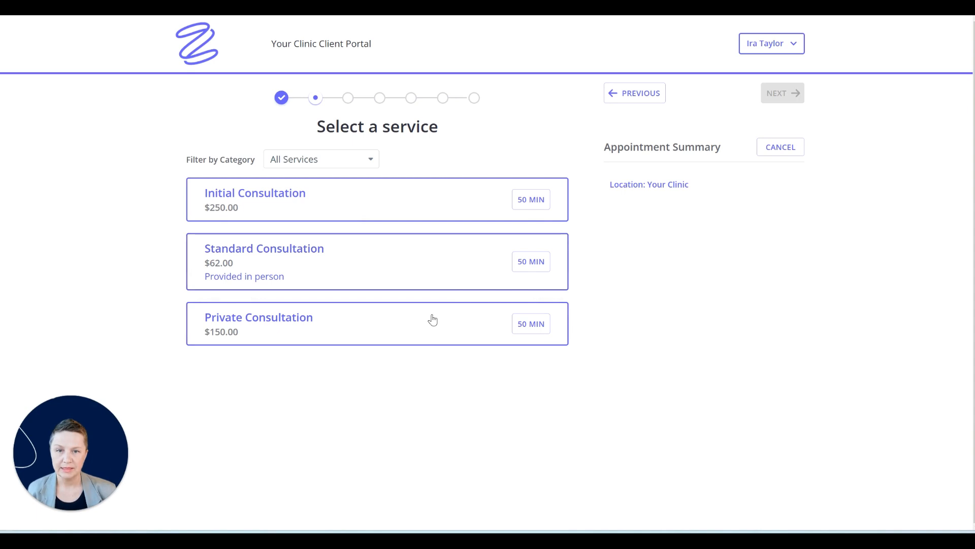
{"action": "left_click", "coordinate": [397, 265]}
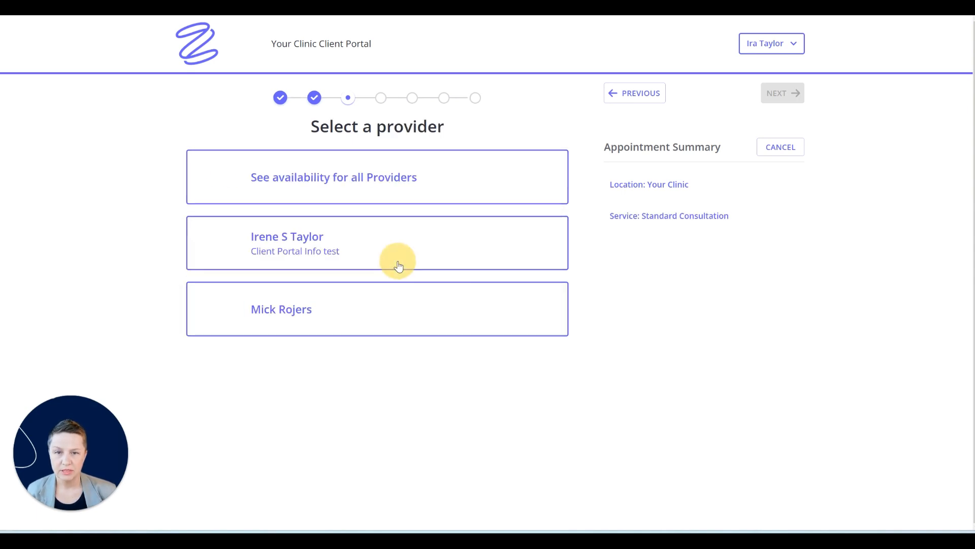
{"action": "left_click", "coordinate": [310, 250]}
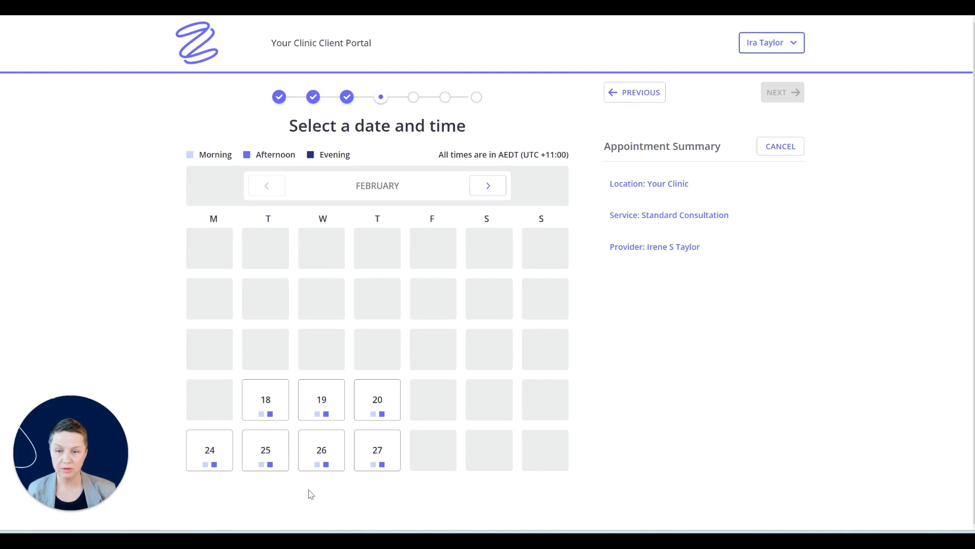
Browse months ahead to June and back, then pick 26 February at 9:00 am.
{"action": "left_click", "coordinate": [491, 187]}
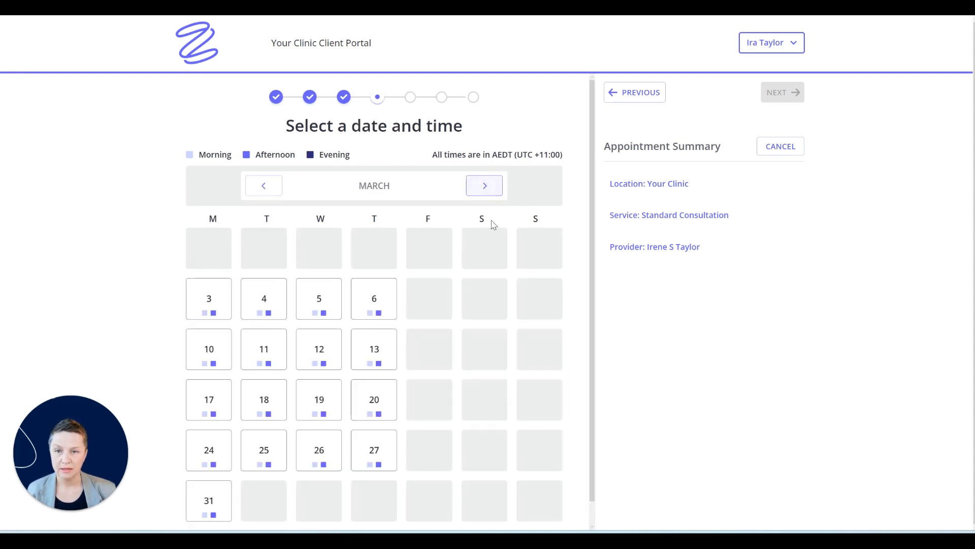
{"action": "left_click", "coordinate": [489, 190]}
{"action": "left_click", "coordinate": [491, 191]}
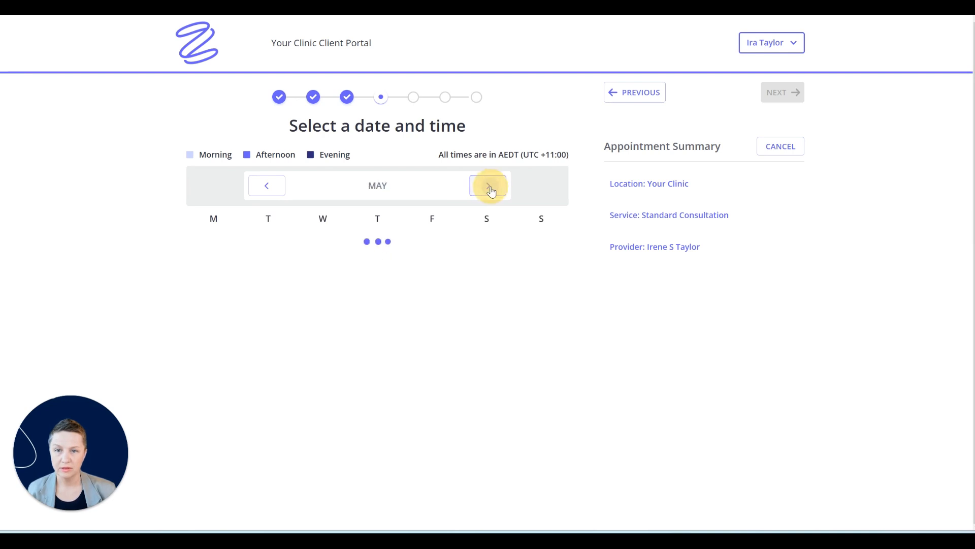
{"action": "left_click", "coordinate": [494, 189]}
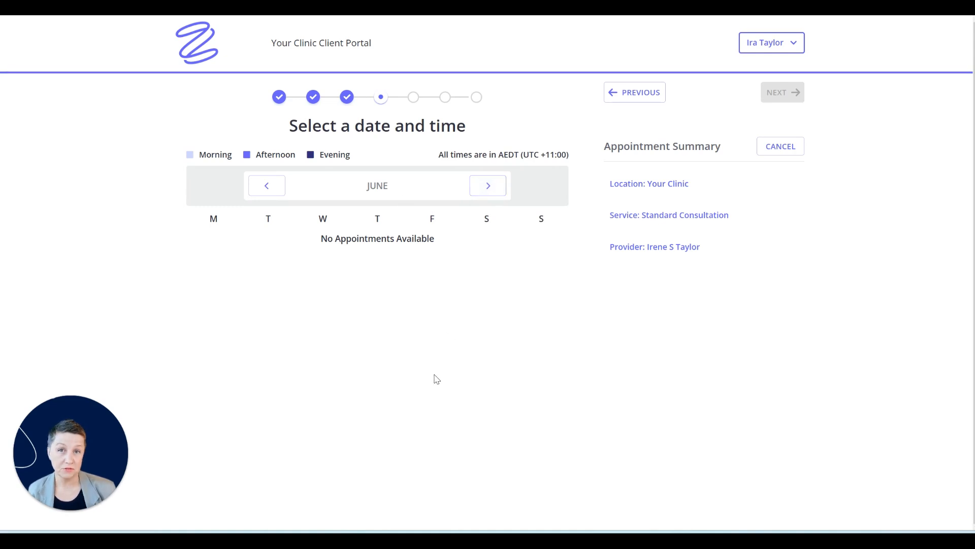
{"action": "left_click", "coordinate": [265, 190]}
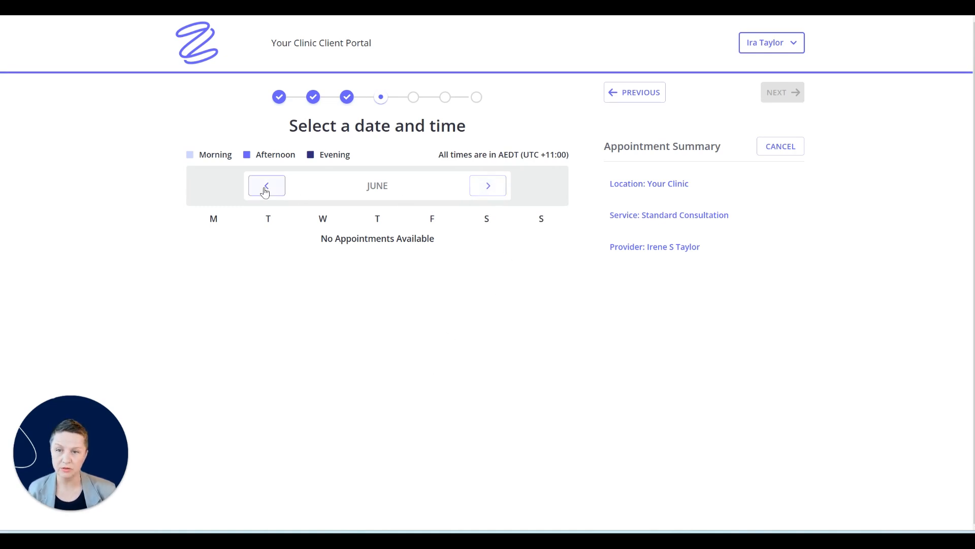
{"action": "left_click", "coordinate": [278, 189]}
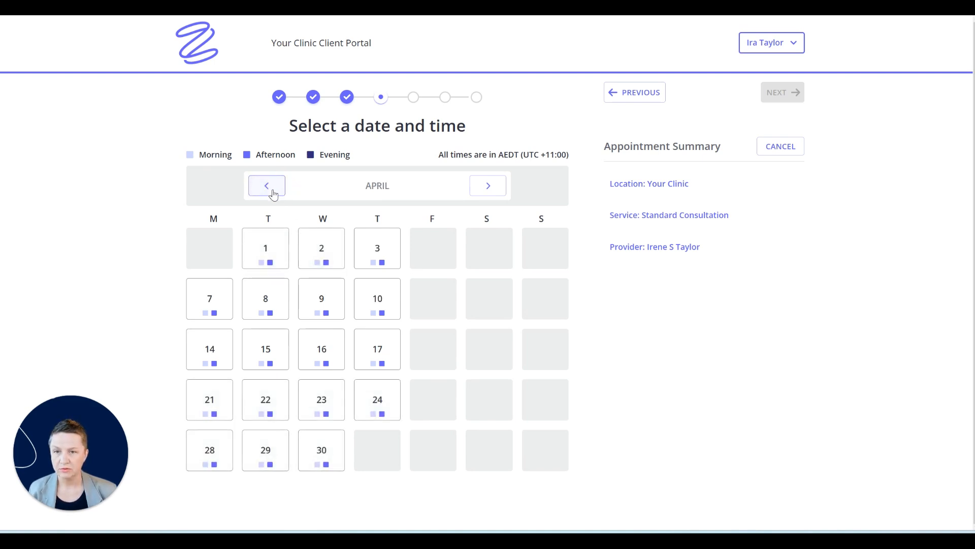
{"action": "left_click", "coordinate": [270, 190]}
{"action": "left_click", "coordinate": [267, 188]}
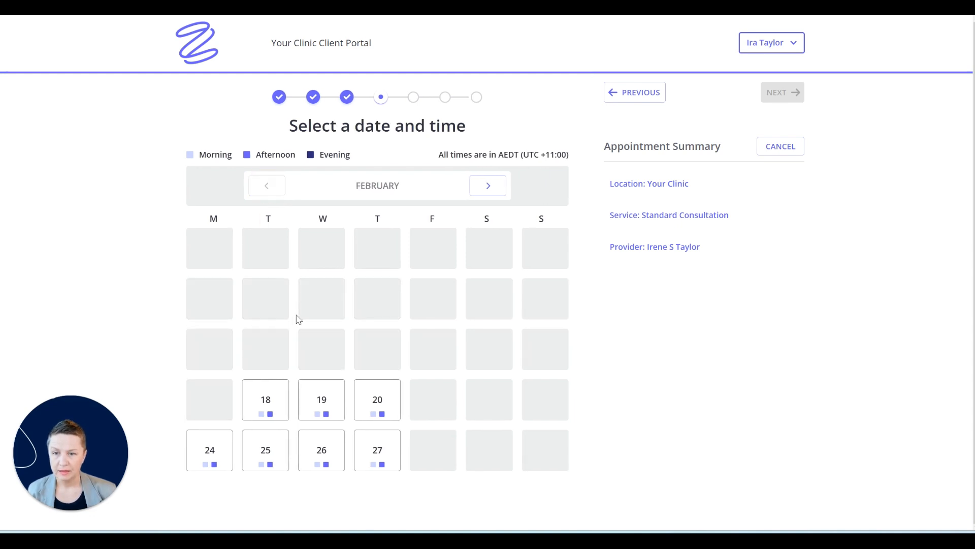
{"action": "left_click", "coordinate": [319, 452]}
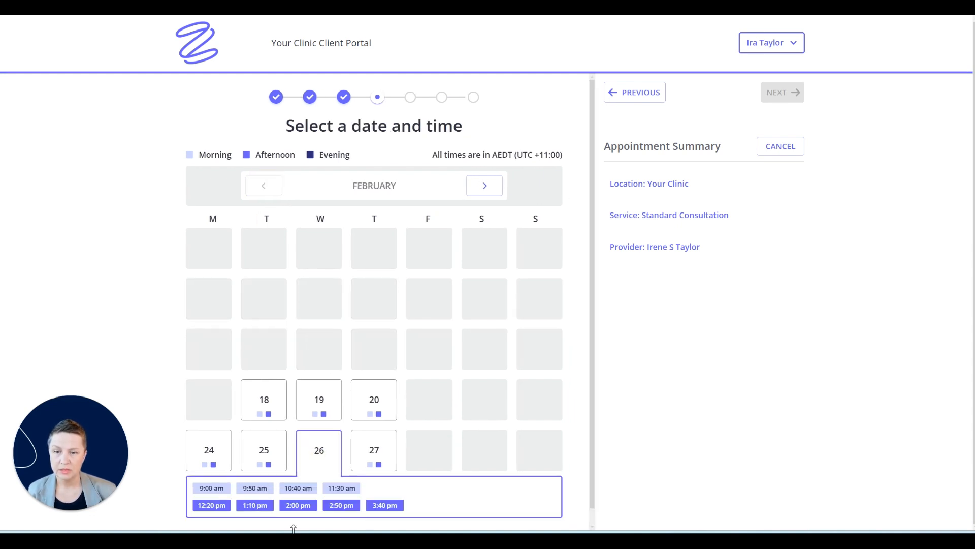
{"action": "left_click", "coordinate": [208, 489]}
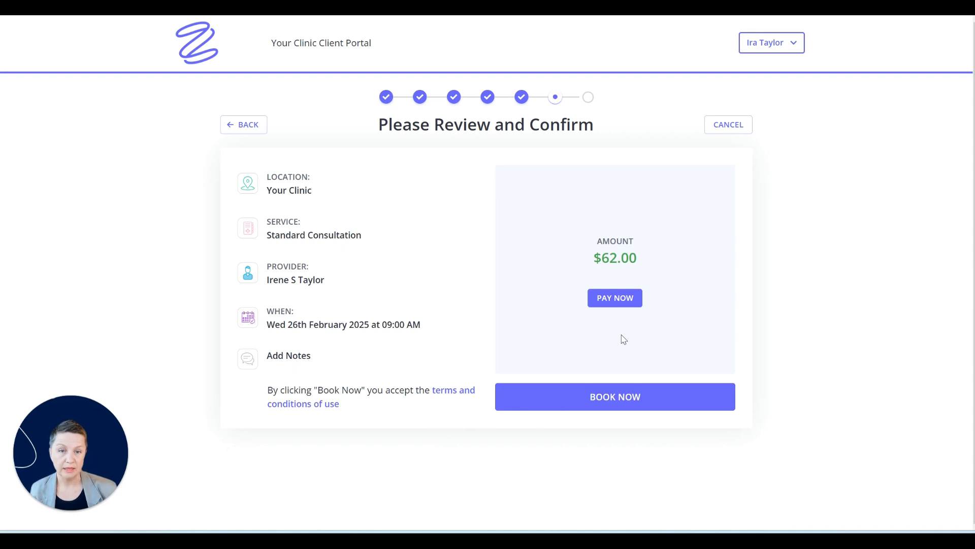
Pay the $62.00 now, confirm the booking, and return to the portal home.
{"action": "left_click", "coordinate": [607, 302]}
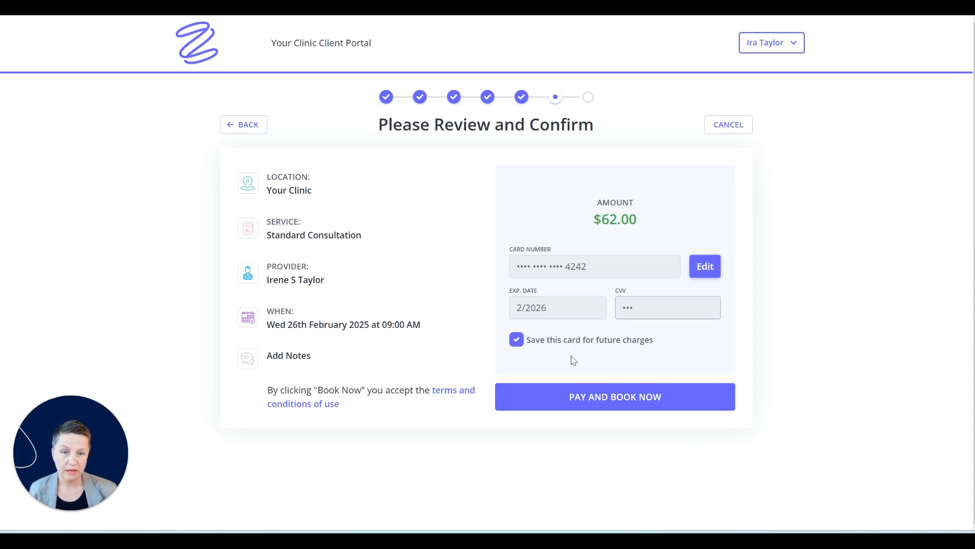
{"action": "left_click", "coordinate": [604, 404]}
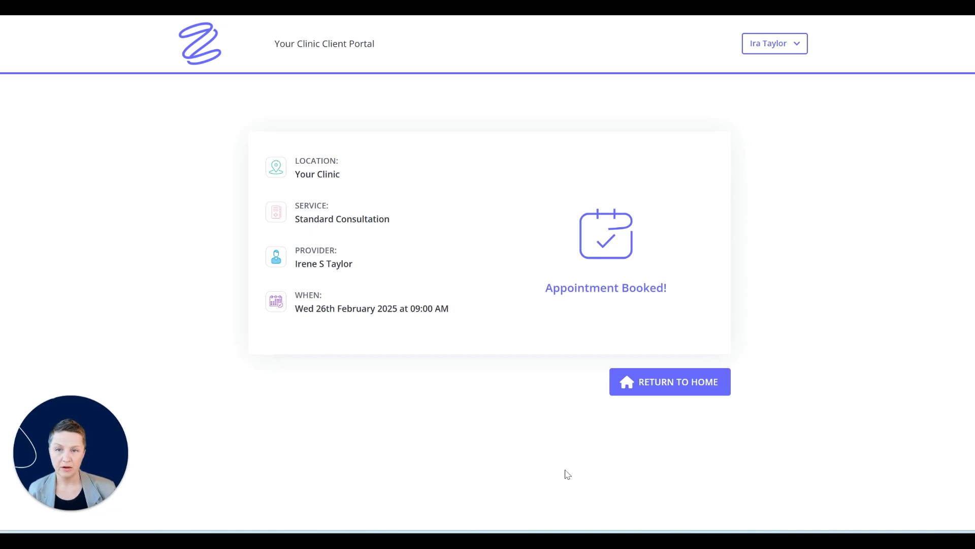
{"action": "left_click", "coordinate": [670, 387]}
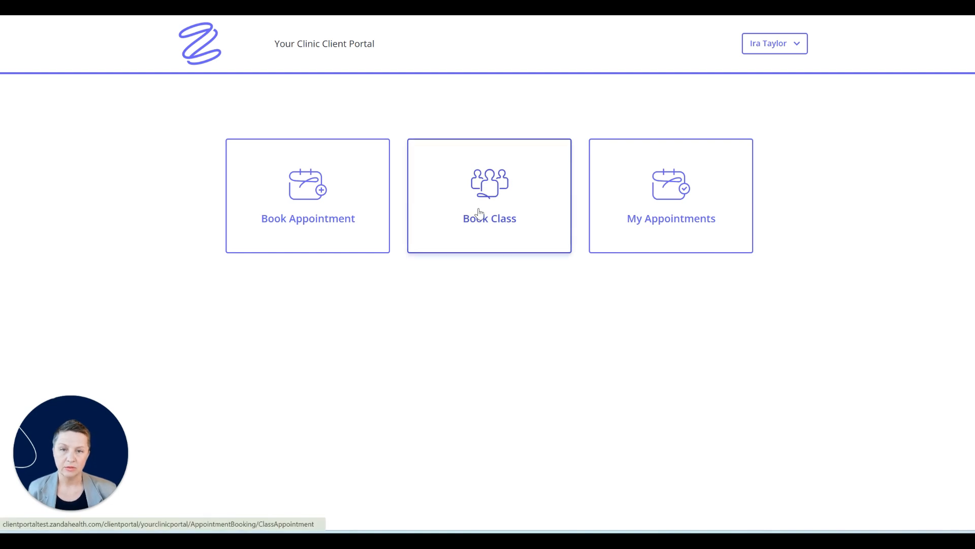
Cancel the client's 24 February appointment under My Appointments, then return to the portal home page.
{"action": "left_click", "coordinate": [657, 196]}
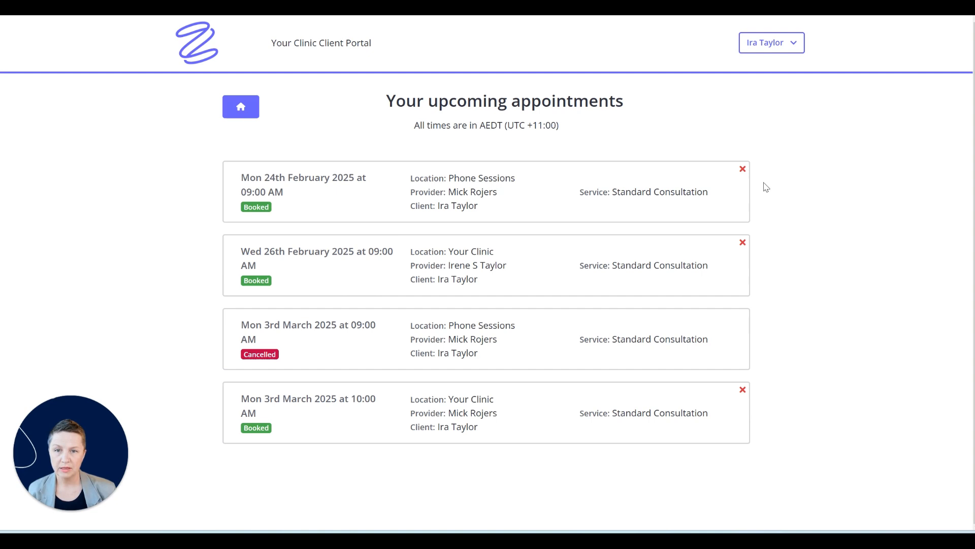
{"action": "left_click", "coordinate": [743, 169]}
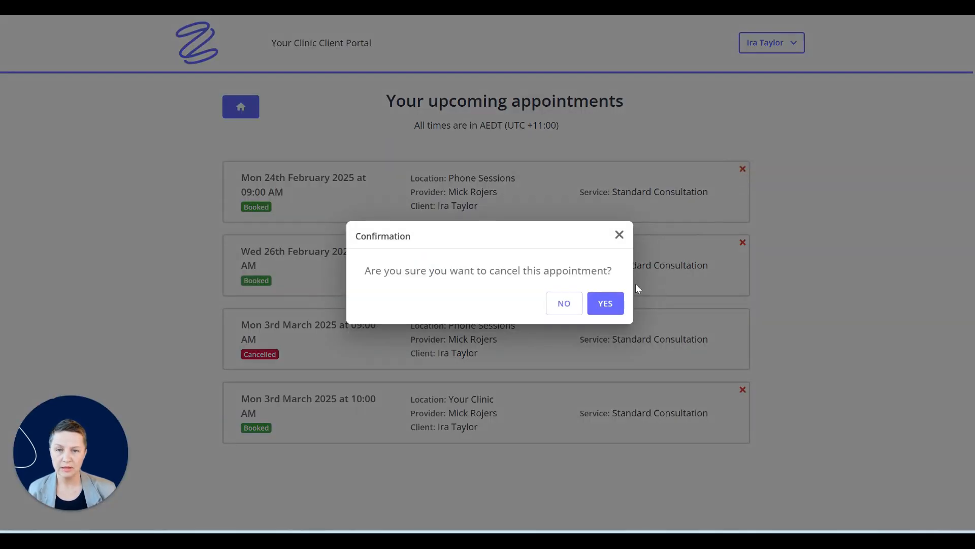
{"action": "left_click", "coordinate": [606, 304]}
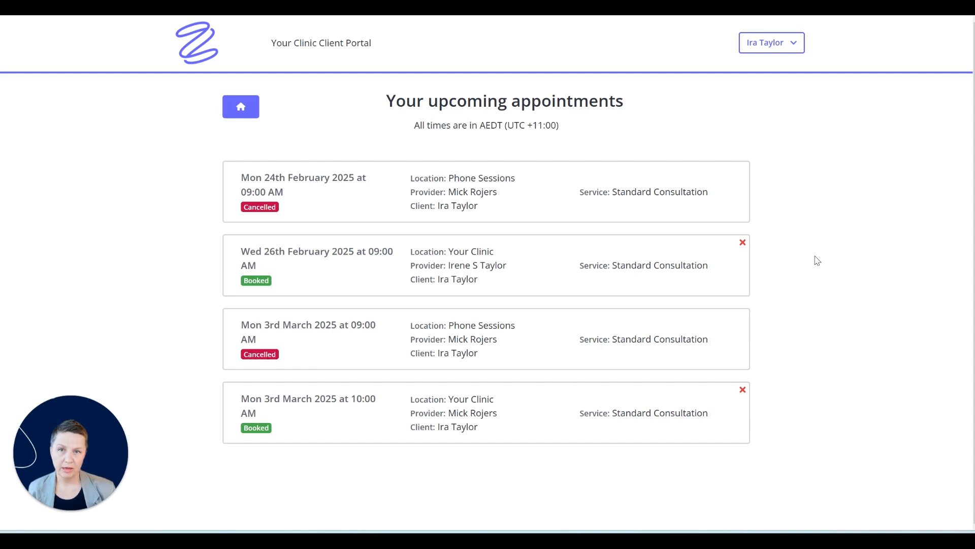
{"action": "left_click", "coordinate": [205, 46]}
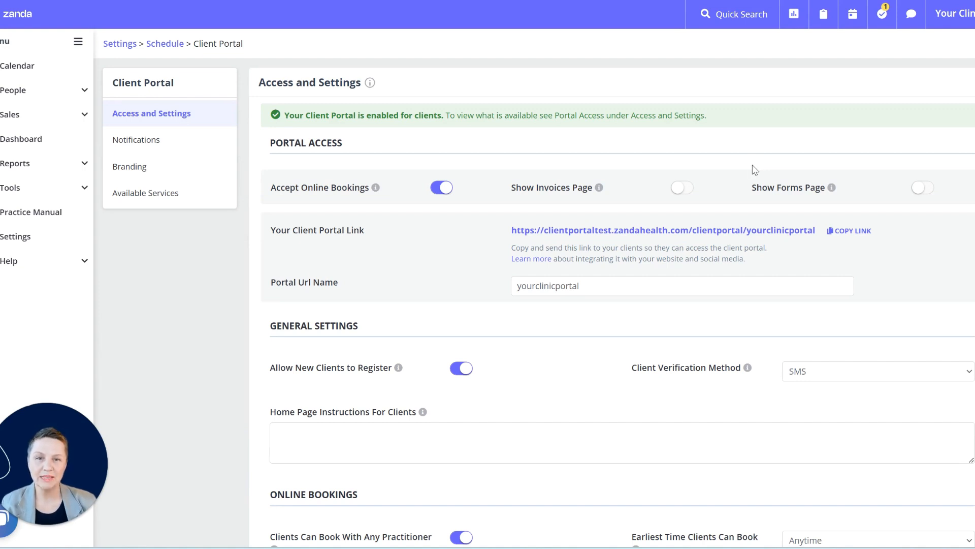
Turn on Show Invoices Page, save the portal access settings, and open the Client Portal Link.
{"action": "left_click", "coordinate": [686, 188]}
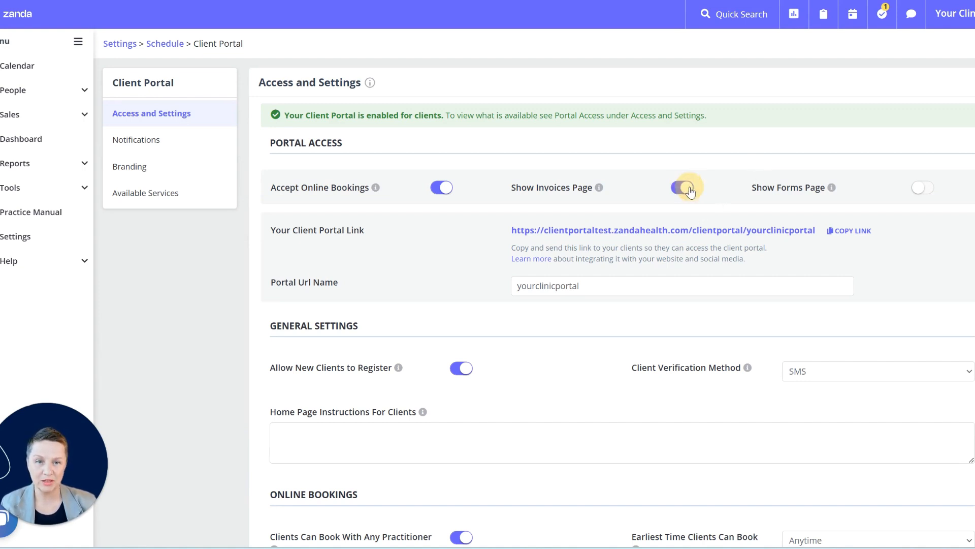
{"action": "scroll", "coordinate": [854, 430], "scroll_direction": "down", "scroll_amount": 8}
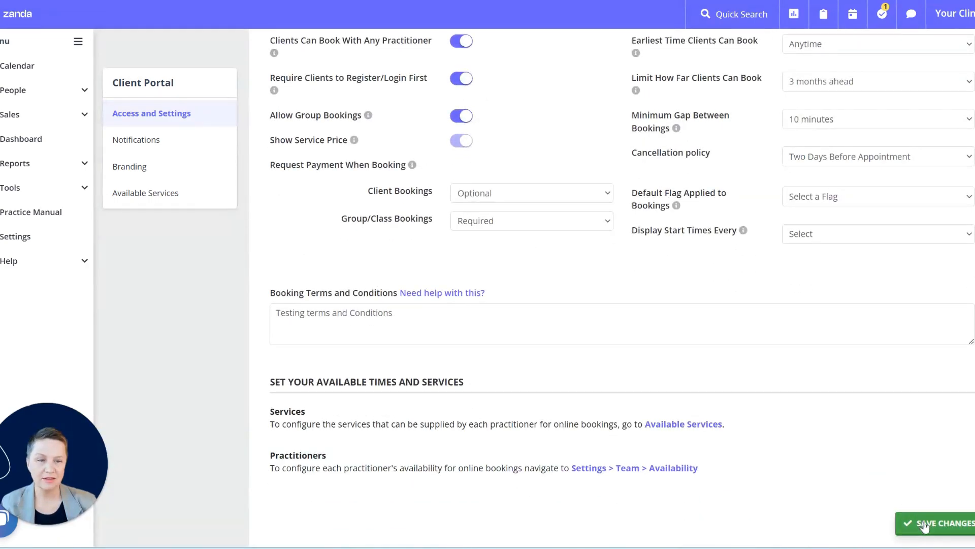
{"action": "left_click", "coordinate": [928, 526]}
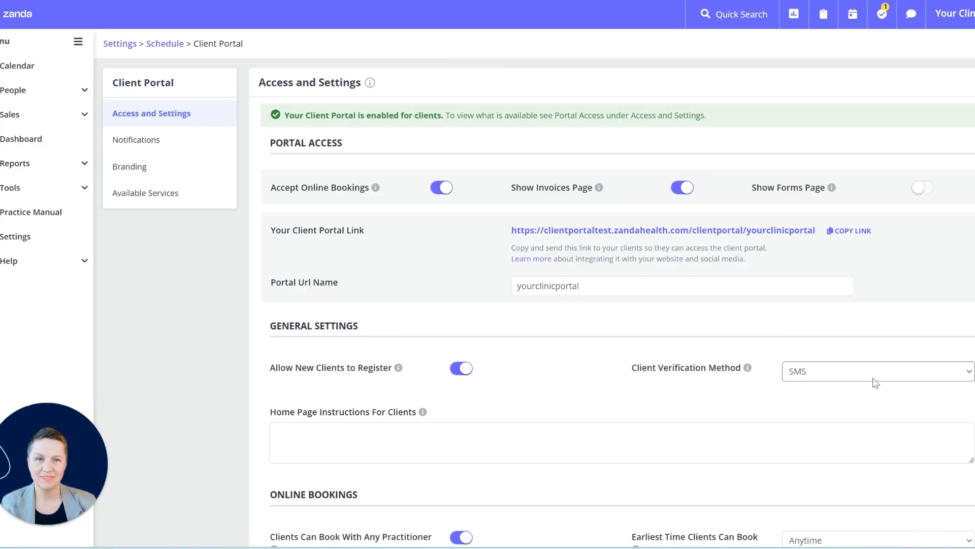
{"action": "left_click", "coordinate": [754, 232]}
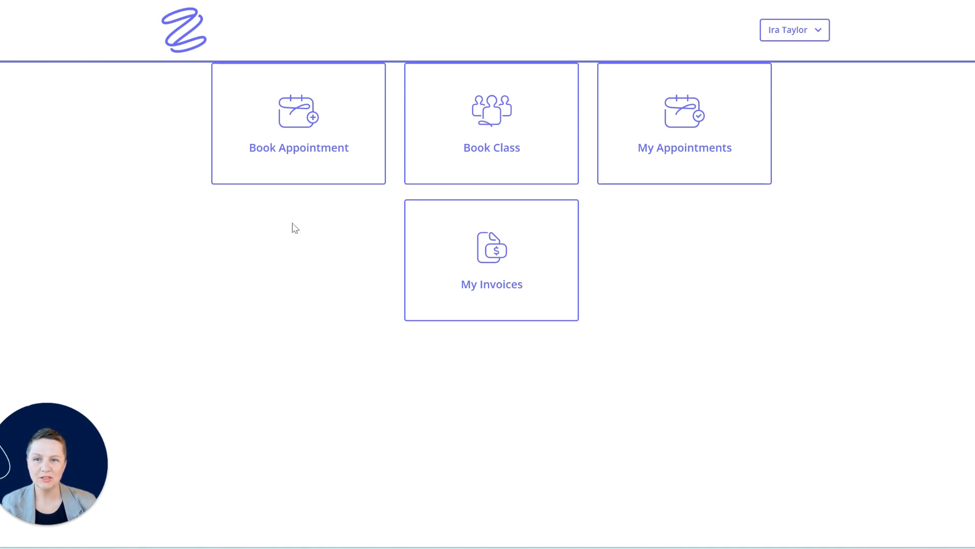
Check the client's account menu on the portal home page.
{"action": "left_click", "coordinate": [292, 263]}
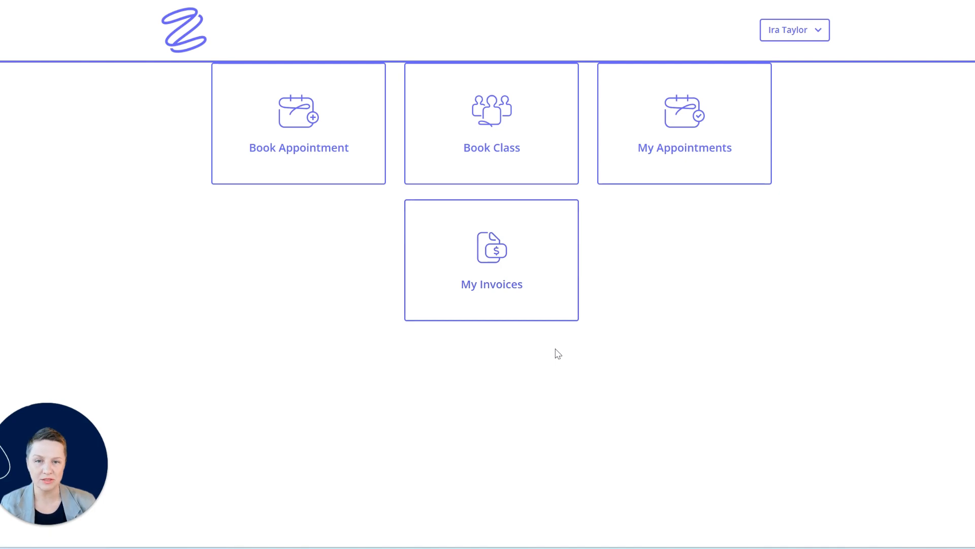
{"action": "left_click", "coordinate": [820, 38]}
{"action": "left_click", "coordinate": [810, 170]}
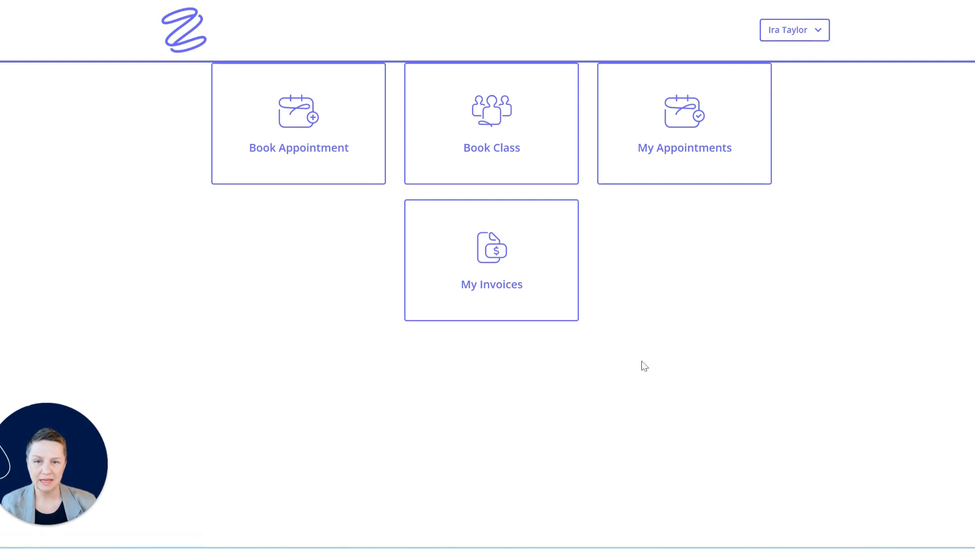
Open My Invoices and review the $62.00 invoices #2422 to #2413 for paid and unpaid status.
{"action": "left_click", "coordinate": [488, 255]}
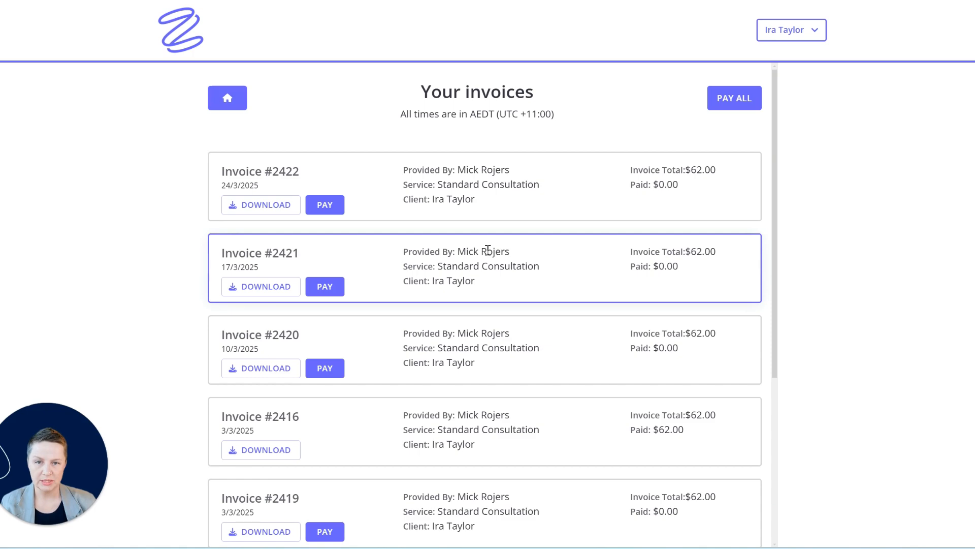
{"action": "scroll", "coordinate": [449, 240], "scroll_direction": "down", "scroll_amount": 5}
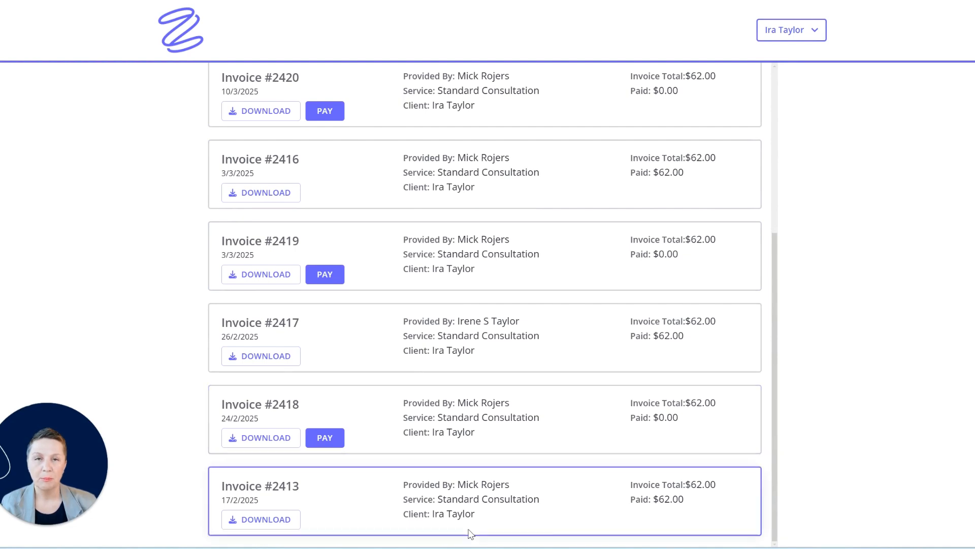
{"action": "scroll", "coordinate": [470, 379], "scroll_direction": "up", "scroll_amount": 3}
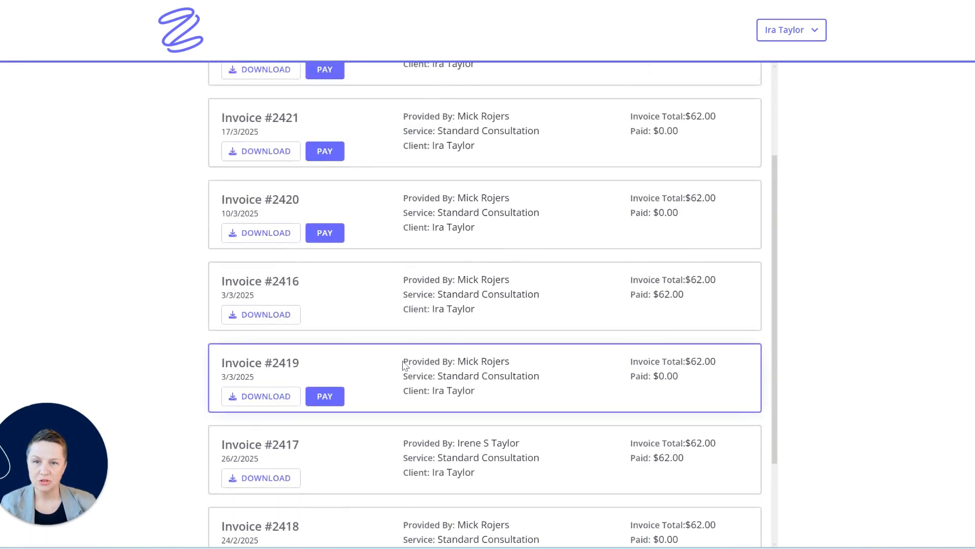
{"action": "scroll", "coordinate": [399, 364], "scroll_direction": "up", "scroll_amount": 3}
{"action": "scroll", "coordinate": [407, 355], "scroll_direction": "down", "scroll_amount": 5}
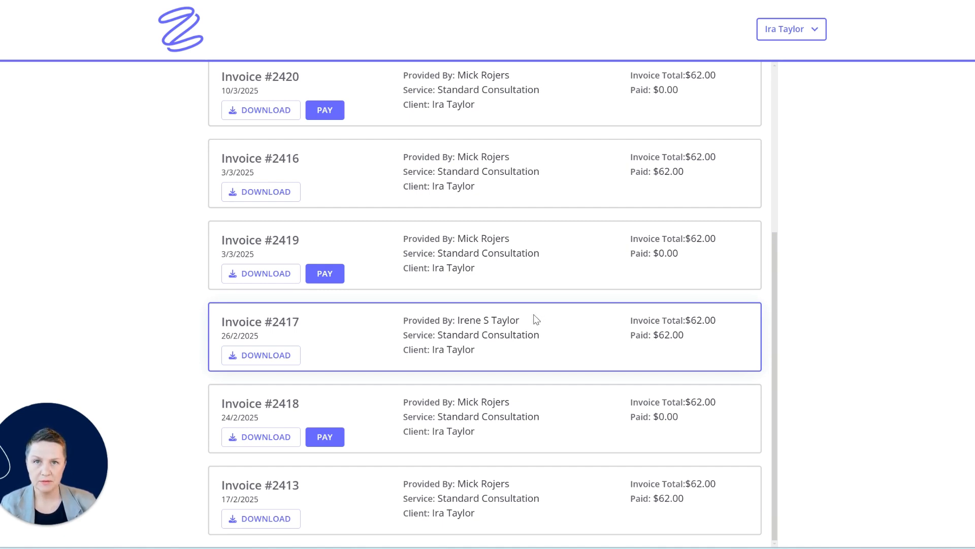
{"action": "scroll", "coordinate": [554, 360], "scroll_direction": "up", "scroll_amount": 2}
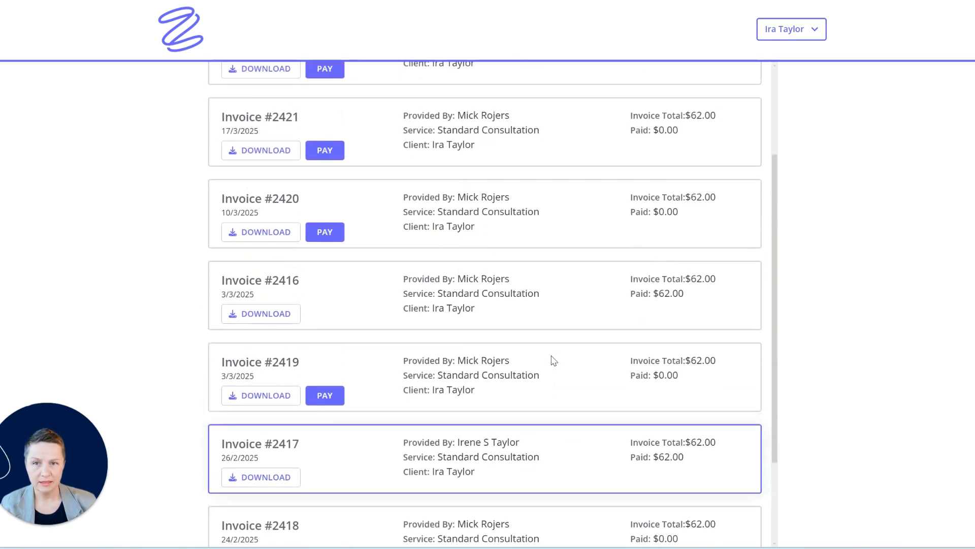
{"action": "scroll", "coordinate": [548, 361], "scroll_direction": "up", "scroll_amount": 1}
{"action": "scroll", "coordinate": [550, 366], "scroll_direction": "up", "scroll_amount": 2}
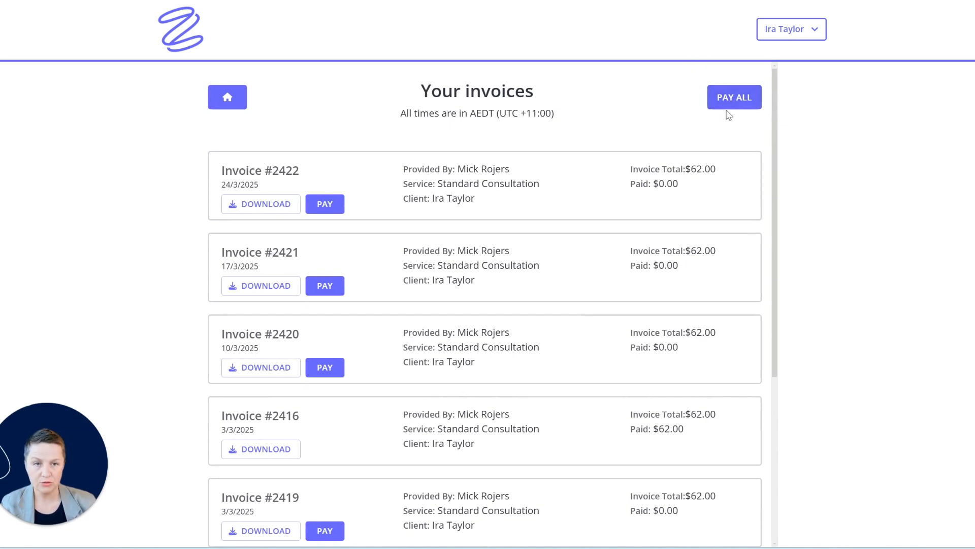
{"action": "left_click", "coordinate": [710, 121]}
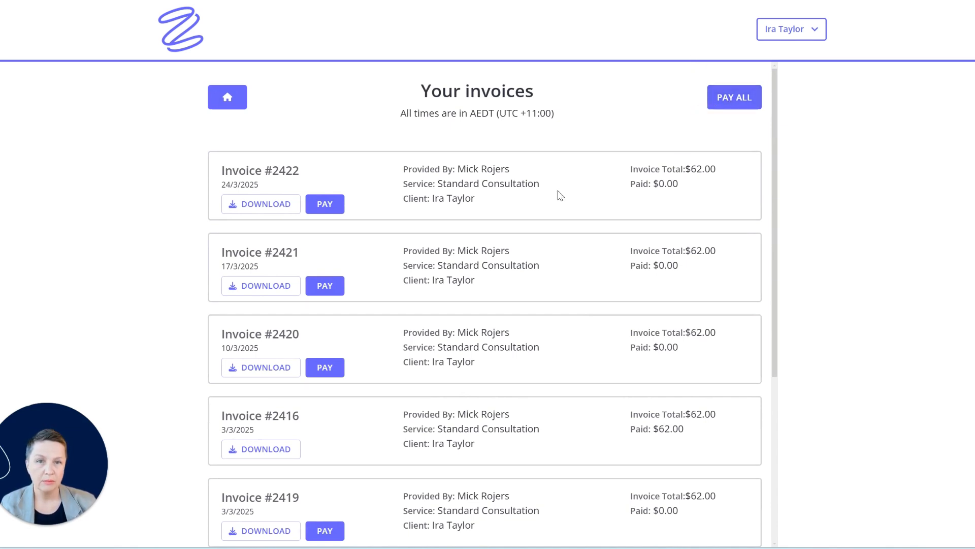
{"action": "scroll", "coordinate": [325, 222], "scroll_direction": "down", "scroll_amount": 4}
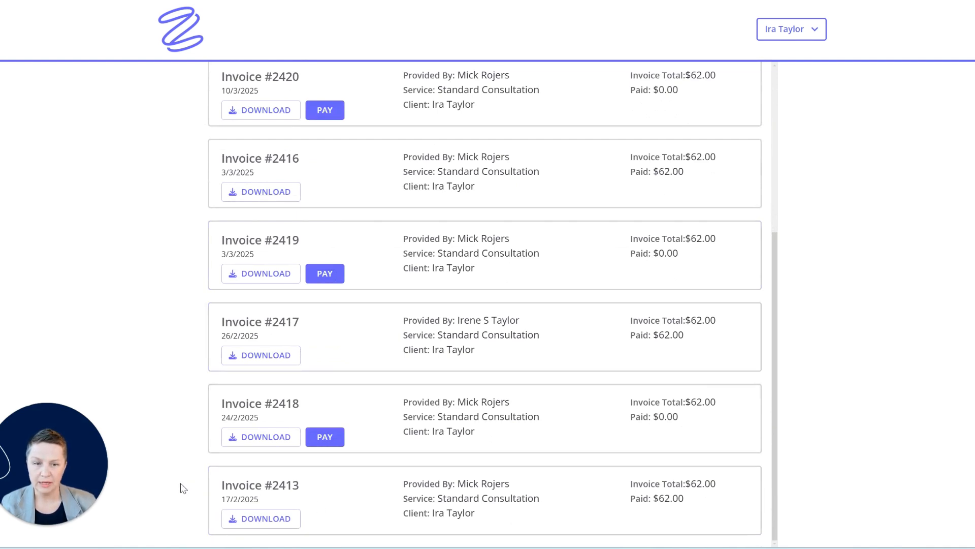
Pay invoice #2418's $62.00 in full with the saved credit card.
{"action": "left_click", "coordinate": [327, 445]}
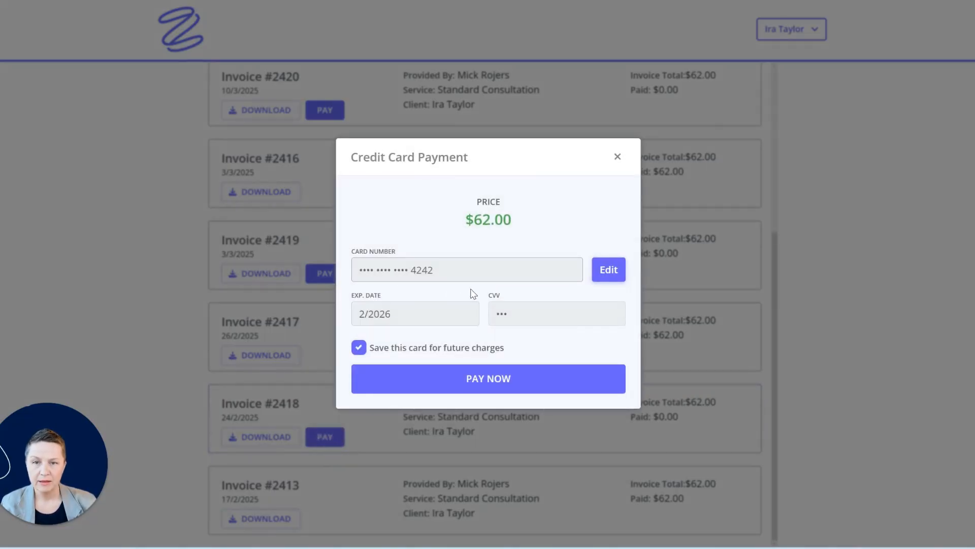
{"action": "left_click", "coordinate": [470, 387]}
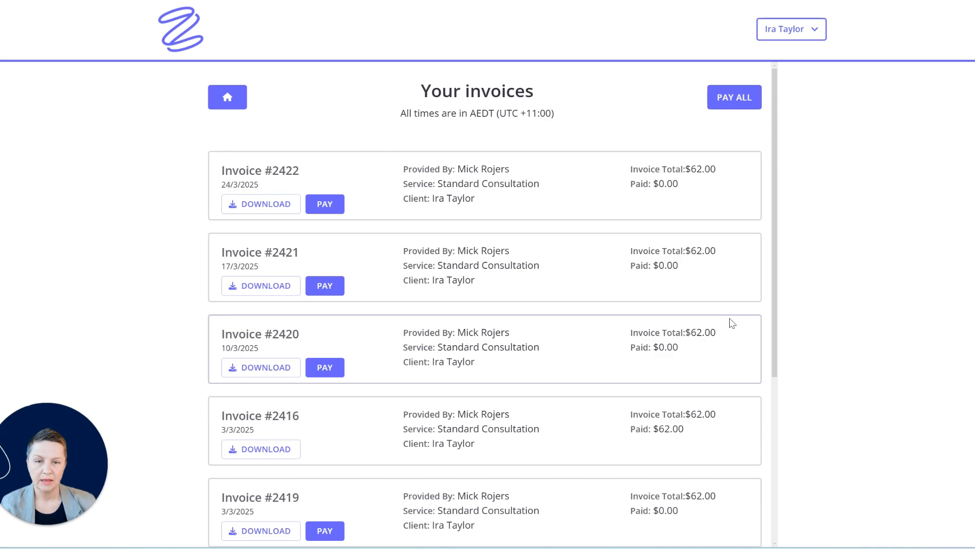
{"action": "scroll", "coordinate": [732, 323], "scroll_direction": "down", "scroll_amount": 5}
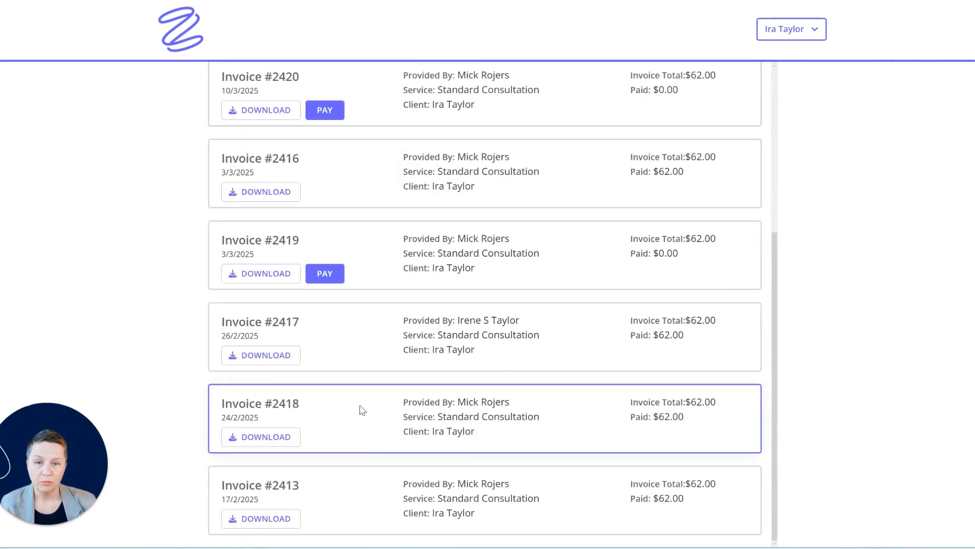
Download invoices #2418 and #2419, then return to the portal home page.
{"action": "left_click", "coordinate": [267, 441]}
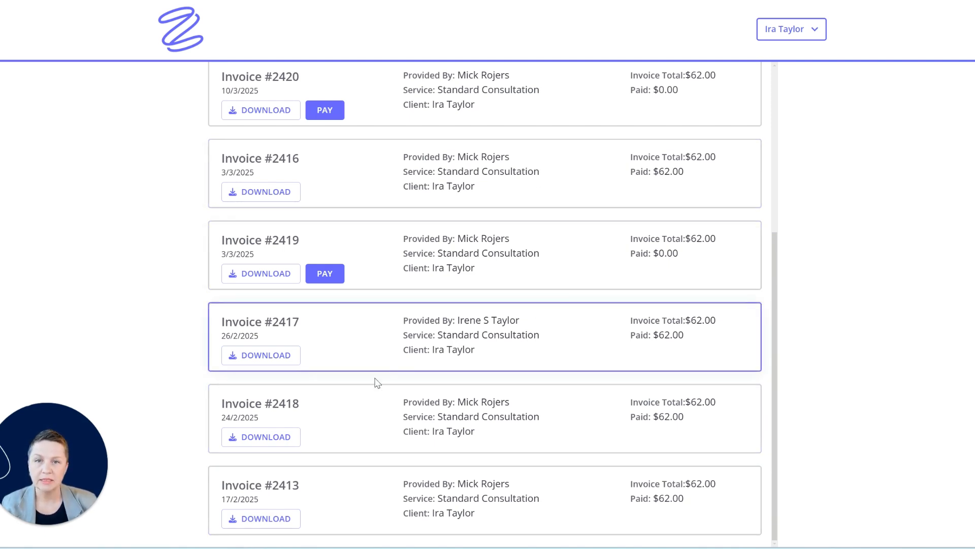
{"action": "scroll", "coordinate": [354, 348], "scroll_direction": "up", "scroll_amount": 1}
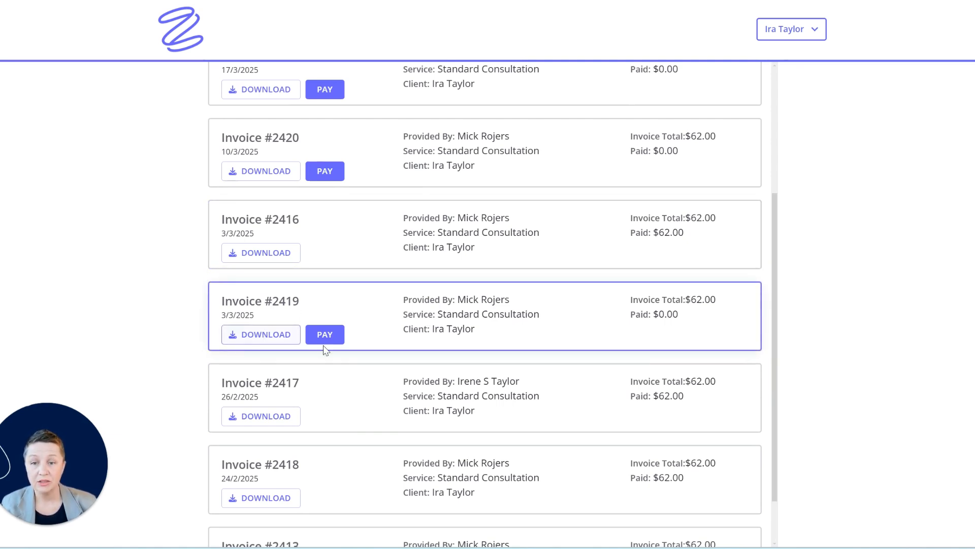
{"action": "left_click", "coordinate": [249, 344]}
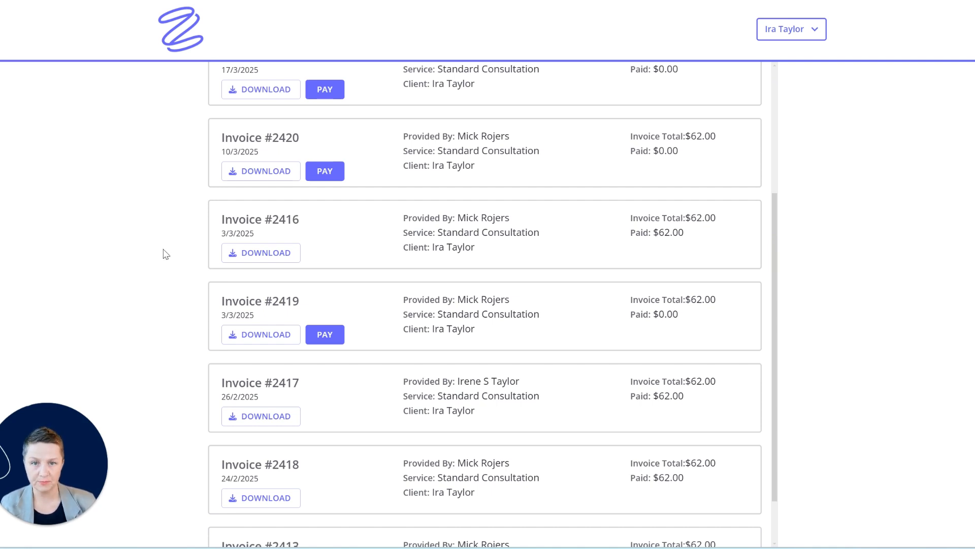
{"action": "scroll", "coordinate": [537, 419], "scroll_direction": "up", "scroll_amount": 4}
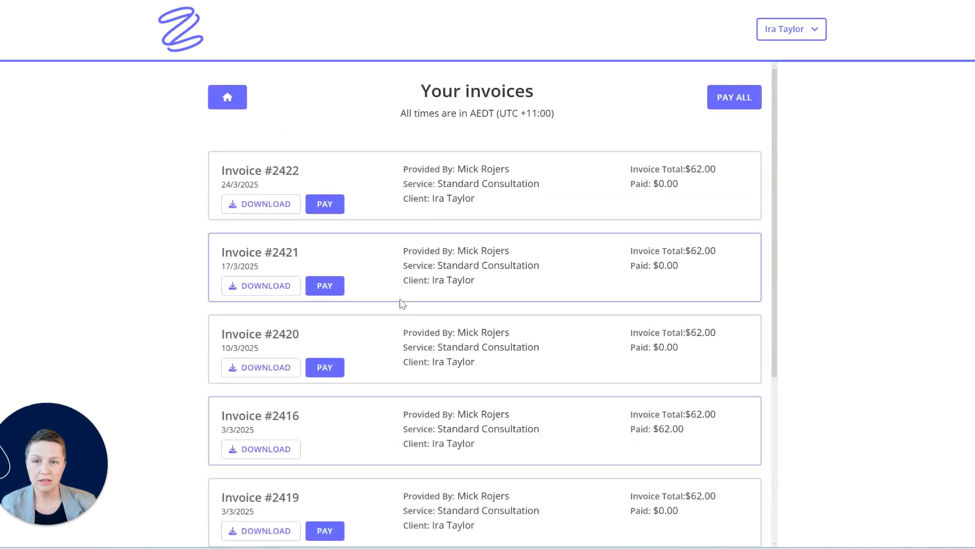
{"action": "scroll", "coordinate": [471, 279], "scroll_direction": "down", "scroll_amount": 3}
{"action": "scroll", "coordinate": [469, 277], "scroll_direction": "down", "scroll_amount": 1}
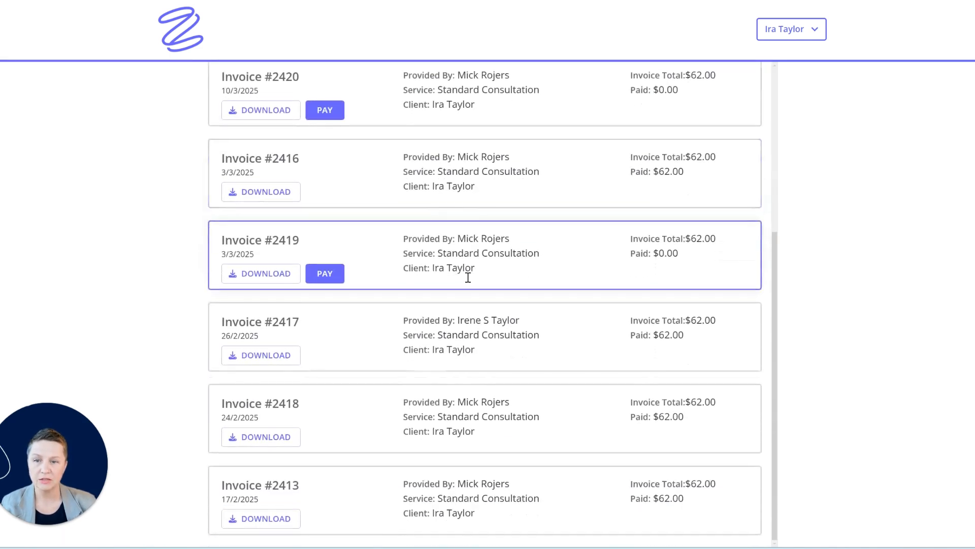
{"action": "scroll", "coordinate": [560, 383], "scroll_direction": "up", "scroll_amount": 5}
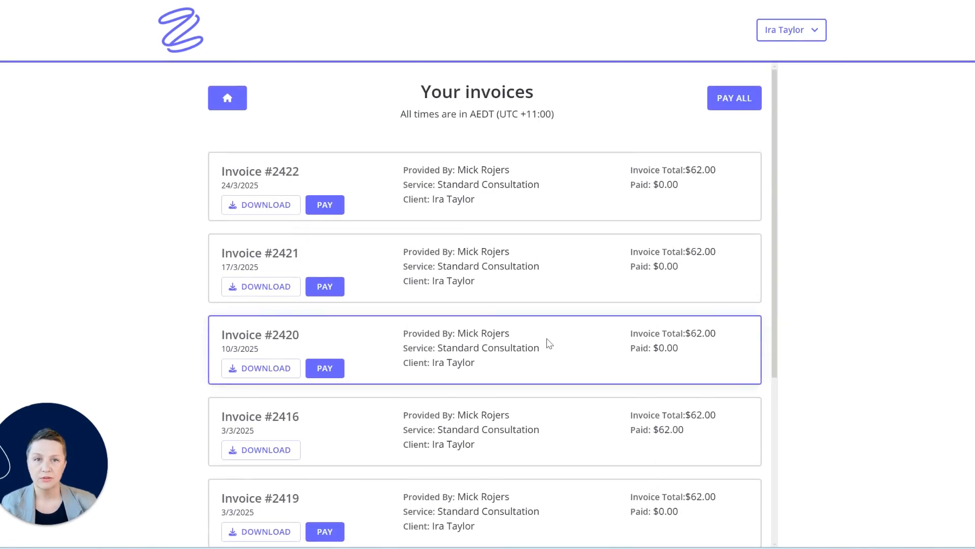
{"action": "left_click", "coordinate": [188, 41]}
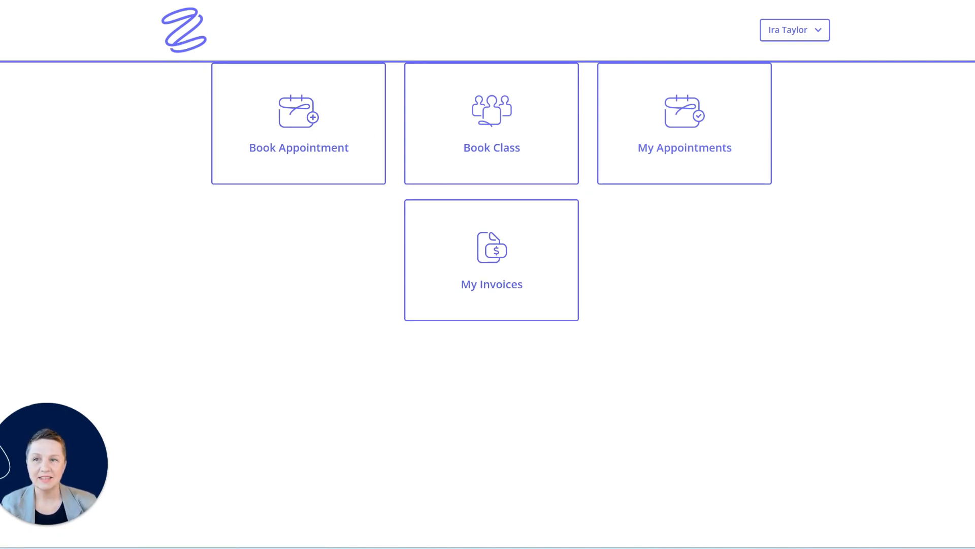
Back in the Zanda Access and Settings tab, turn on Show Forms Page for the client portal.
{"action": "key", "text": "ctrl+shift+Tab"}
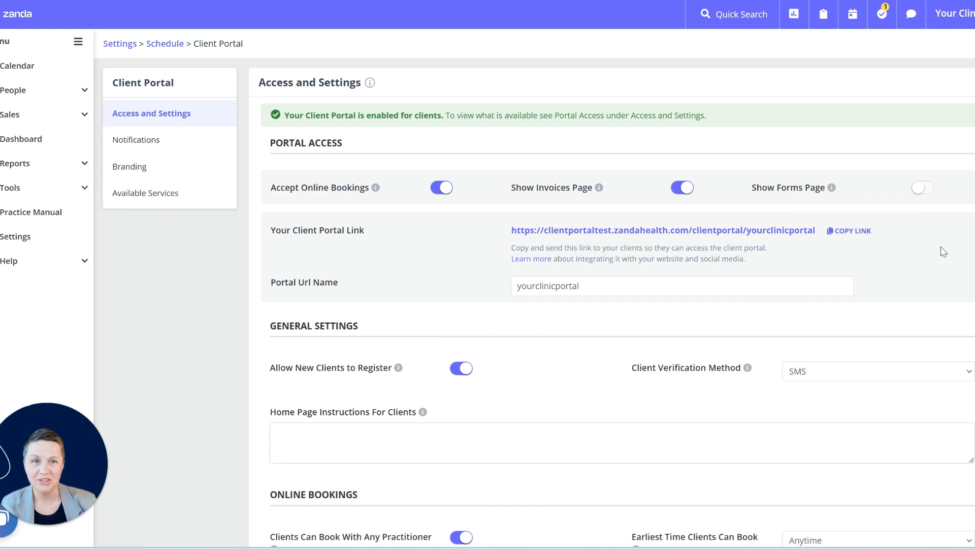
{"action": "left_click", "coordinate": [928, 187]}
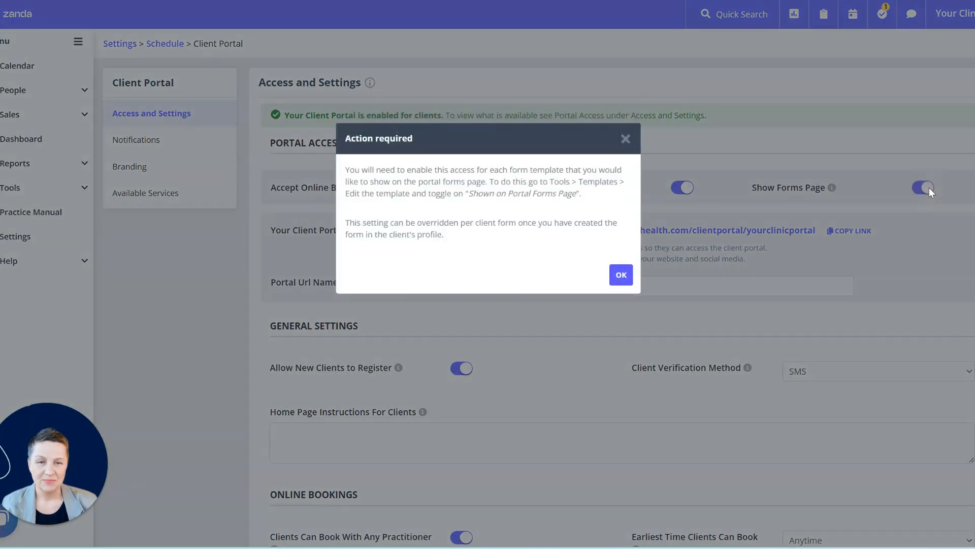
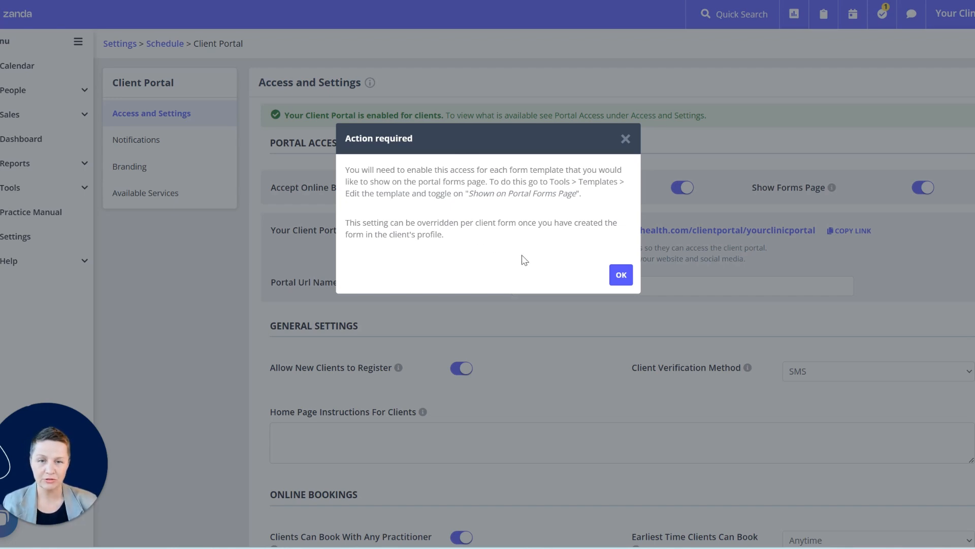
Dismiss the form-templates notice and save the Client Portal settings with Show Forms Page on.
{"action": "left_click", "coordinate": [622, 277]}
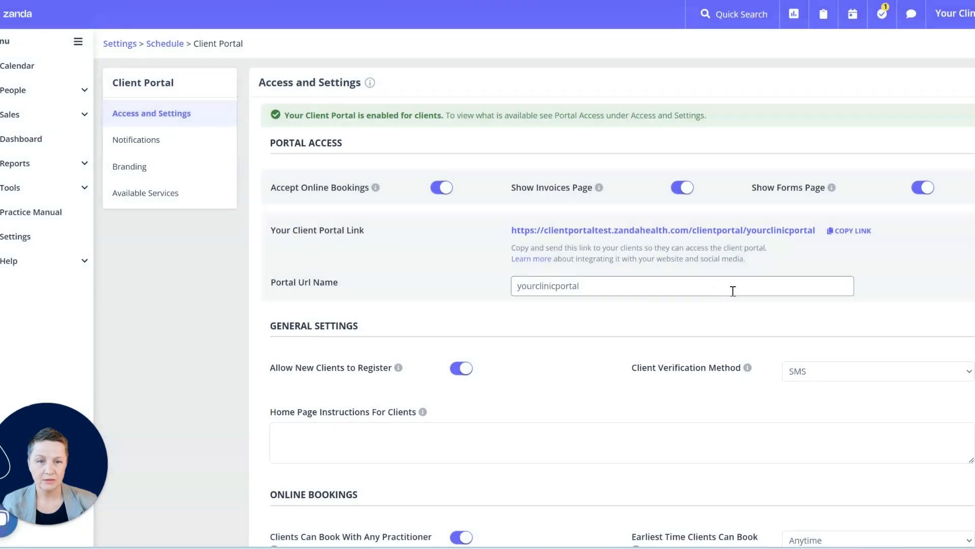
{"action": "scroll", "coordinate": [731, 287], "scroll_direction": "down", "scroll_amount": 10}
{"action": "left_click", "coordinate": [956, 528]}
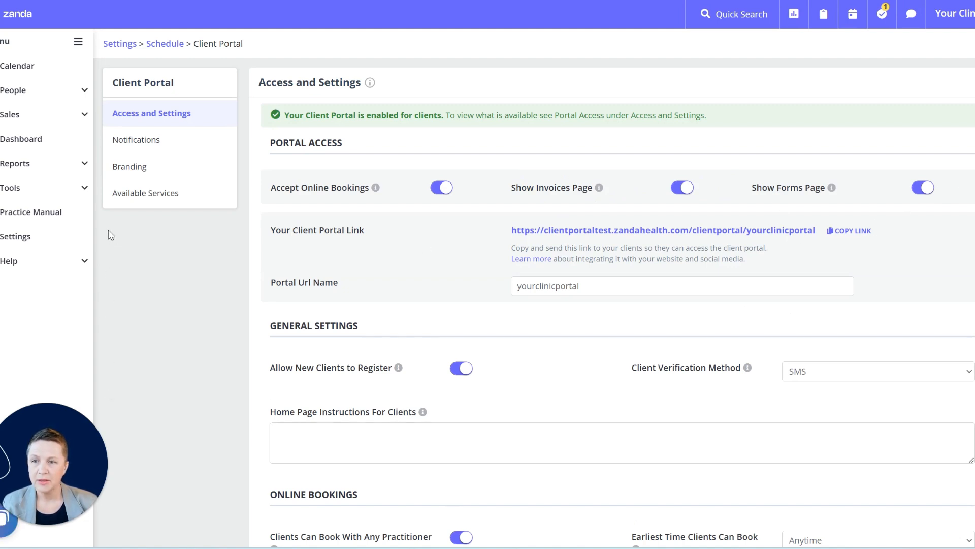
{"action": "left_click", "coordinate": [72, 194]}
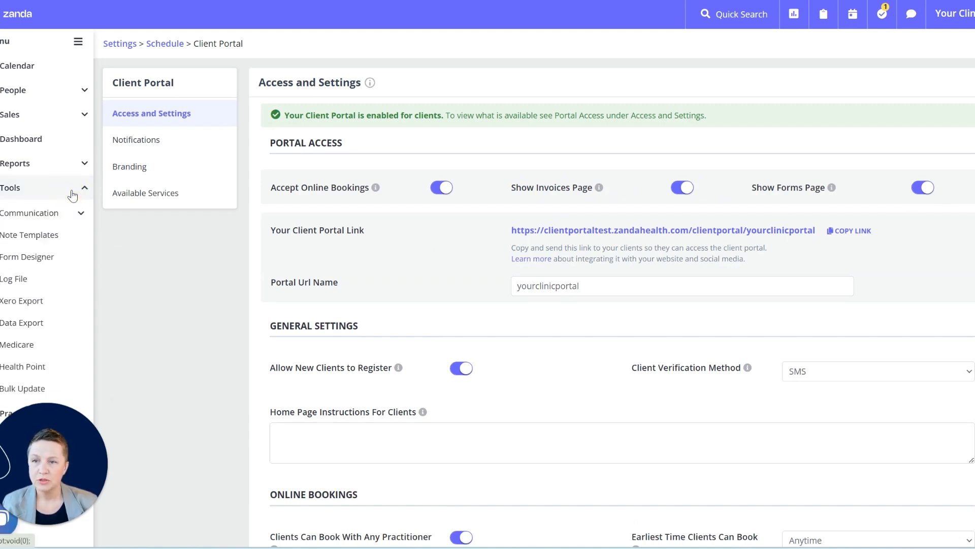
In Form Designer, switch on Default to Show on Portal for Admission Form (Example) and save the template.
{"action": "left_click", "coordinate": [59, 264]}
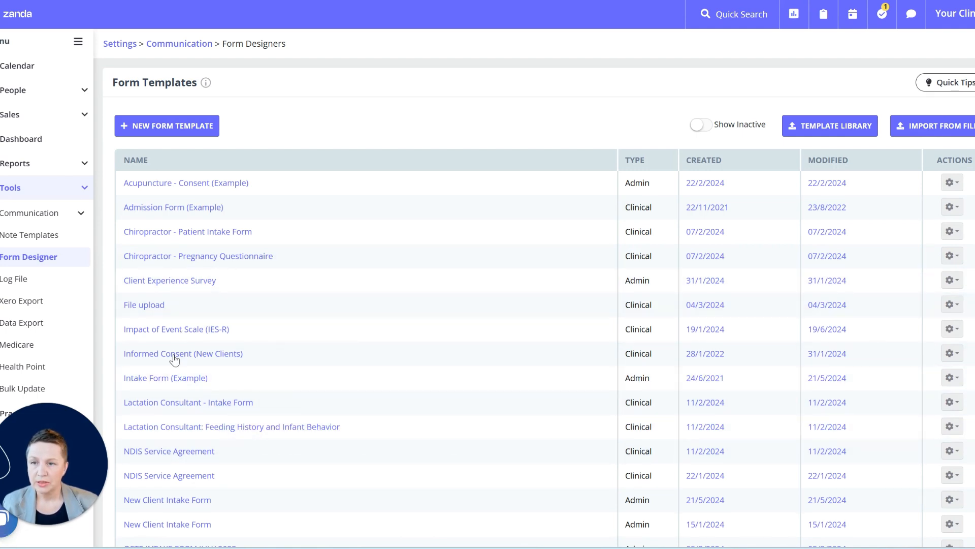
{"action": "left_click", "coordinate": [172, 208]}
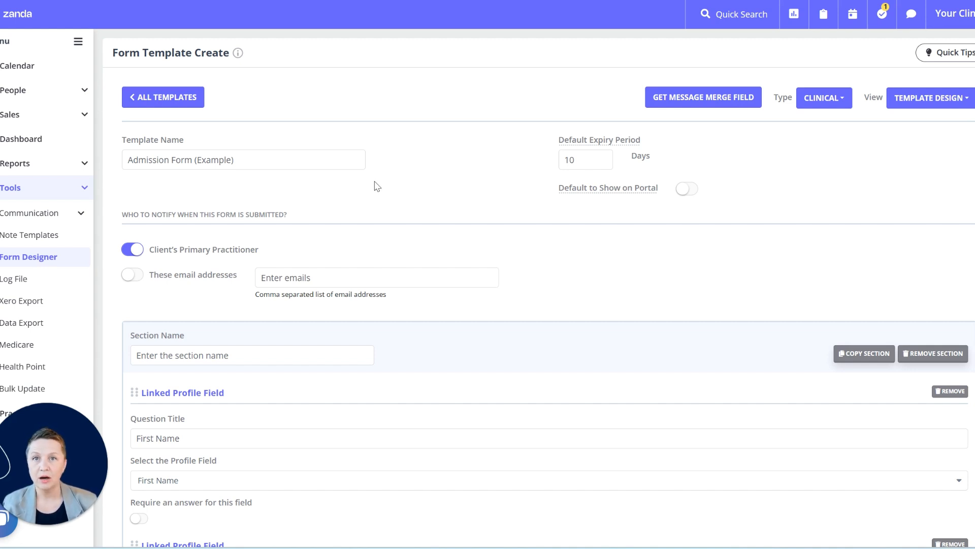
{"action": "left_click", "coordinate": [690, 191]}
{"action": "mouse_move", "coordinate": [577, 194]}
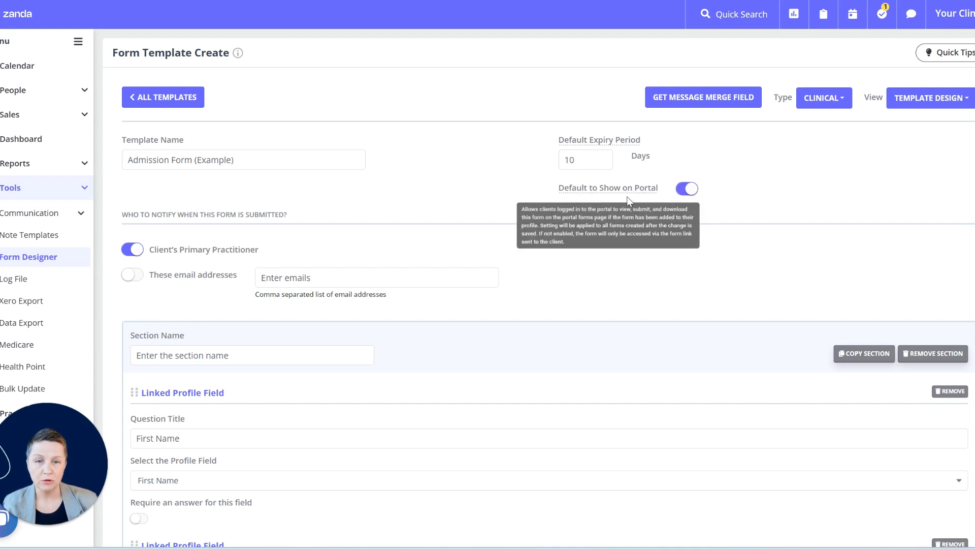
{"action": "left_click", "coordinate": [734, 186]}
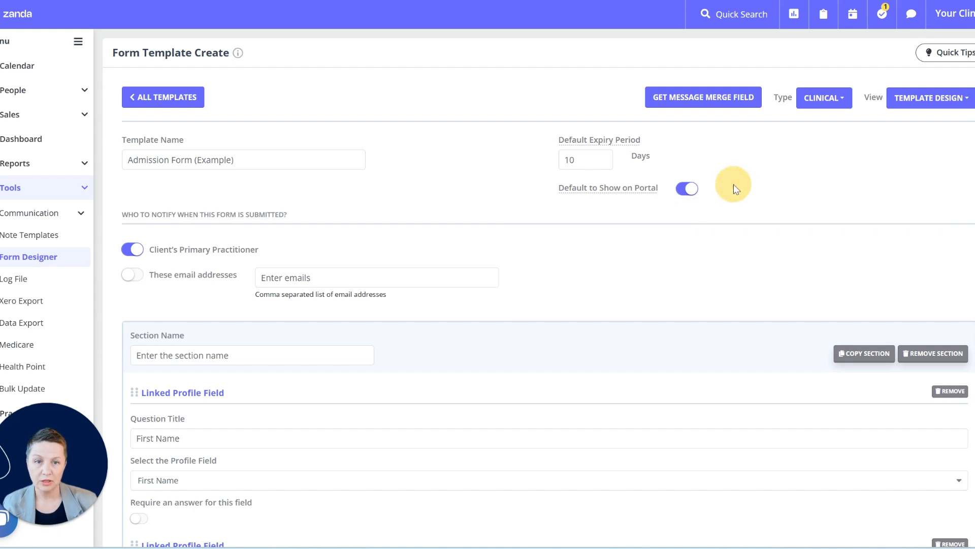
{"action": "scroll", "coordinate": [737, 190], "scroll_direction": "down", "scroll_amount": 8}
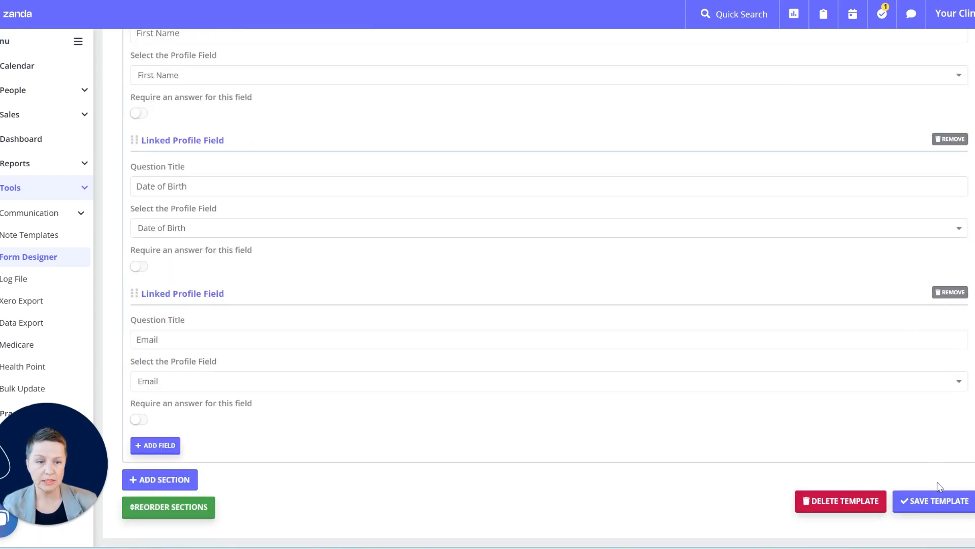
{"action": "left_click", "coordinate": [940, 501]}
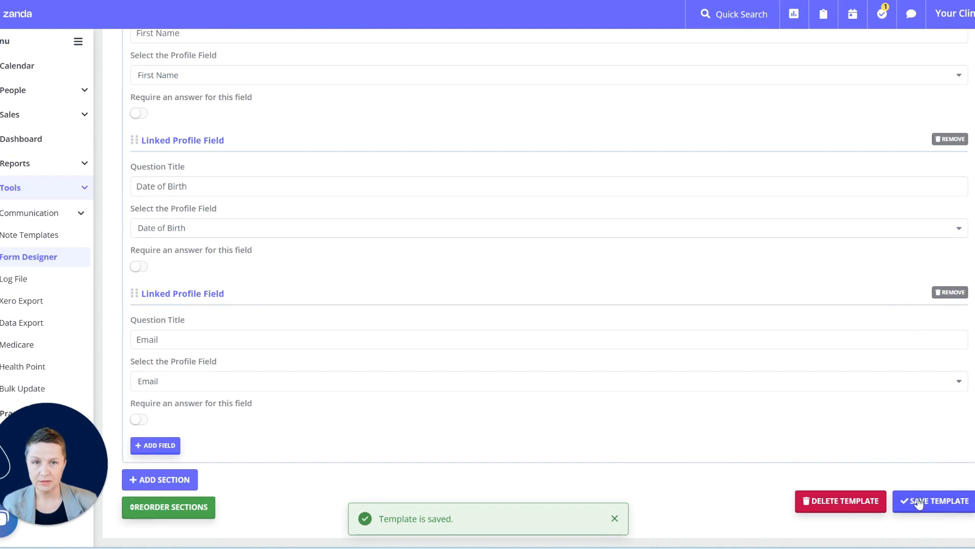
{"action": "scroll", "coordinate": [607, 288], "scroll_direction": "up", "scroll_amount": 1}
{"action": "scroll", "coordinate": [607, 288], "scroll_direction": "up", "scroll_amount": 7}
{"action": "left_click", "coordinate": [727, 16]}
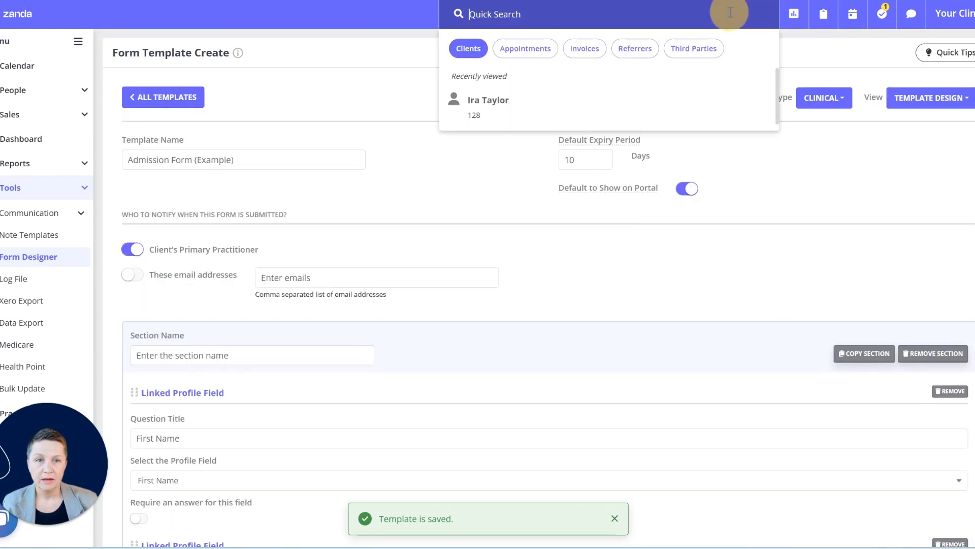
Create a new Admission Form (Example) in the client's Records > Forms, kept Shown on Portal Forms Page.
{"action": "left_click", "coordinate": [490, 104]}
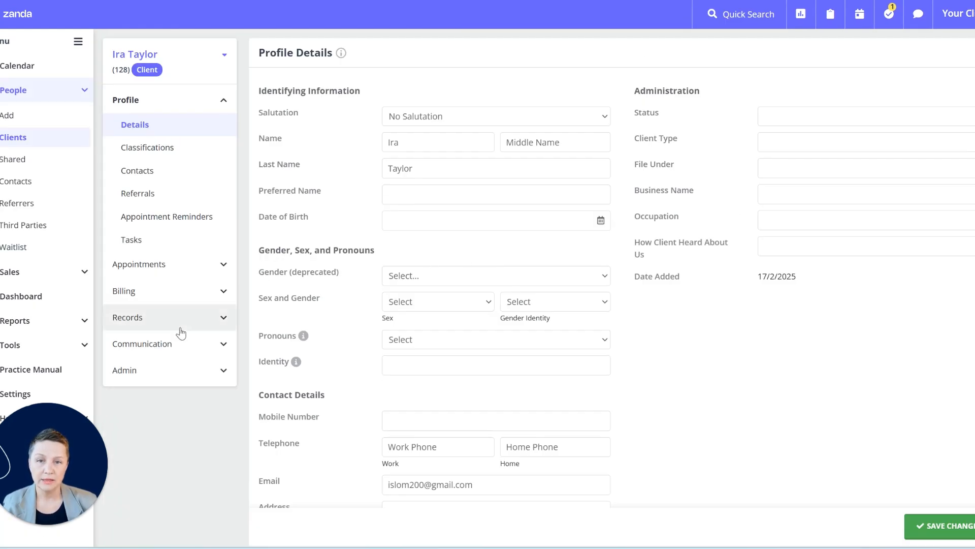
{"action": "left_click", "coordinate": [127, 318]}
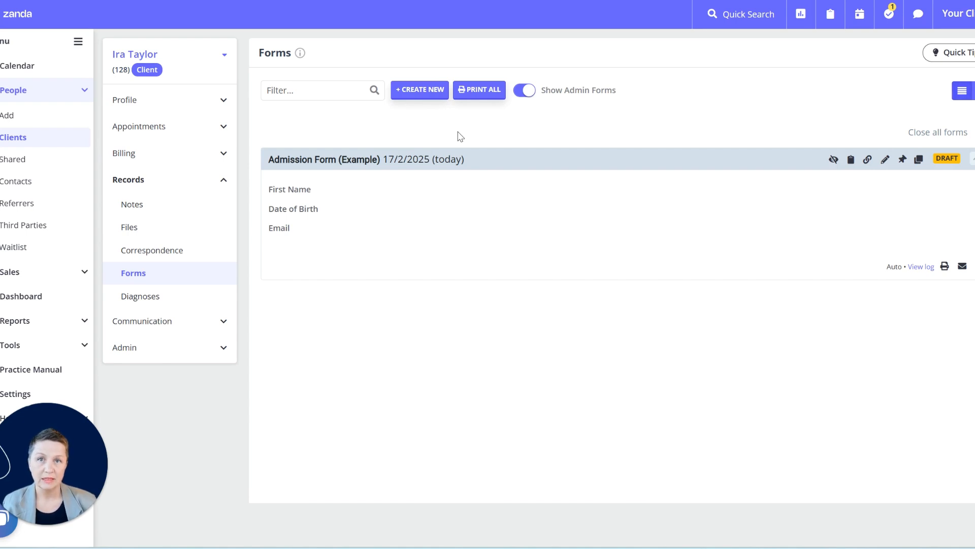
{"action": "left_click", "coordinate": [427, 96]}
{"action": "left_click", "coordinate": [478, 189]}
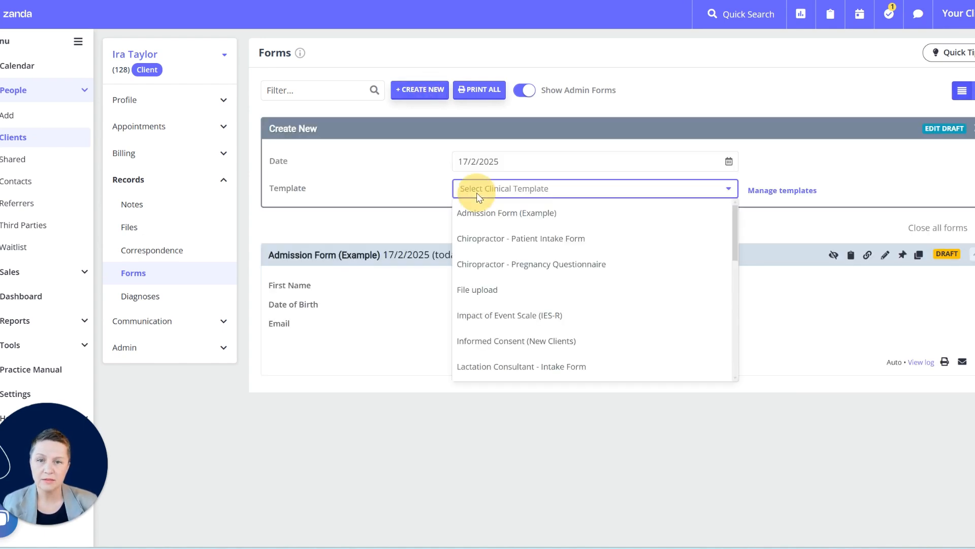
{"action": "left_click", "coordinate": [496, 218]}
{"action": "left_click", "coordinate": [858, 440]}
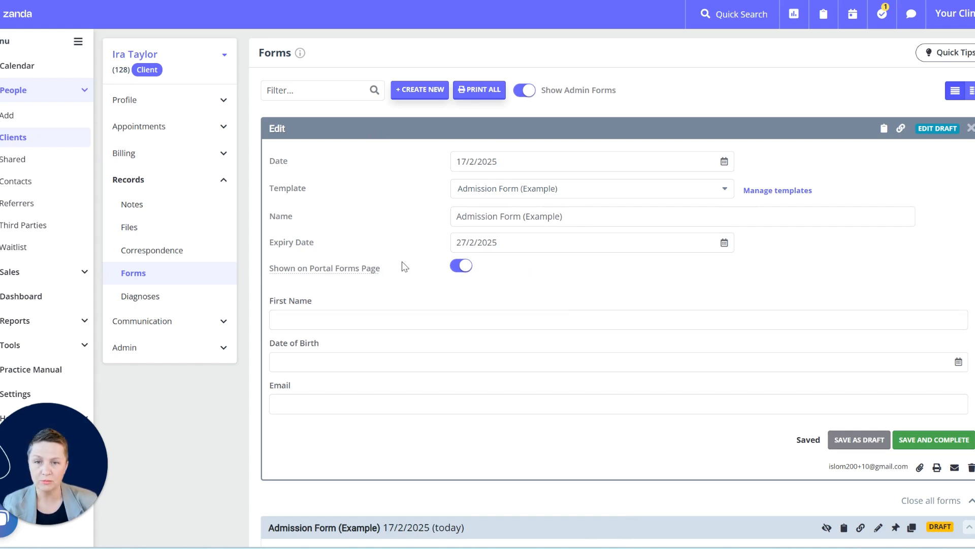
{"action": "left_click", "coordinate": [489, 269]}
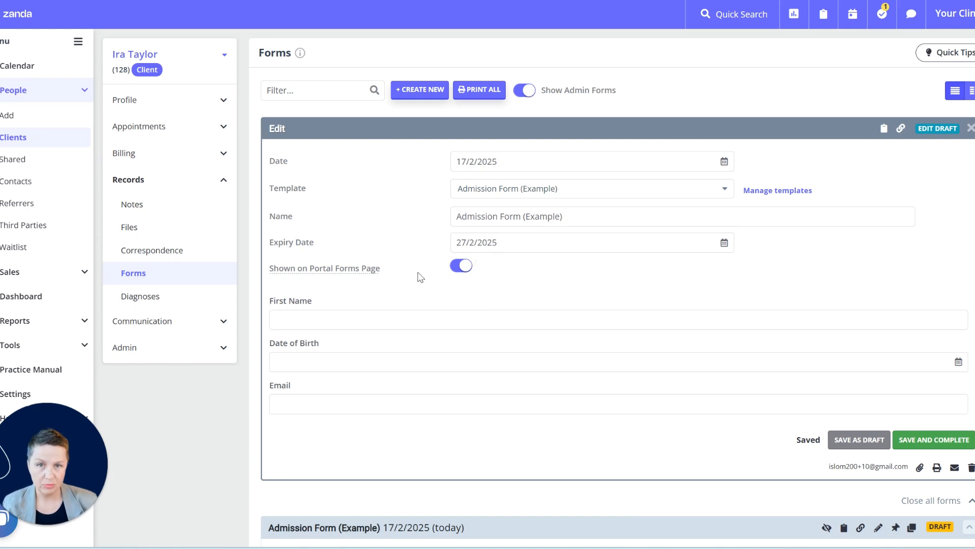
{"action": "left_click", "coordinate": [970, 129]}
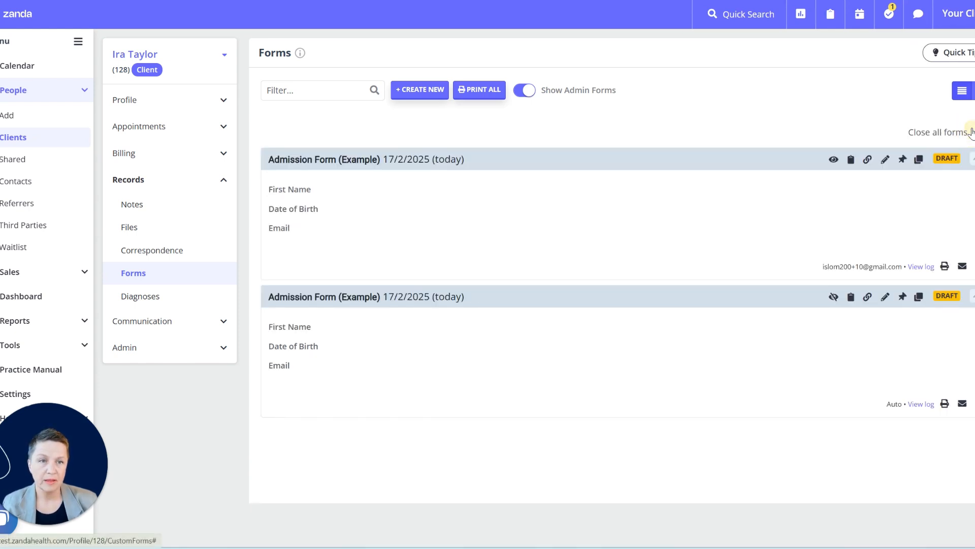
{"action": "left_click", "coordinate": [825, 163]}
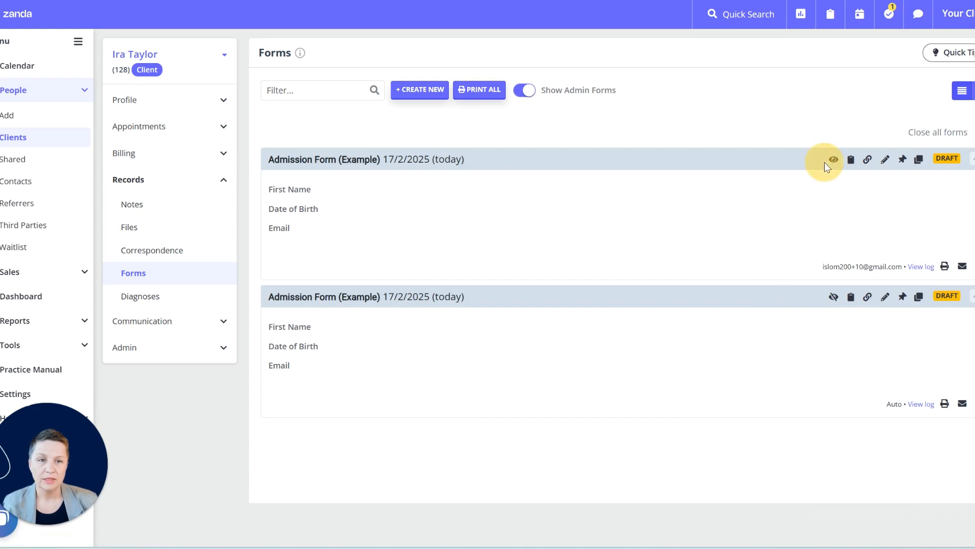
Open the Admission Form (Example) from the client's forms page on the portal.
{"action": "left_click", "coordinate": [833, 172]}
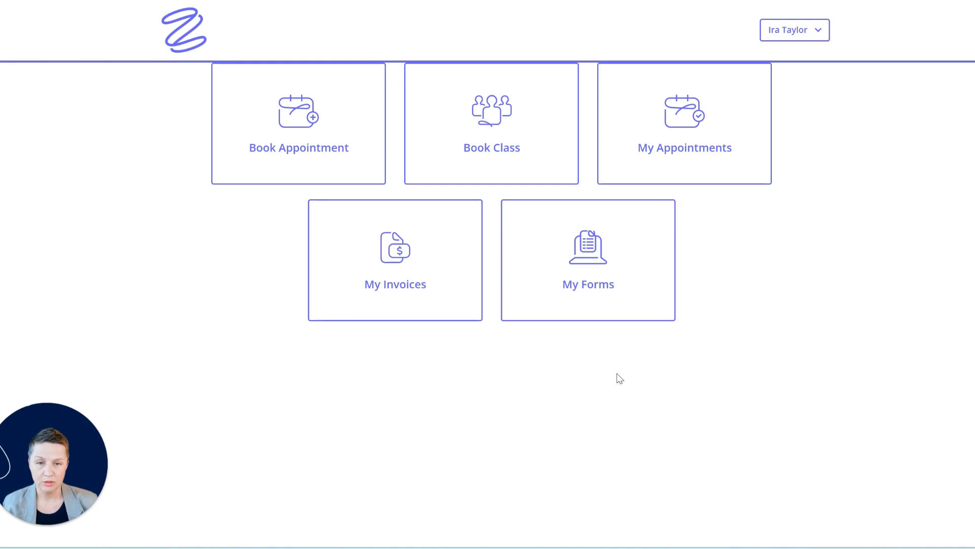
{"action": "left_click", "coordinate": [602, 307]}
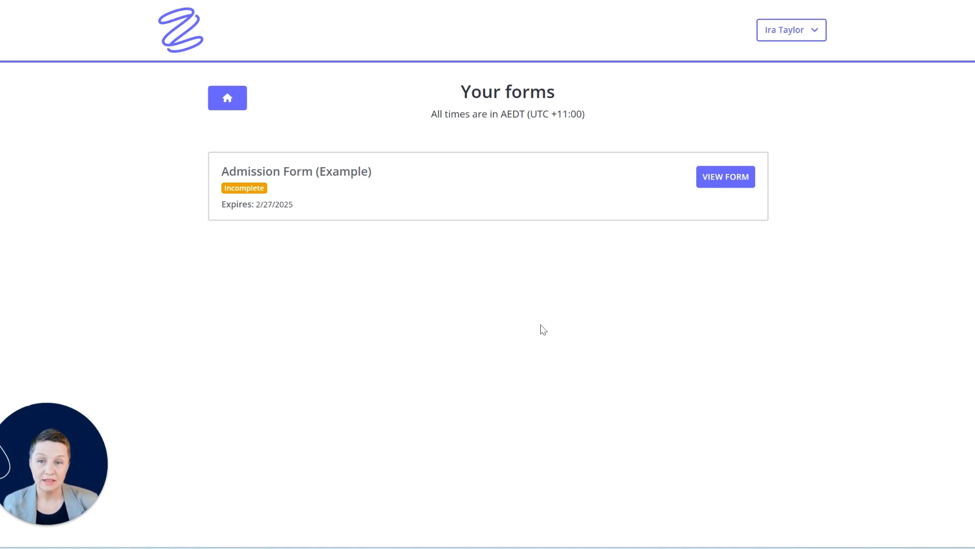
{"action": "left_click", "coordinate": [719, 182]}
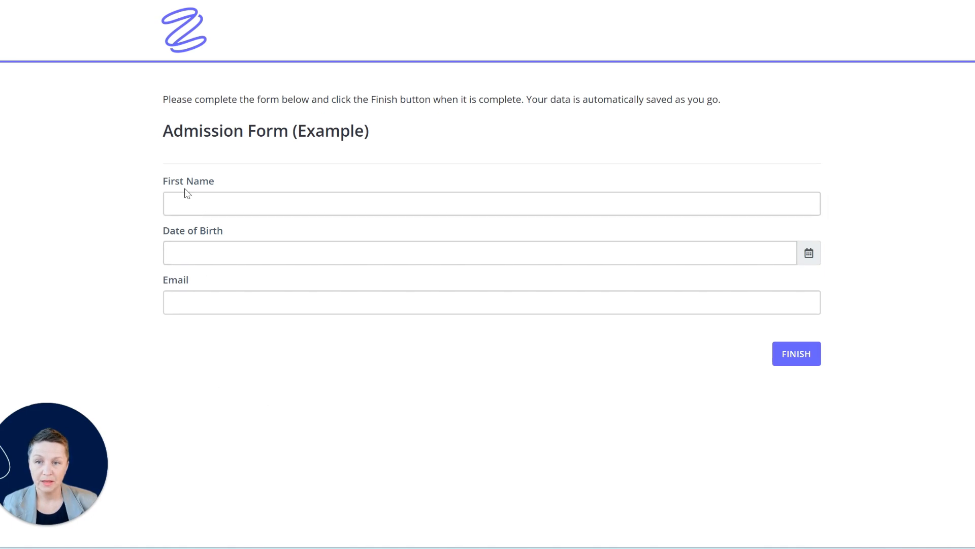
{"action": "left_click", "coordinate": [186, 201]}
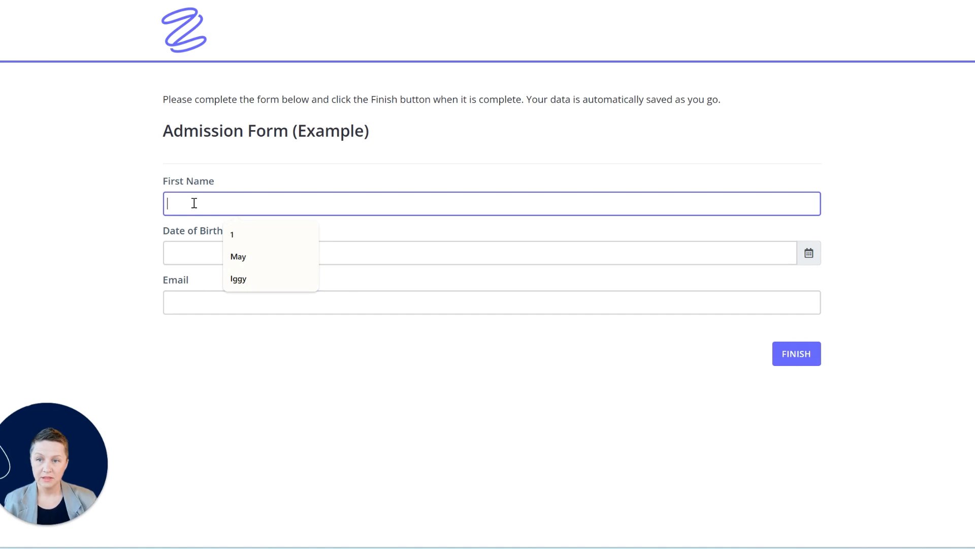
{"action": "type", "text": "Ira"}
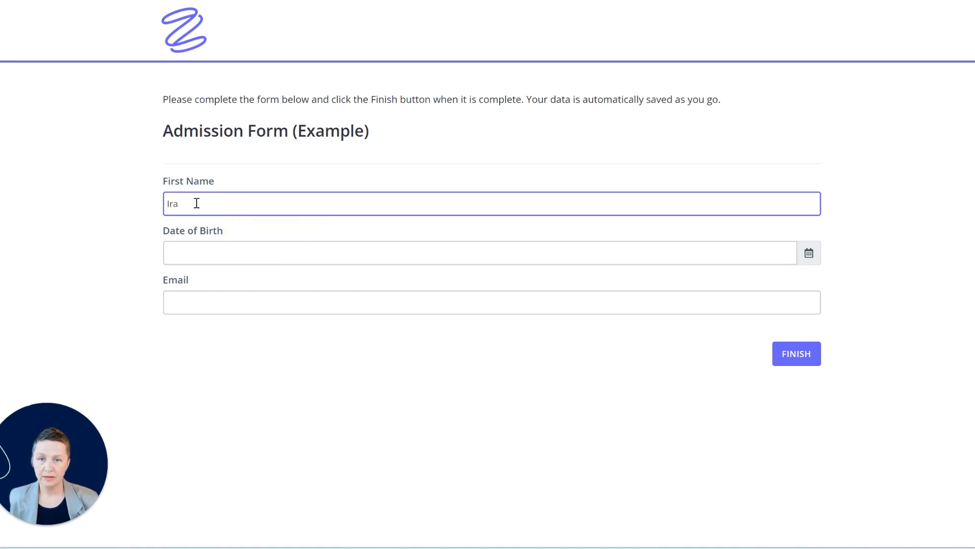
{"action": "left_click", "coordinate": [228, 251]}
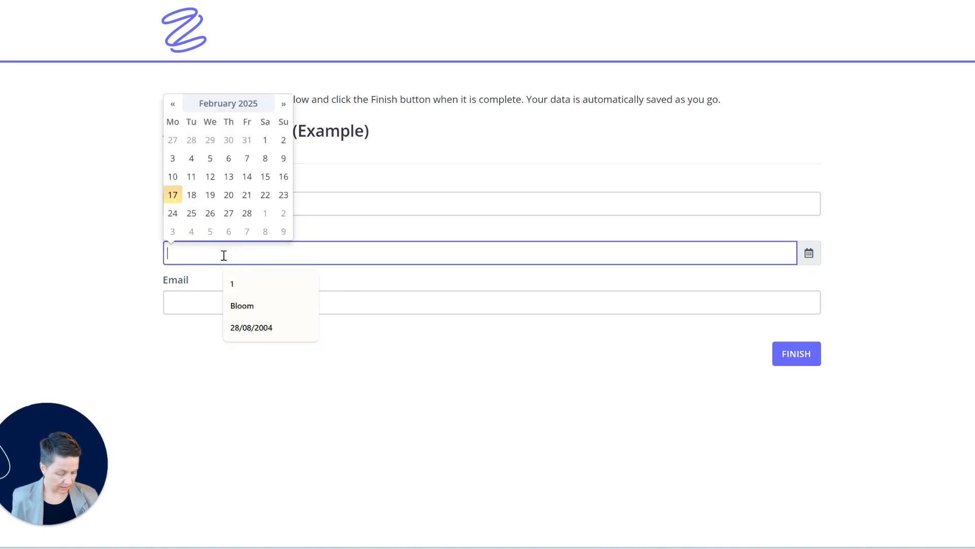
{"action": "type", "text": "12/05/2"}
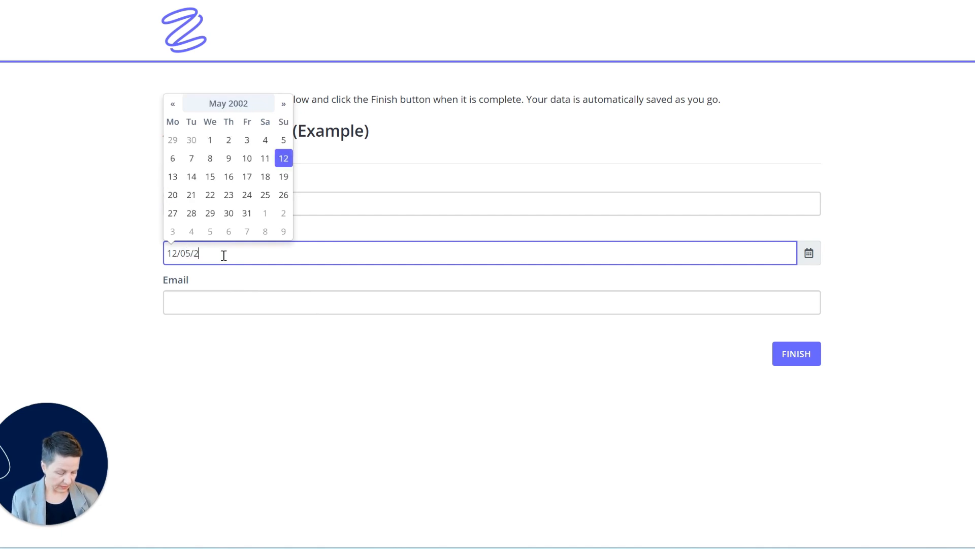
{"action": "type", "text": "003"}
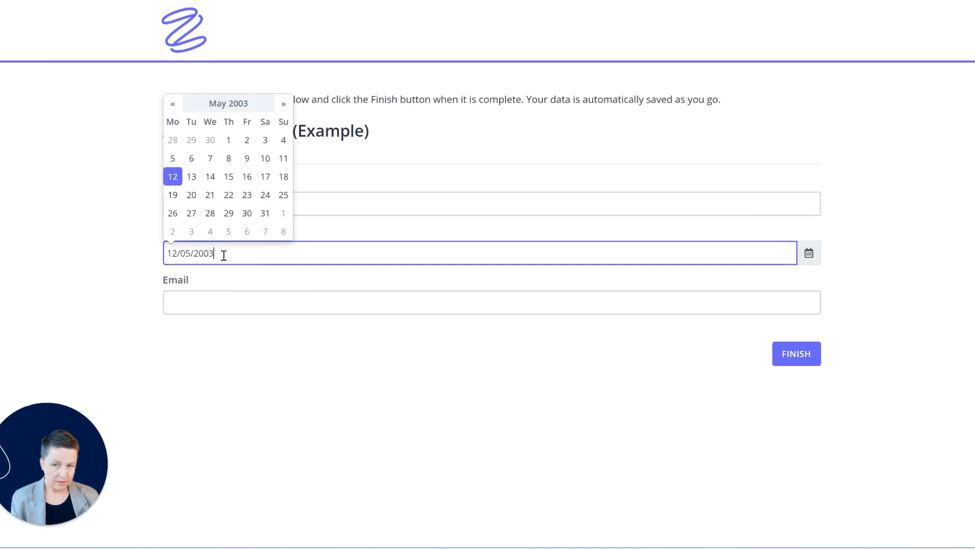
{"action": "left_click", "coordinate": [173, 176]}
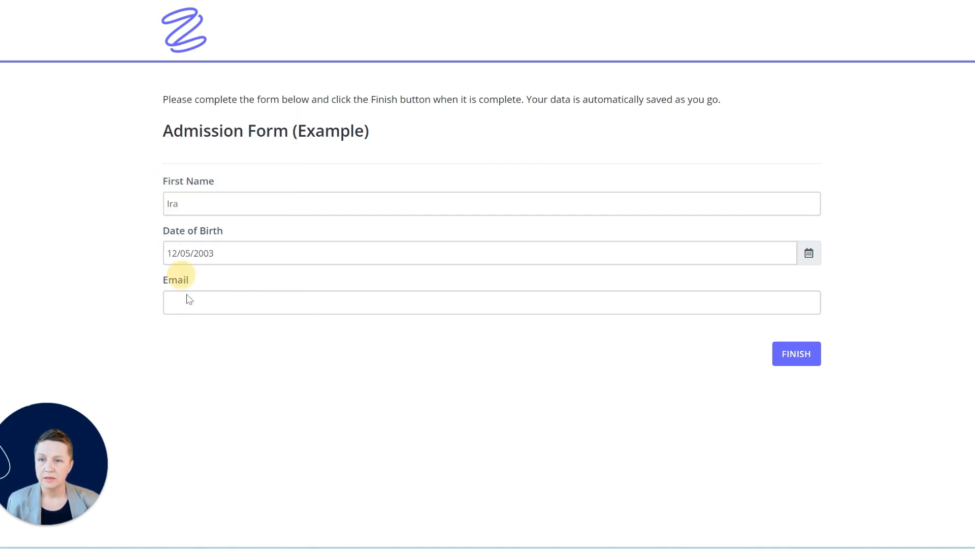
{"action": "left_click", "coordinate": [188, 305]}
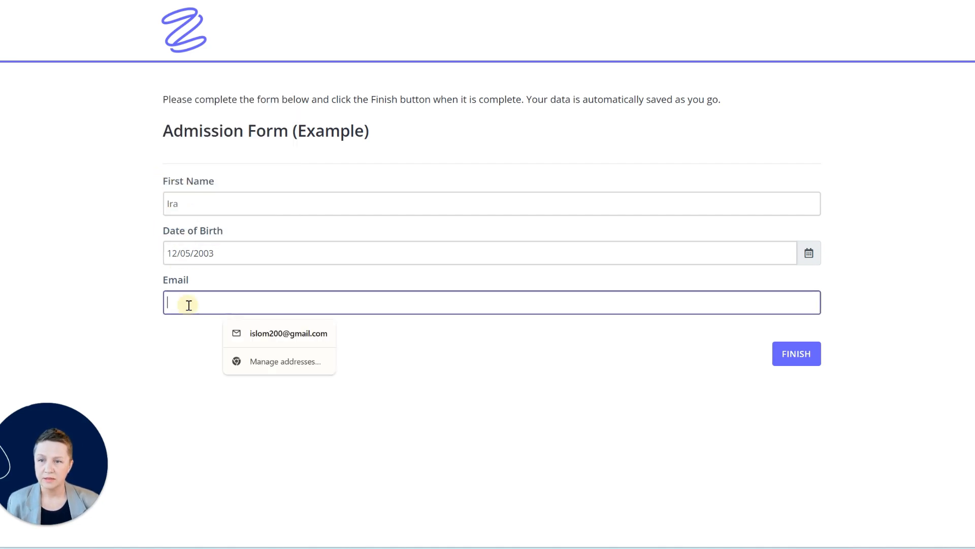
{"action": "left_click", "coordinate": [279, 333]}
Submit the admission form, confirm sending it, and download the completed copy.
{"action": "left_click", "coordinate": [794, 358]}
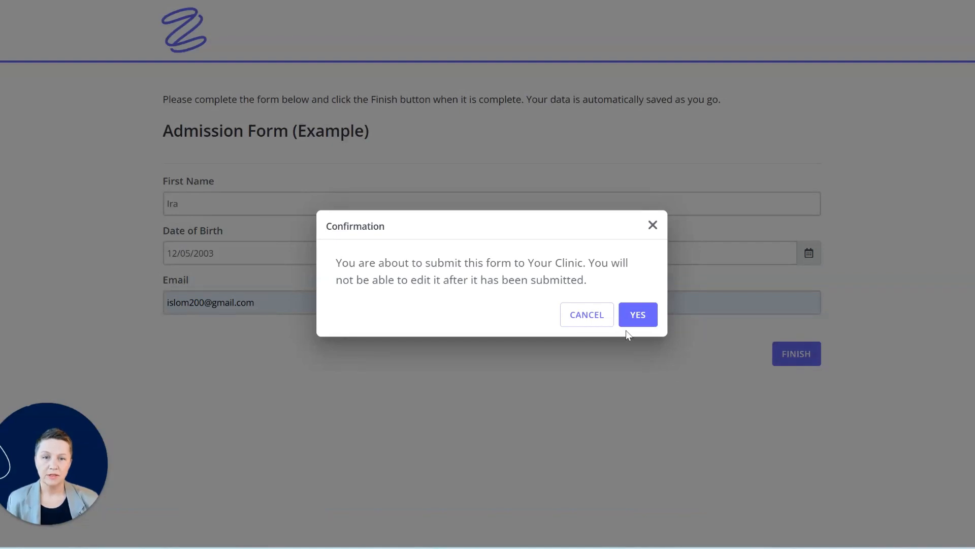
{"action": "left_click", "coordinate": [639, 317]}
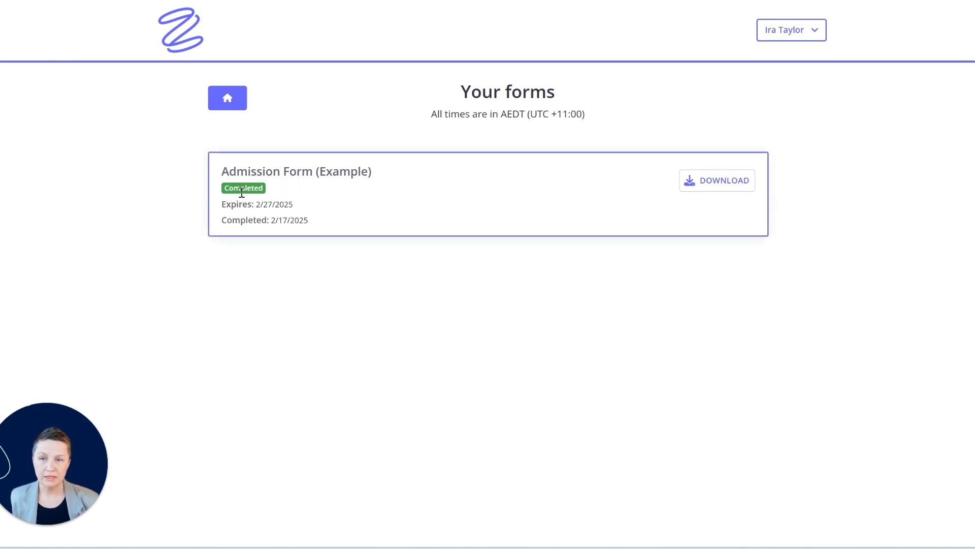
{"action": "left_click", "coordinate": [295, 197]}
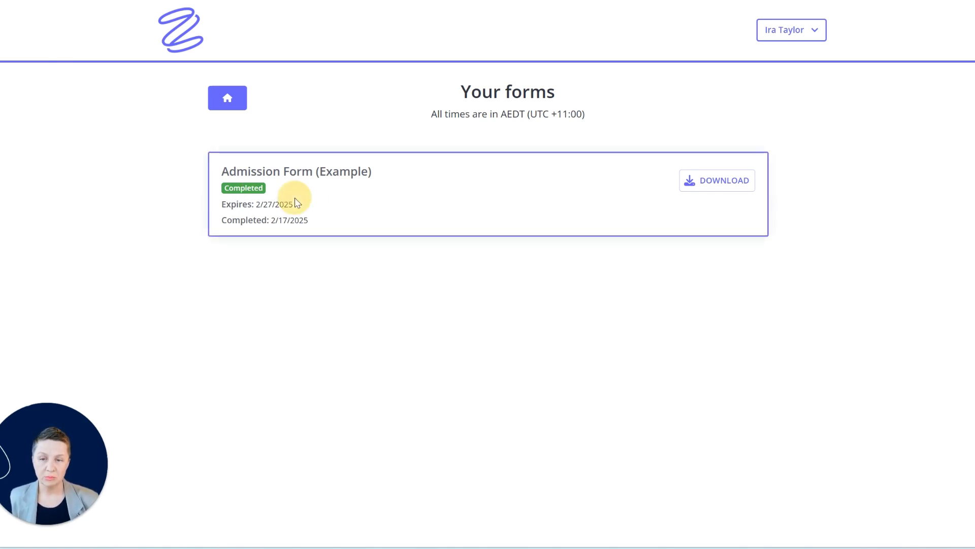
{"action": "left_click", "coordinate": [716, 184]}
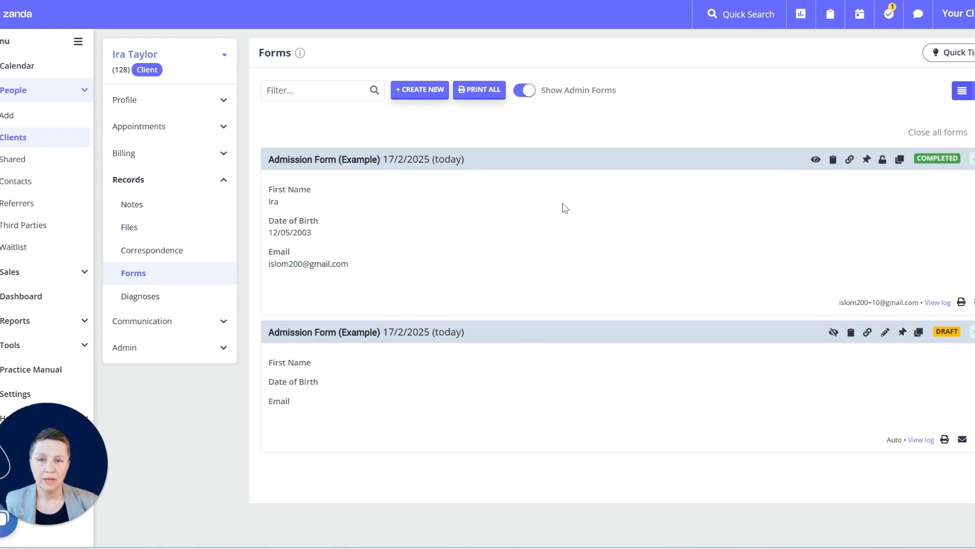
Open the client's Records > Forms in Zanda to review the completed Admission Form (Example).
{"action": "left_click", "coordinate": [581, 237]}
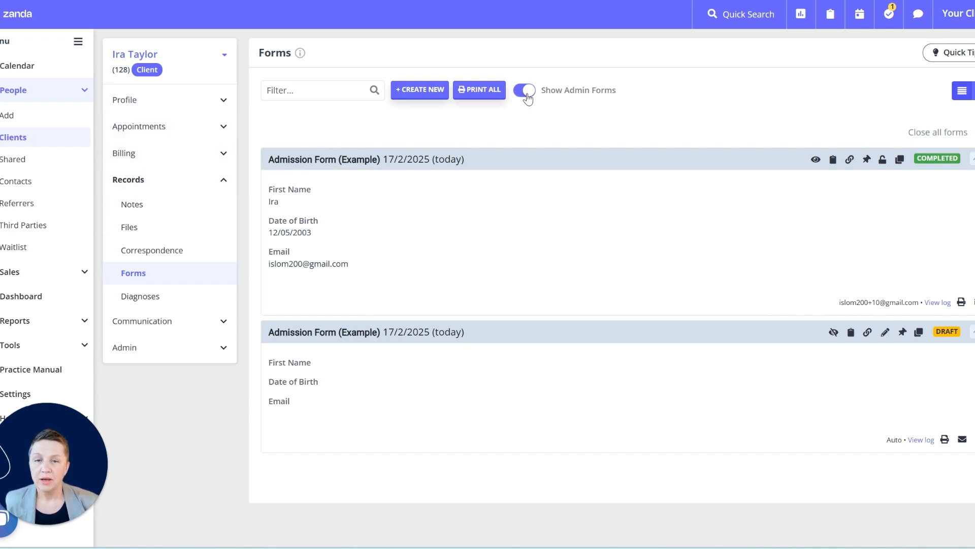
Create an Impact of Event Scale (IES-R) form for the client with Shown on Portal Forms Page switched on.
{"action": "left_click", "coordinate": [431, 97]}
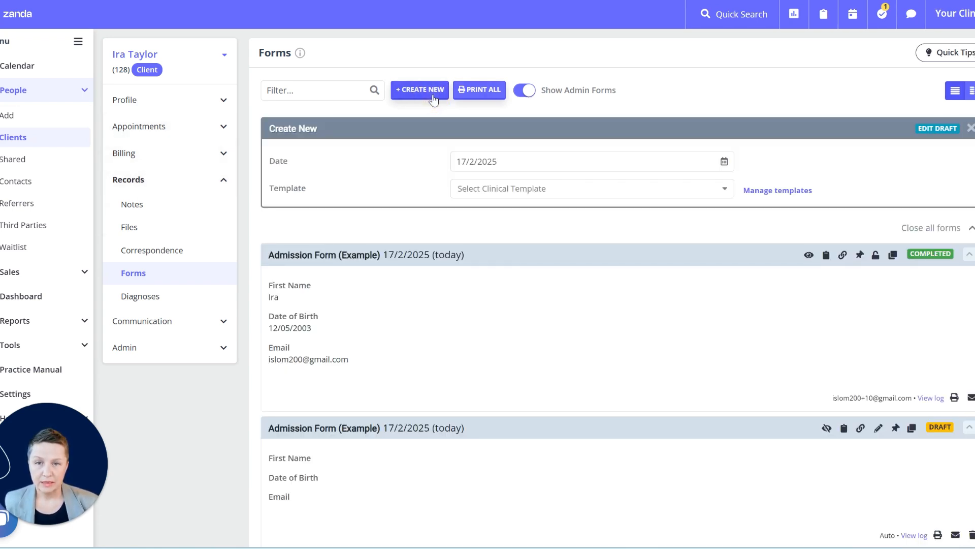
{"action": "left_click", "coordinate": [498, 191]}
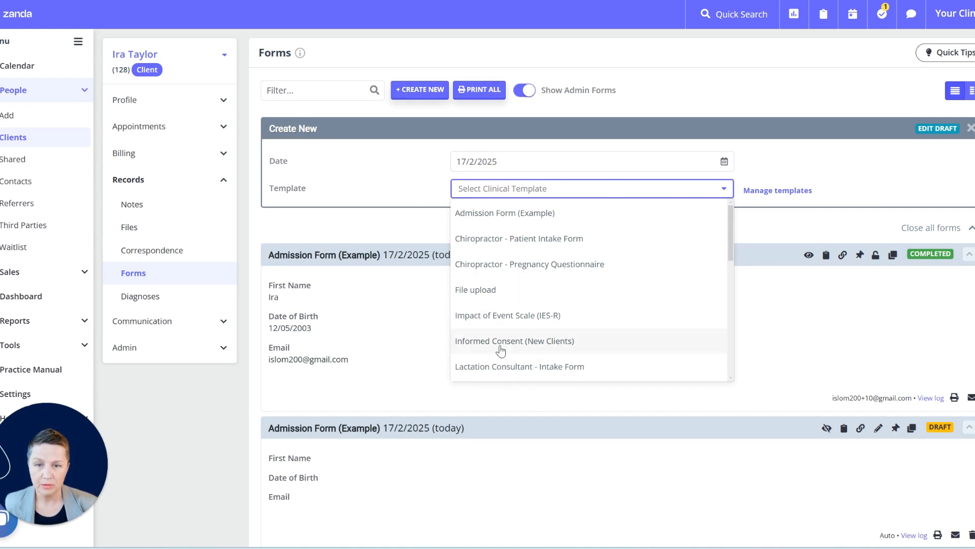
{"action": "left_click", "coordinate": [493, 319]}
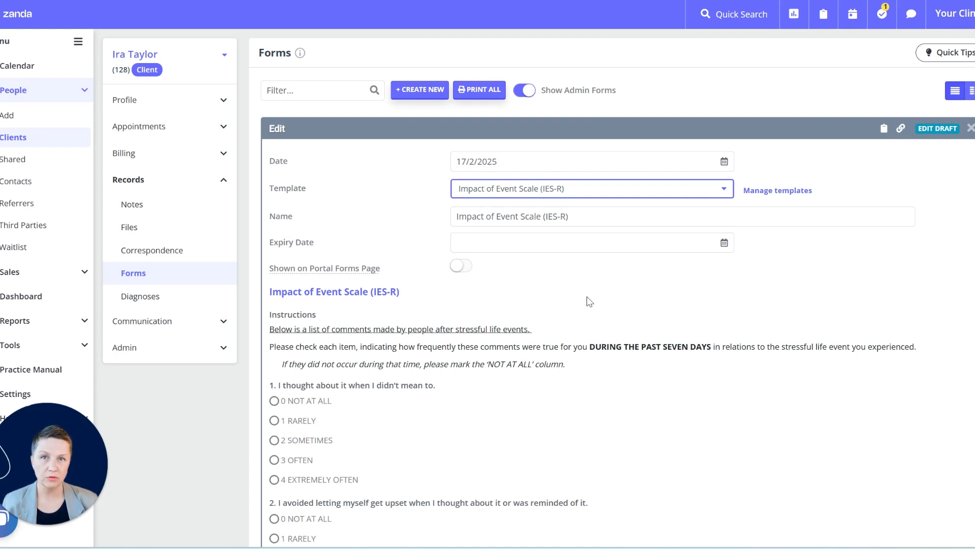
{"action": "left_click", "coordinate": [468, 271]}
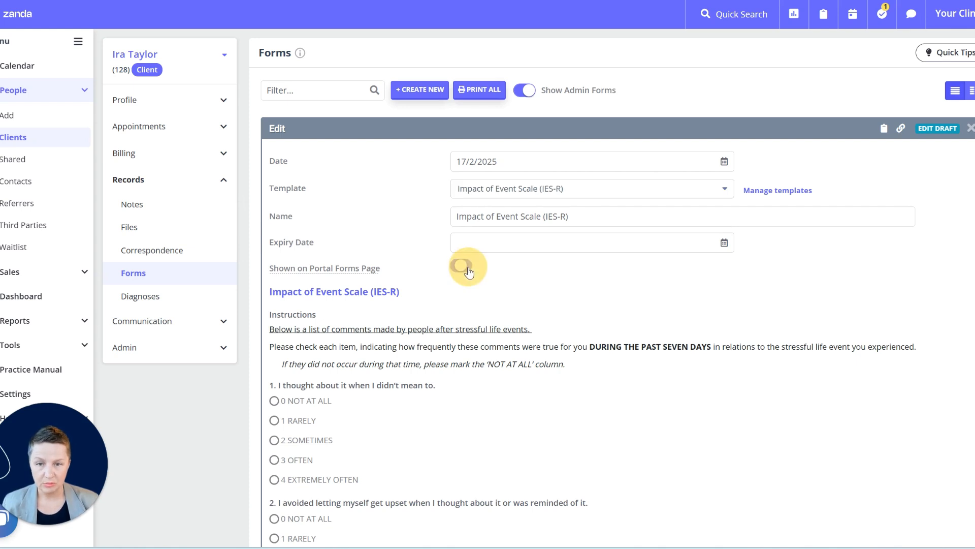
{"action": "left_click", "coordinate": [183, 54]}
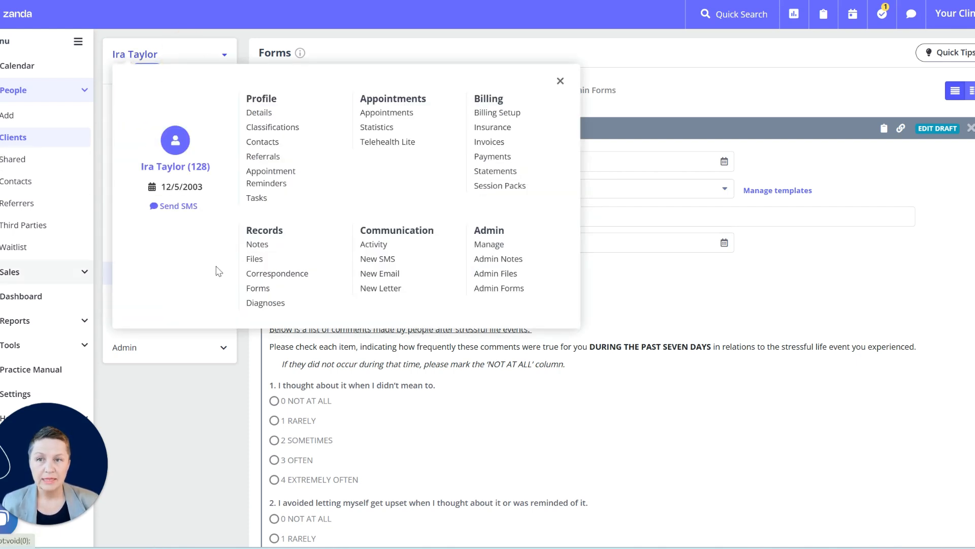
{"action": "left_click", "coordinate": [203, 414]}
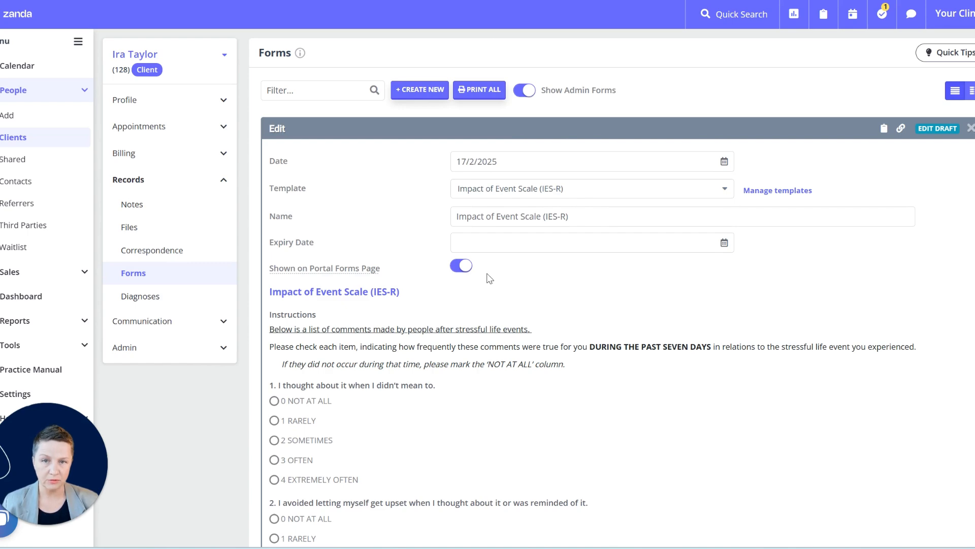
{"action": "scroll", "coordinate": [877, 309], "scroll_direction": "down", "scroll_amount": 20}
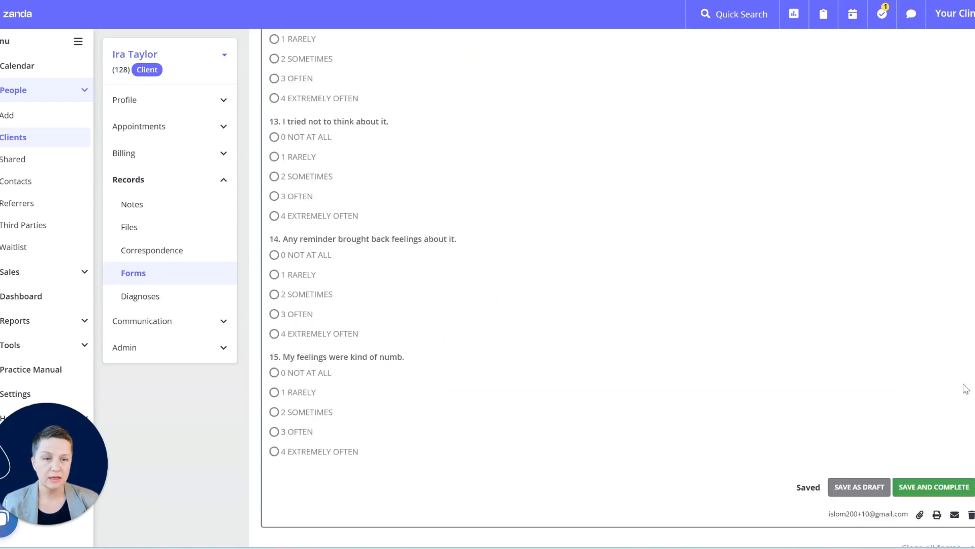
{"action": "scroll", "coordinate": [965, 389], "scroll_direction": "down", "scroll_amount": 6}
{"action": "scroll", "coordinate": [770, 211], "scroll_direction": "up", "scroll_amount": 4}
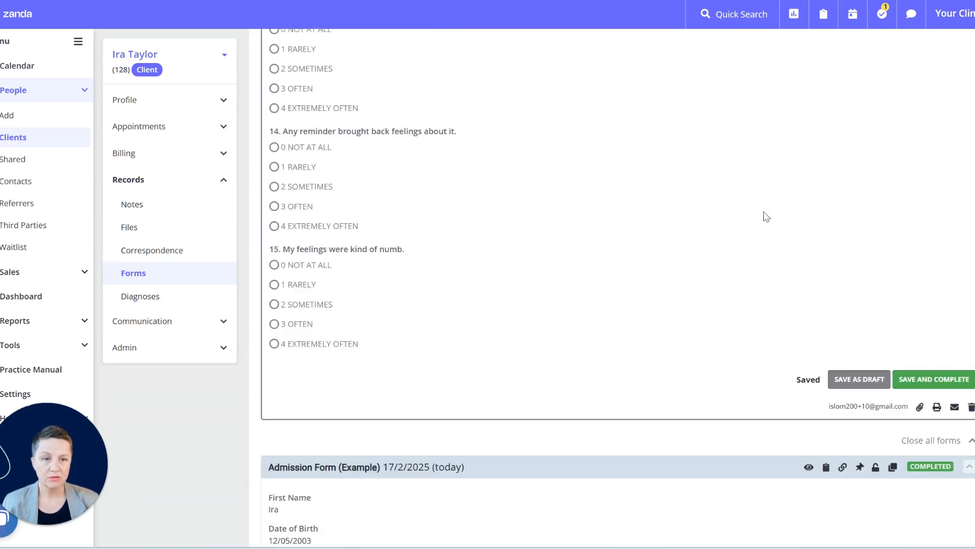
{"action": "scroll", "coordinate": [764, 221], "scroll_direction": "up", "scroll_amount": 20}
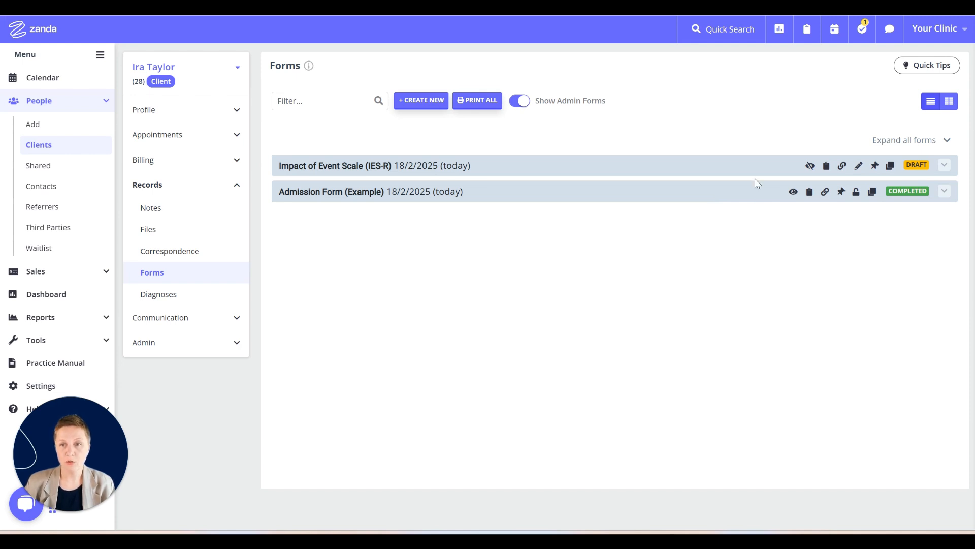
Use the eye icons to show the IES-R form and hide the Admission Form (Example), confirming each update.
{"action": "left_click", "coordinate": [809, 165]}
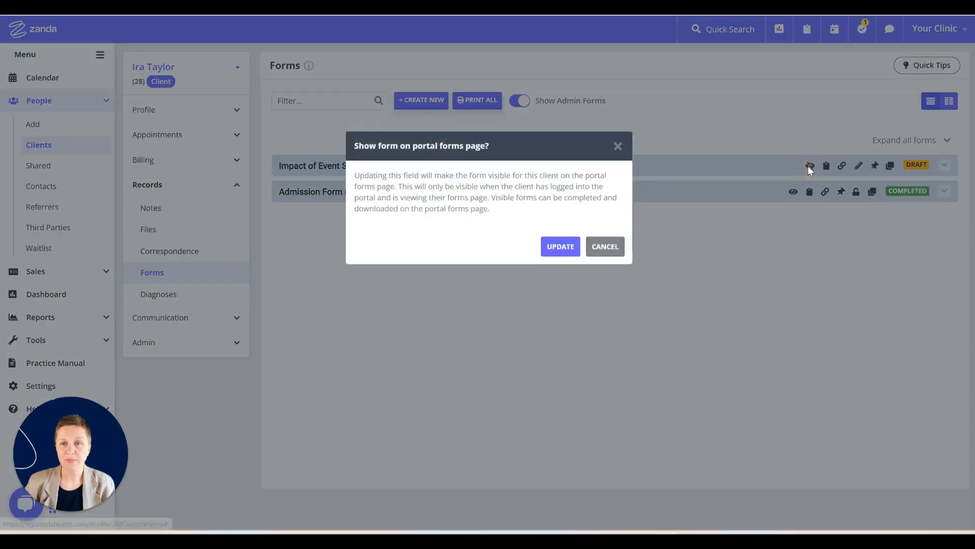
{"action": "left_click", "coordinate": [560, 246]}
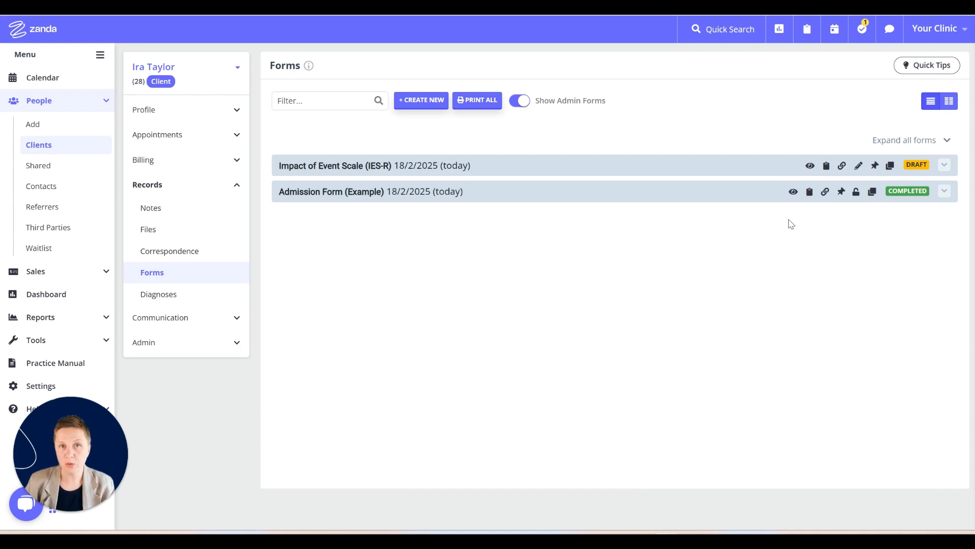
{"action": "left_click", "coordinate": [794, 193]}
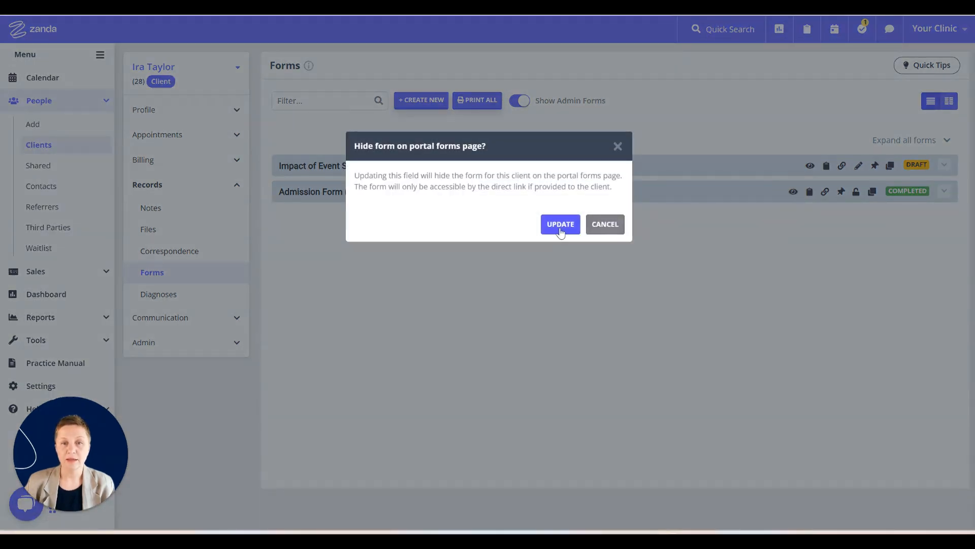
{"action": "left_click", "coordinate": [561, 226]}
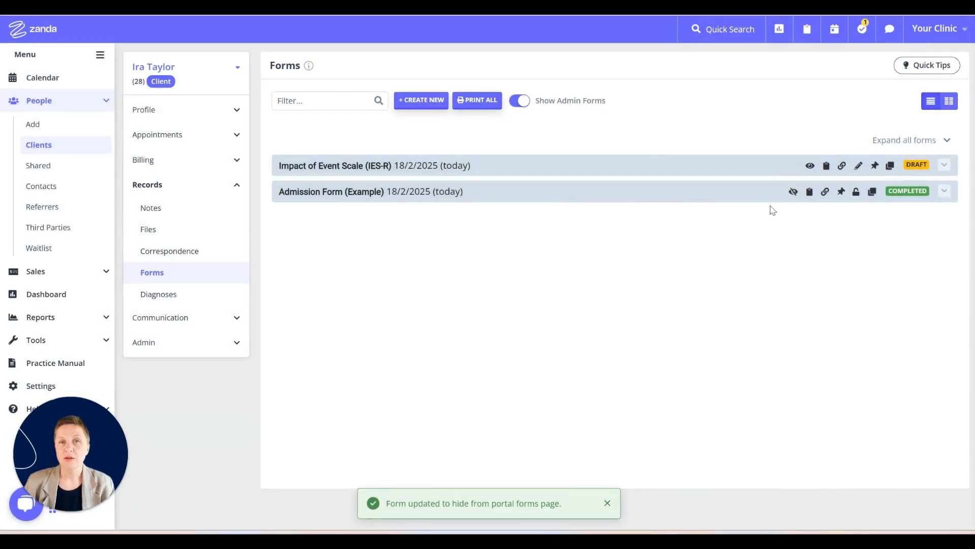